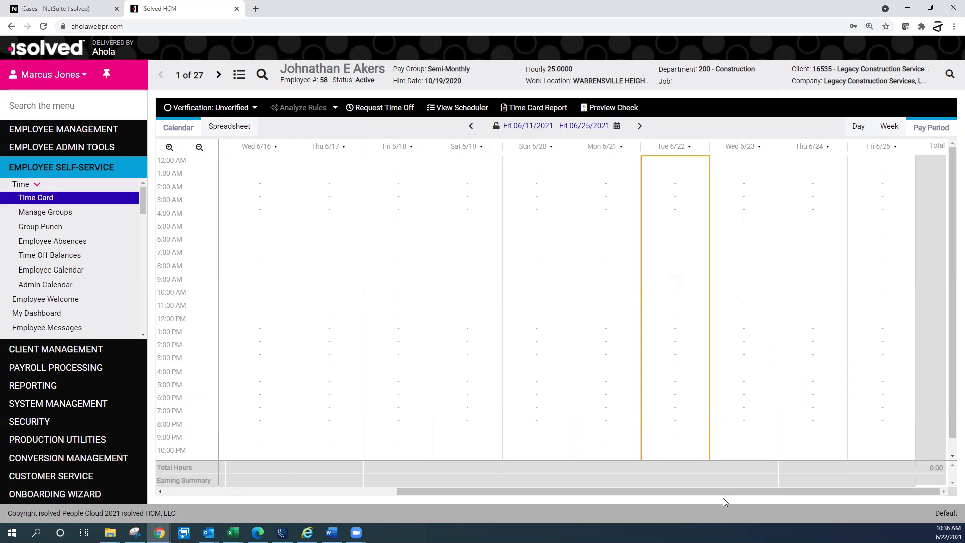
Scroll across the empty 06/11/2021–06/25/2021 time card to view its days.
left_click_drag(719, 492, 662, 502)
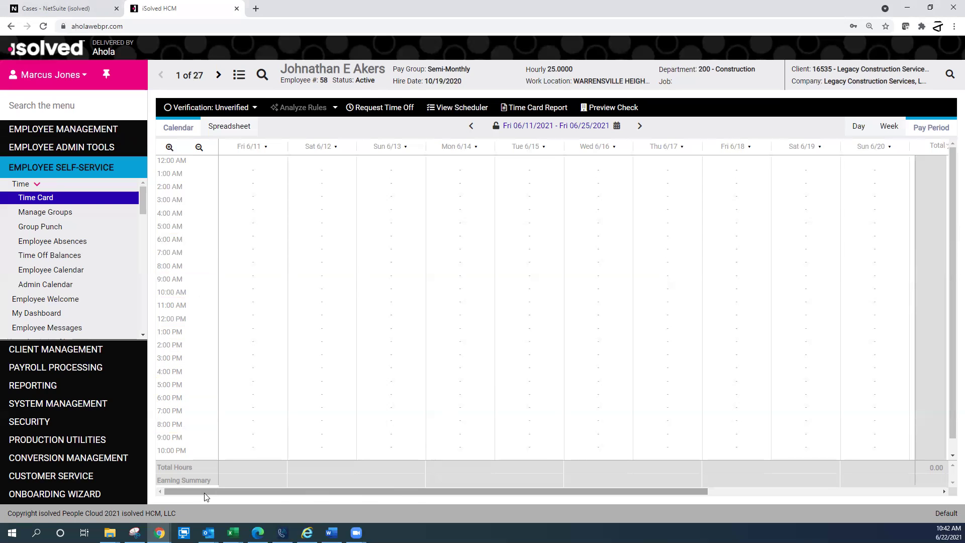
left_click_drag(206, 496, 494, 482)
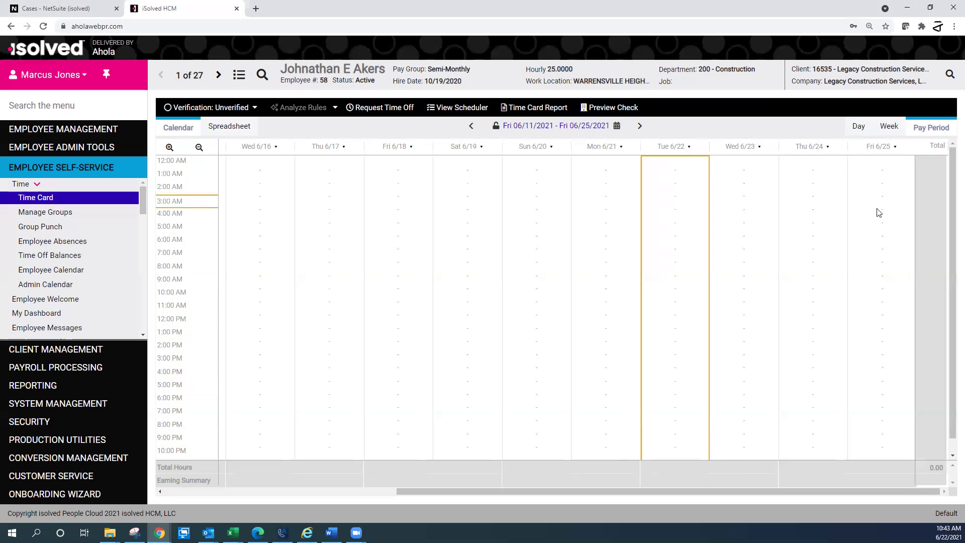
left_click_drag(838, 491, 560, 503)
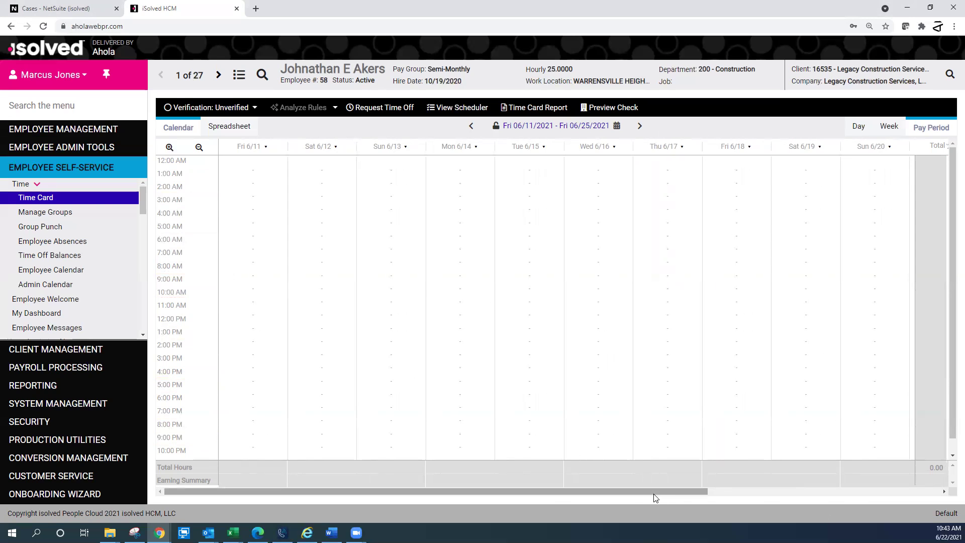
left_click_drag(514, 491, 762, 496)
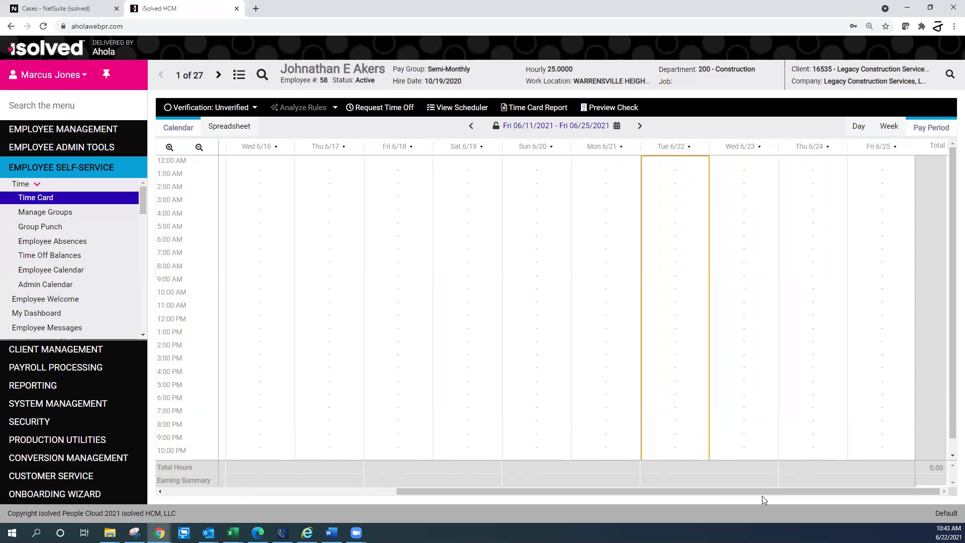
left_click_drag(760, 495, 443, 495)
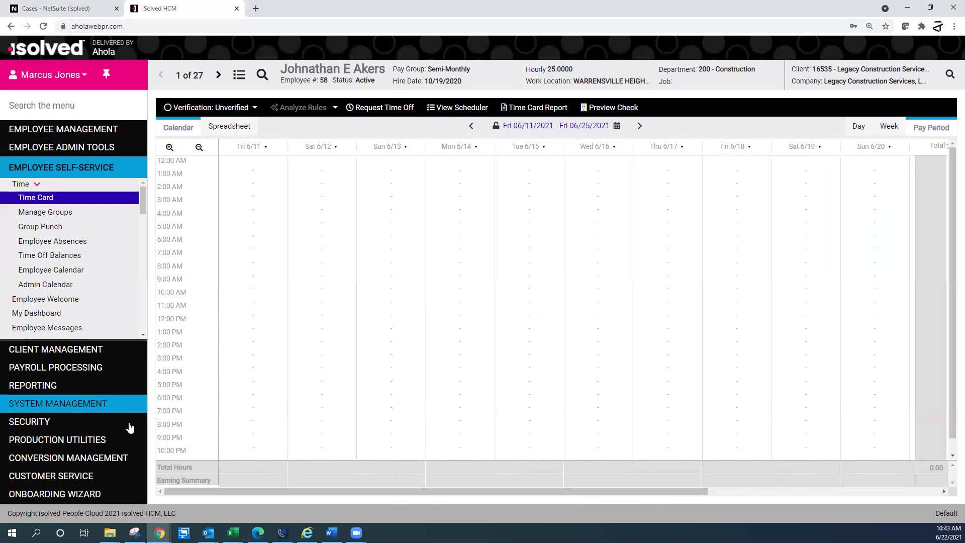
left_click_drag(224, 493, 416, 505)
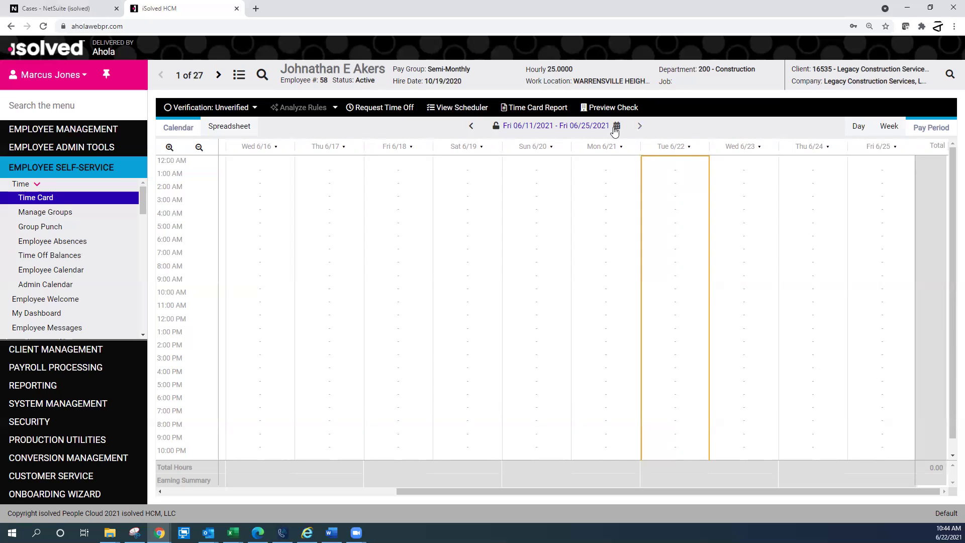
left_click(470, 127)
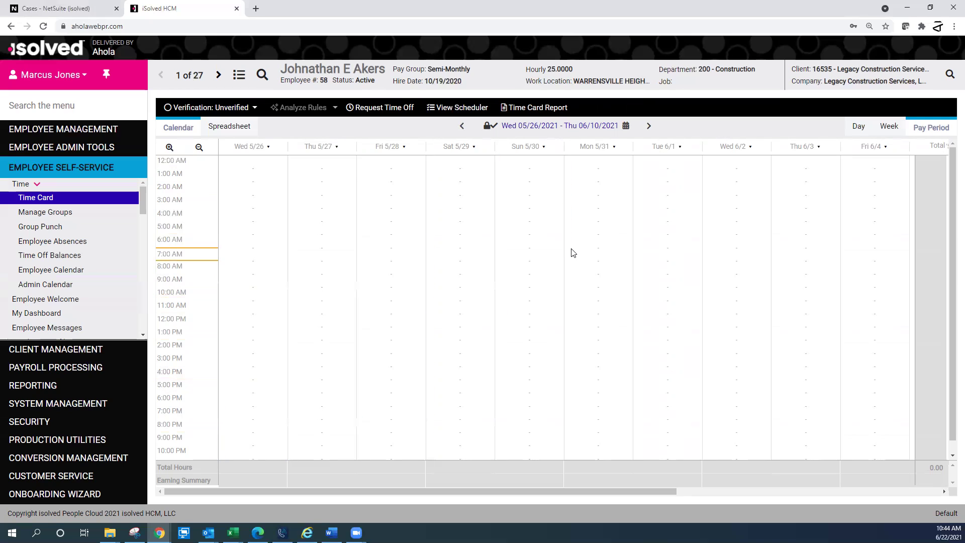
left_click(463, 126)
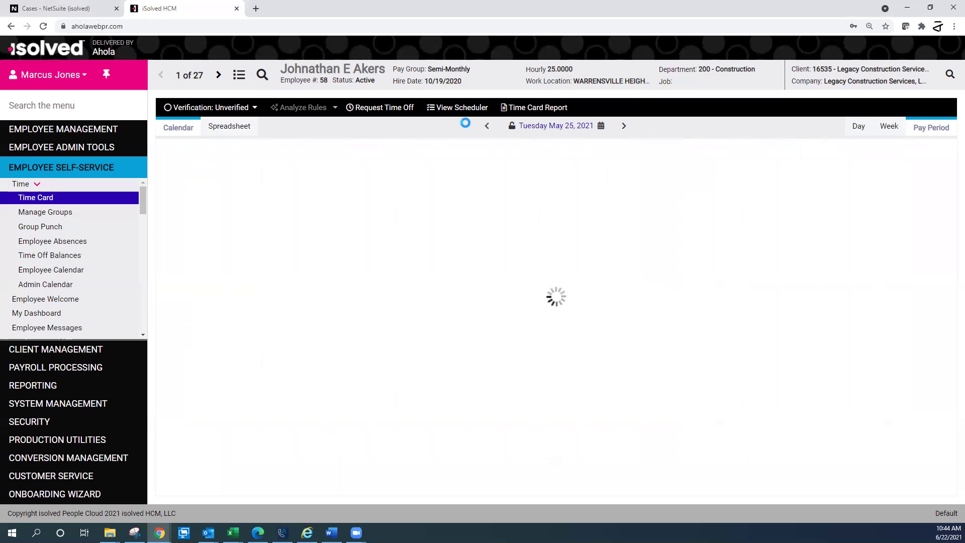
left_click(642, 128)
left_click(639, 128)
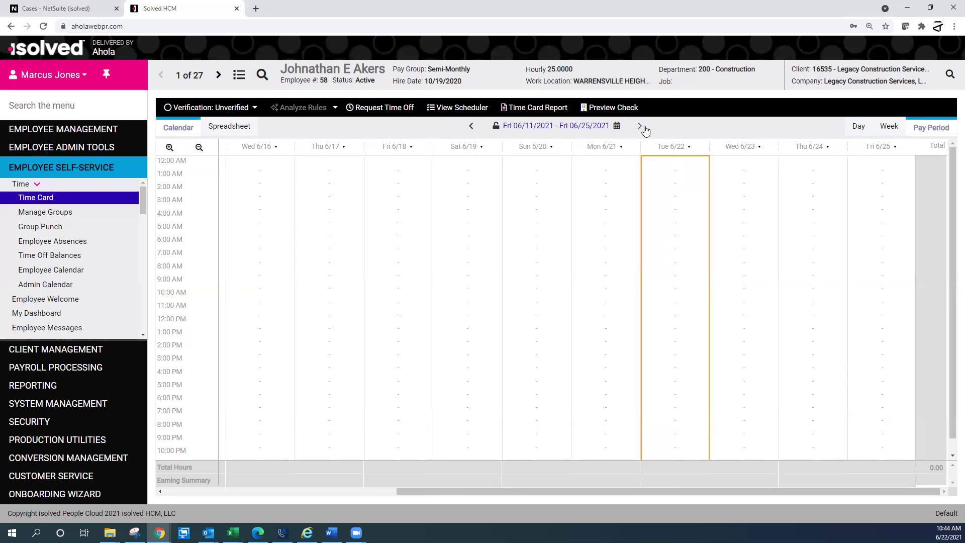
left_click(559, 126)
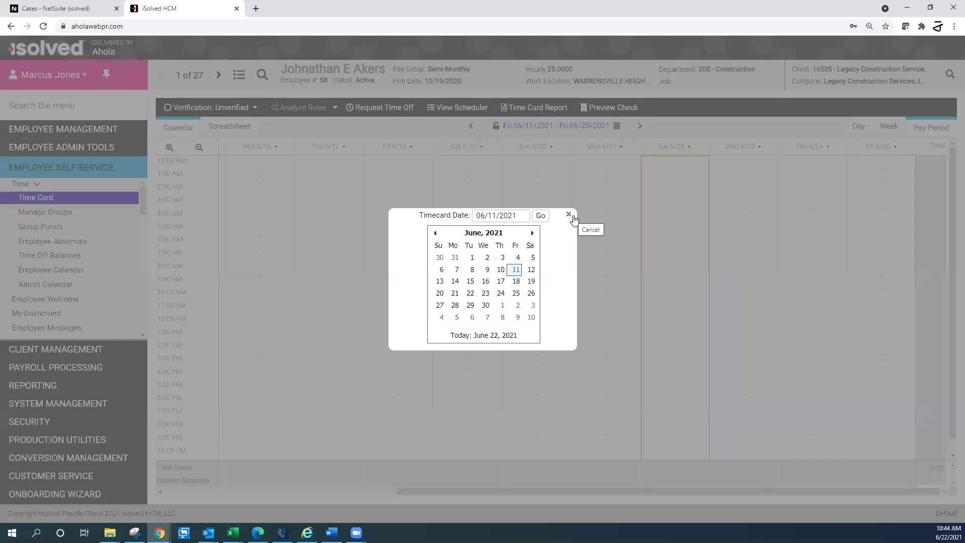
left_click(532, 233)
left_click(532, 233)
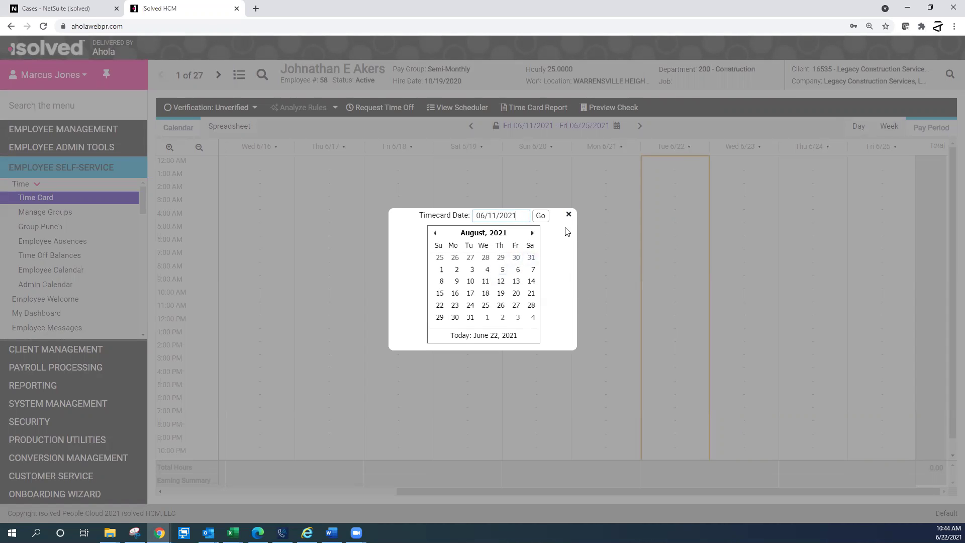
left_click(569, 215)
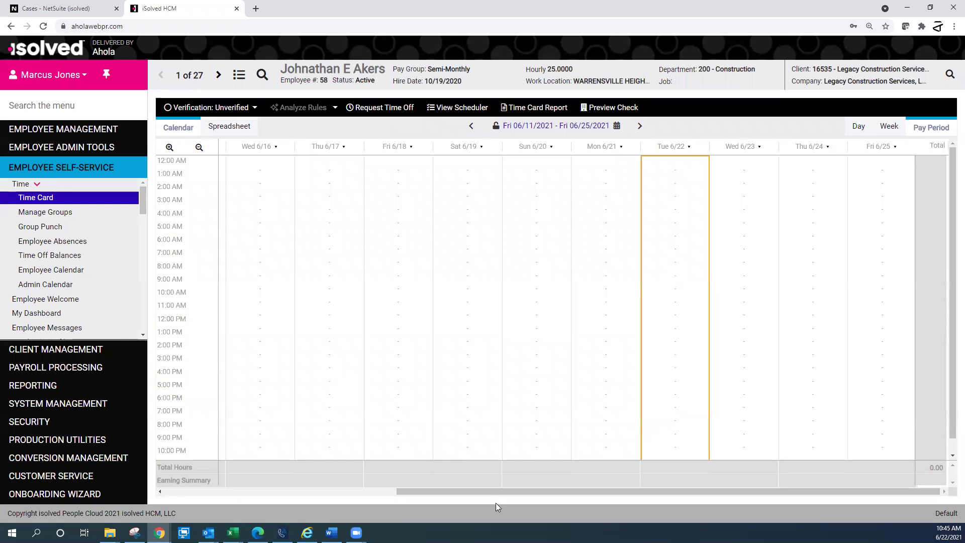
Log 8 hours each on Fri 6/11 and Sat 6/12.
left_click_drag(505, 490, 195, 481)
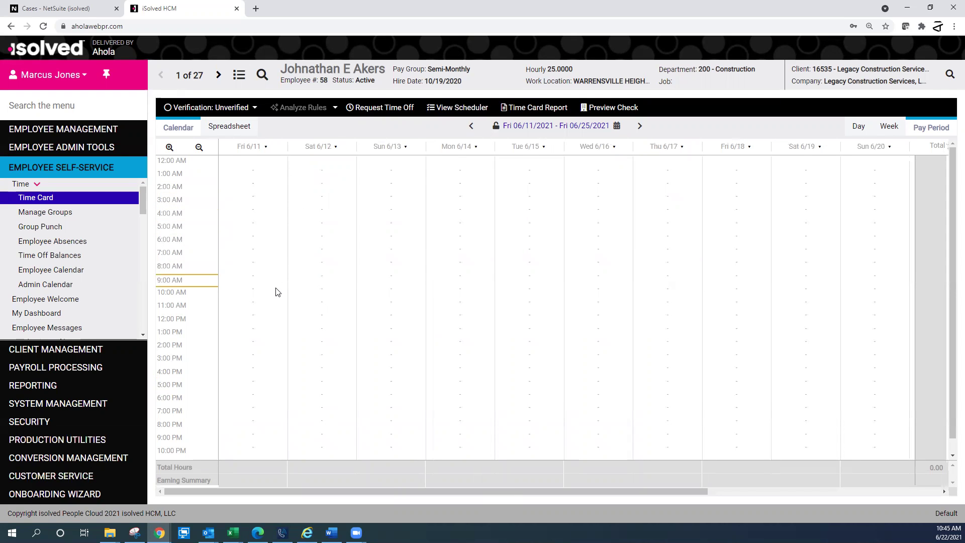
left_click(256, 296)
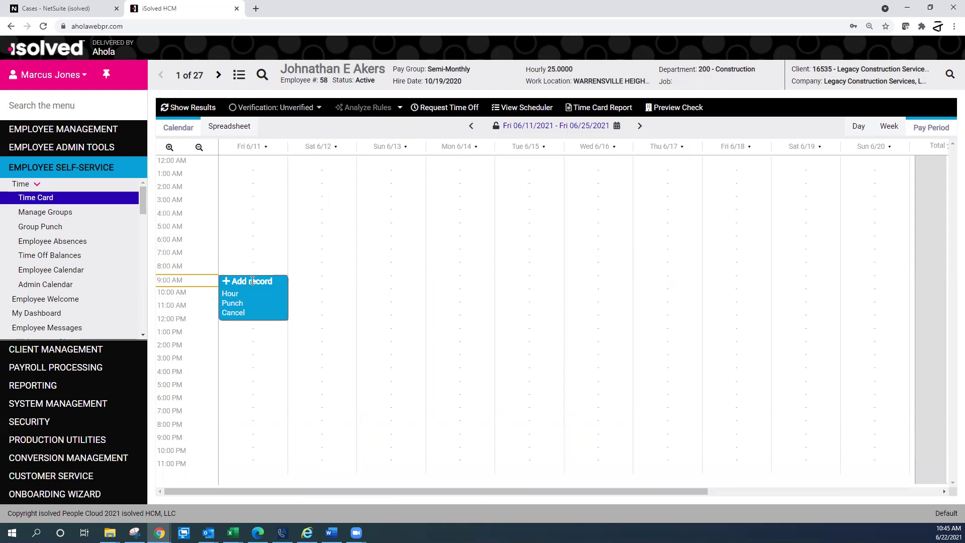
left_click(229, 291)
type("8")
left_click(532, 358)
left_click(329, 286)
left_click(300, 294)
type("8")
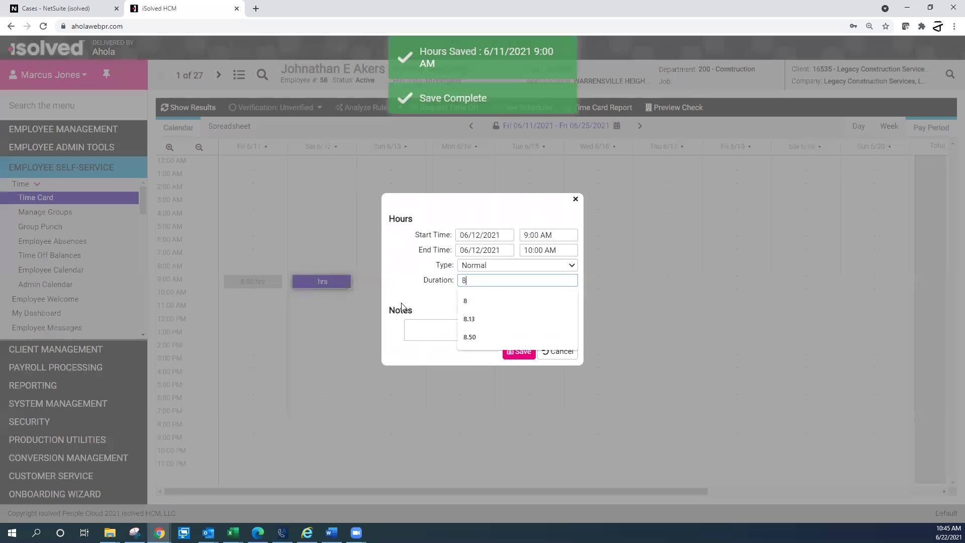
left_click(510, 357)
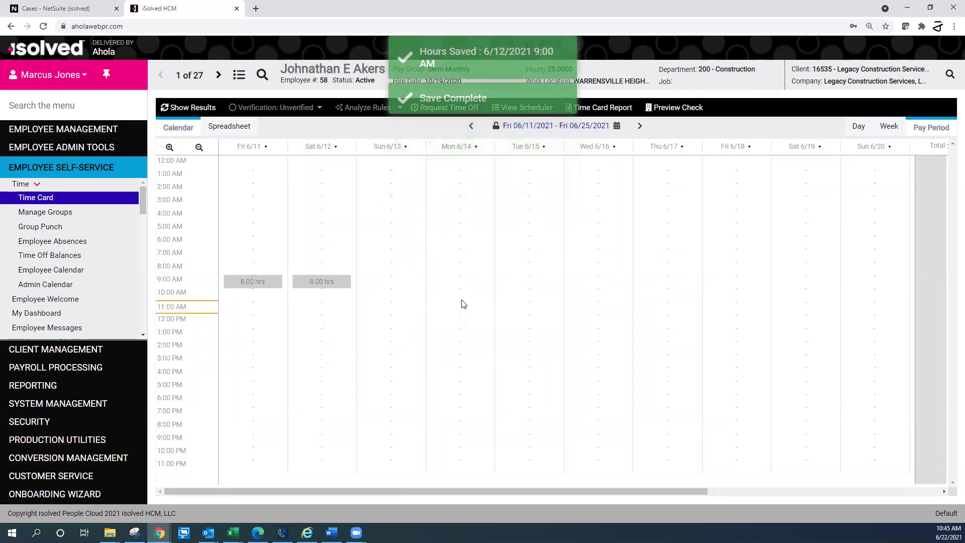
Log 8.50 hours on Mon 6/14 and a 9:00 AM punch on Tue 6/15.
left_click(457, 280)
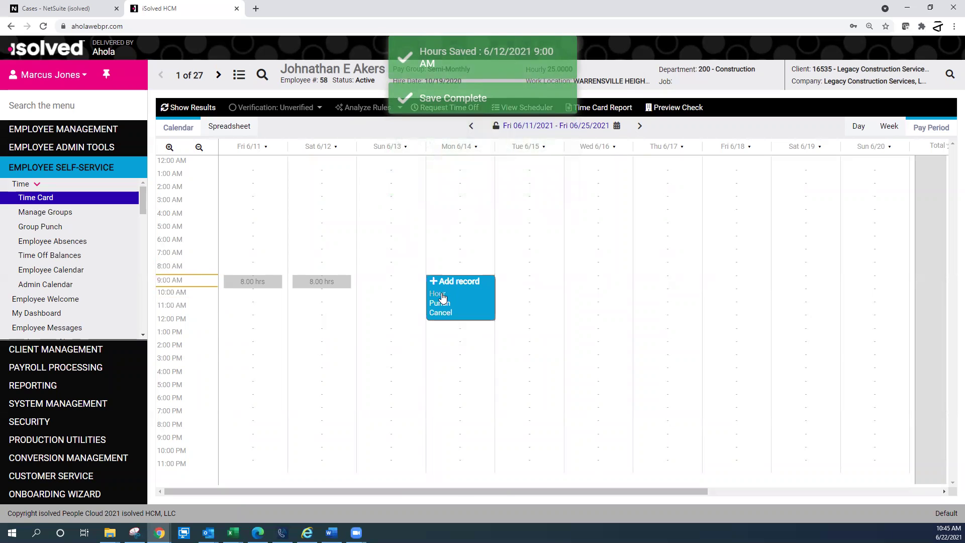
left_click(438, 294)
type("8.50")
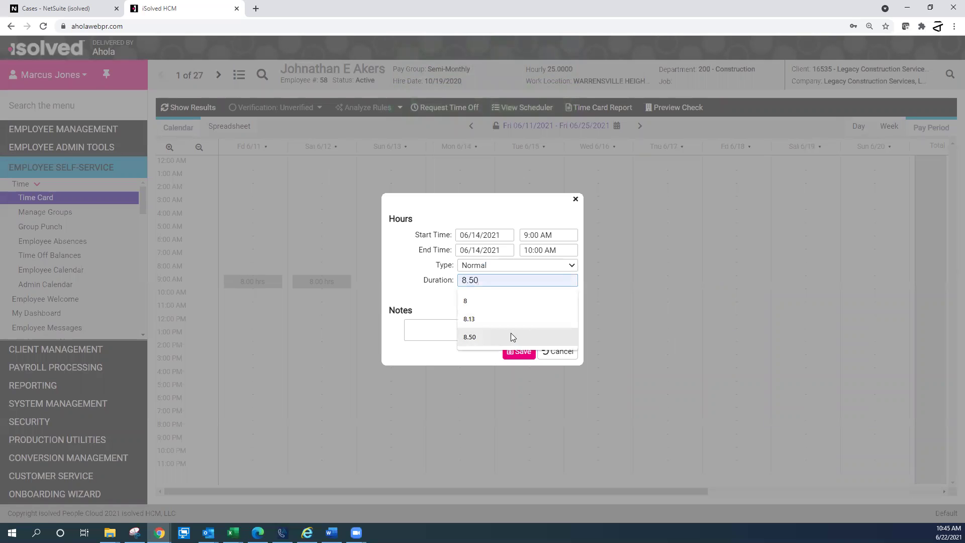
left_click(522, 354)
left_click(503, 280)
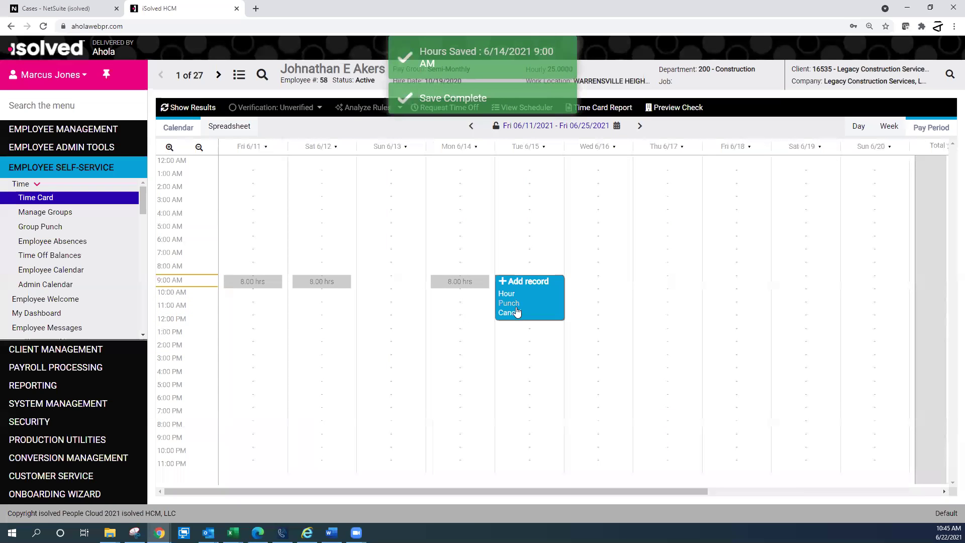
left_click(508, 301)
left_click(519, 354)
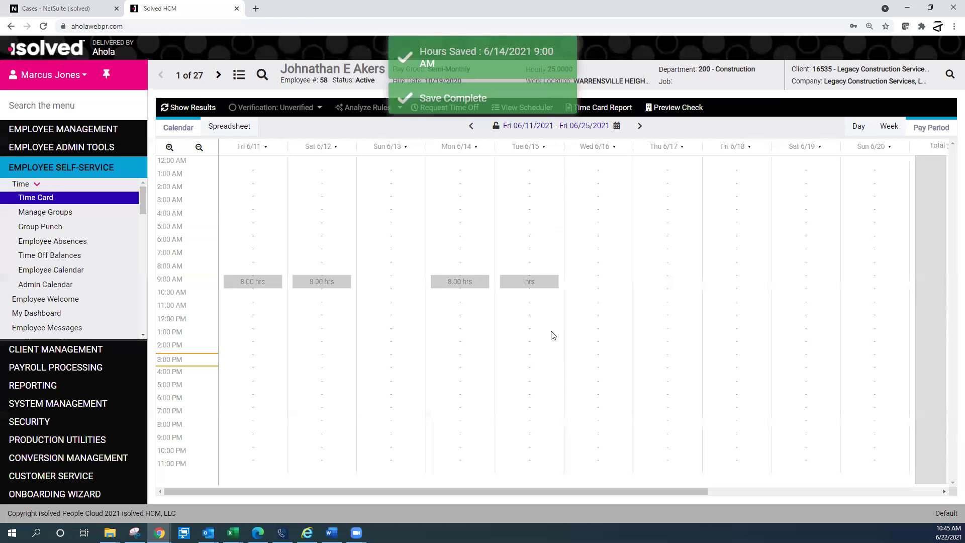
Log 6 hours on Wed 6/16 and a 9:00 AM punch on Thu 6/17.
left_click(599, 280)
left_click(581, 297)
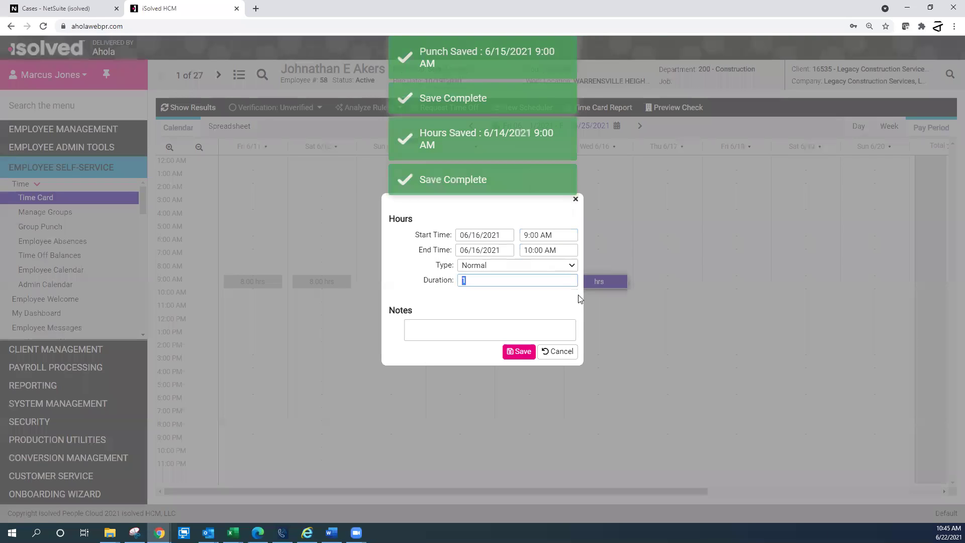
type("6")
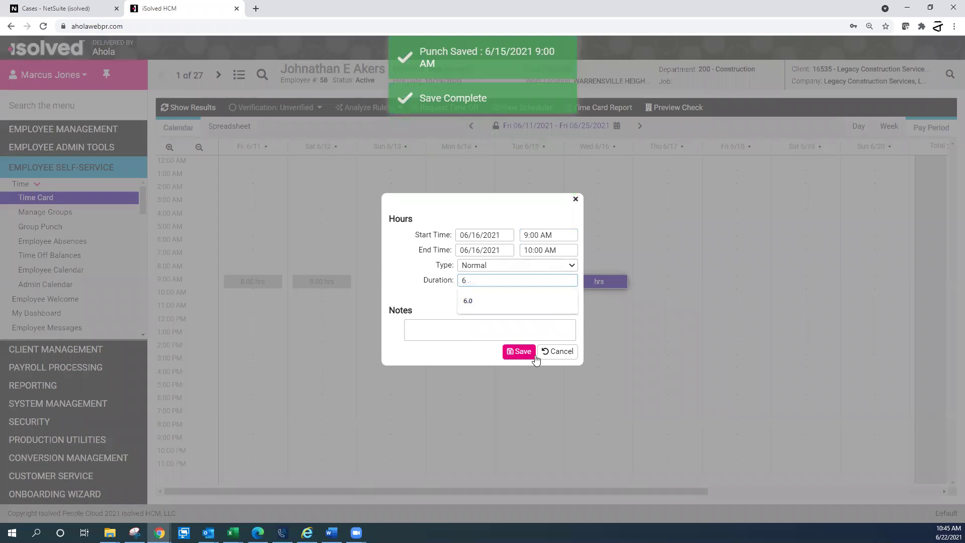
left_click(528, 352)
left_click(678, 286)
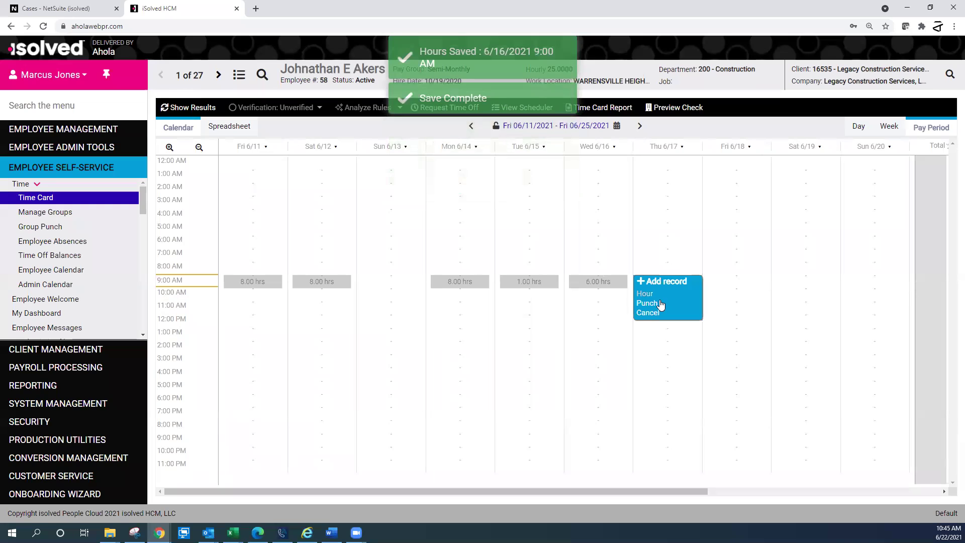
left_click(649, 306)
left_click(527, 354)
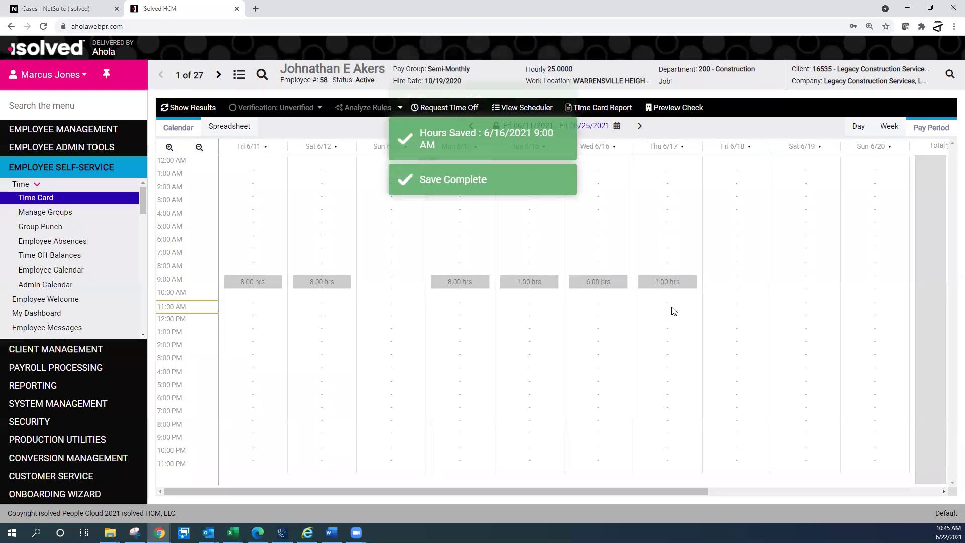
Log 4 hours starting 1 PM on Fri 6/18 and refresh the time card.
left_click(706, 285)
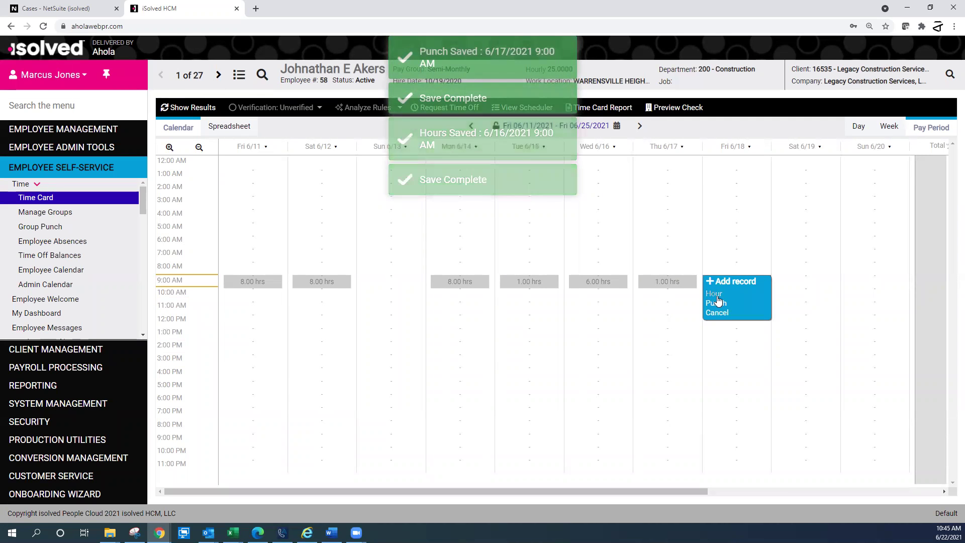
left_click(730, 335)
left_click(715, 346)
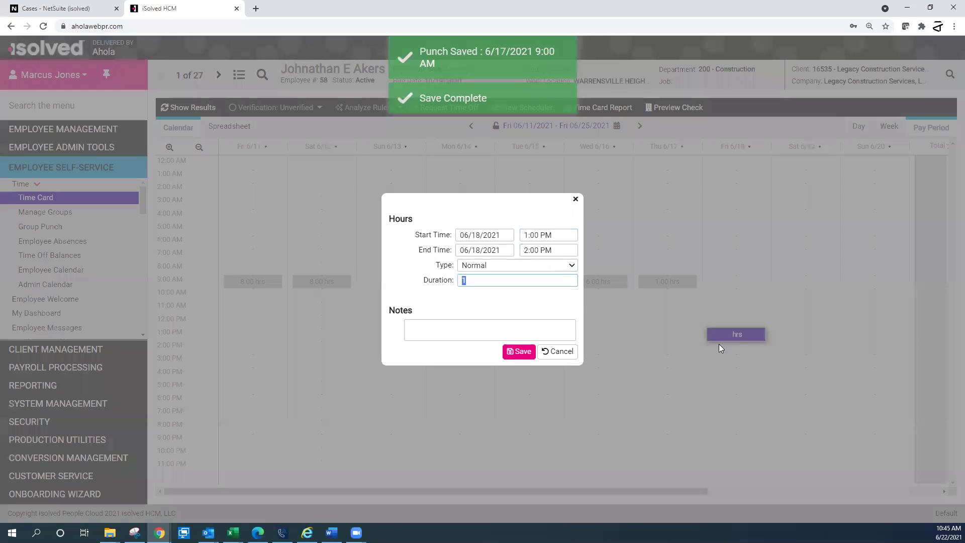
type("4")
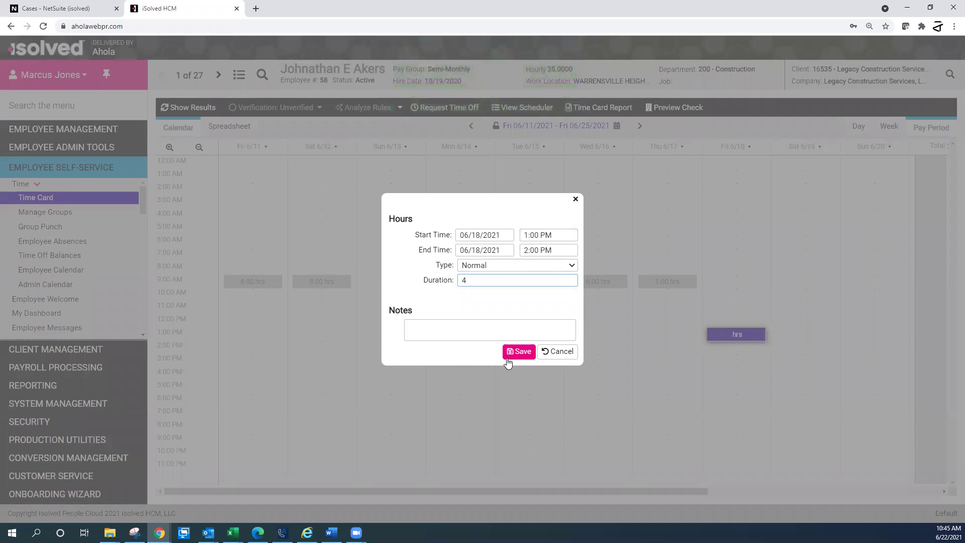
left_click(519, 351)
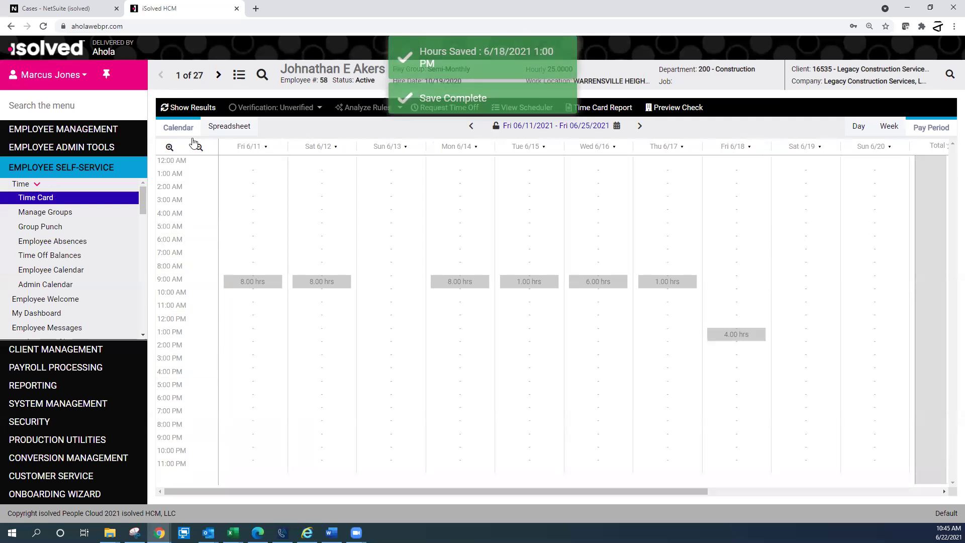
left_click(186, 107)
Scroll the refreshed time card back to Fri 6/11 to review the 34.00 total hours.
left_click_drag(610, 492, 288, 475)
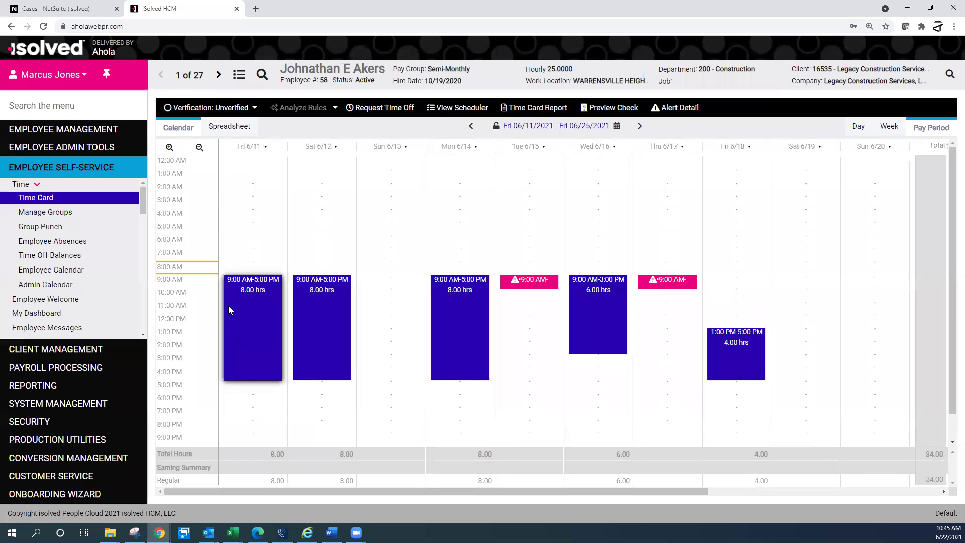
mouse_move(229, 308)
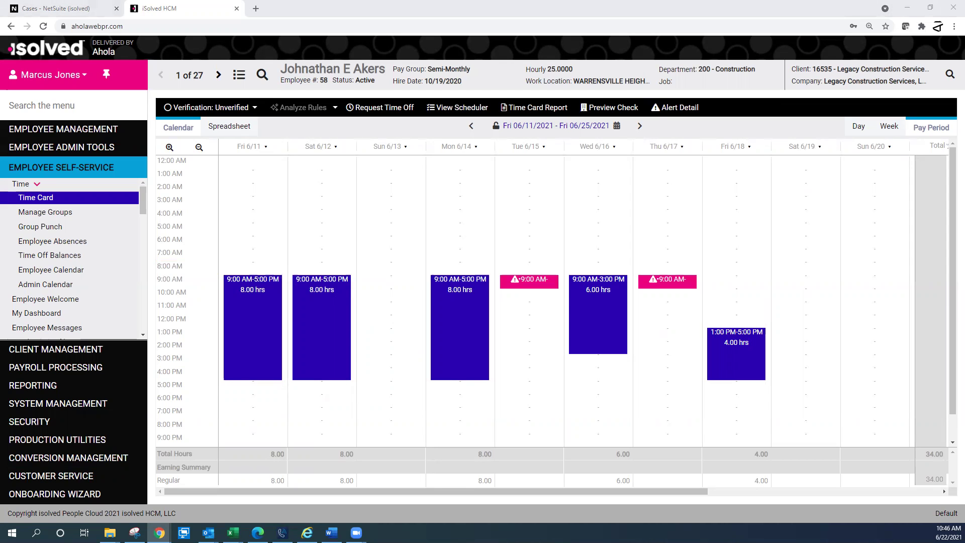
left_click(543, 10)
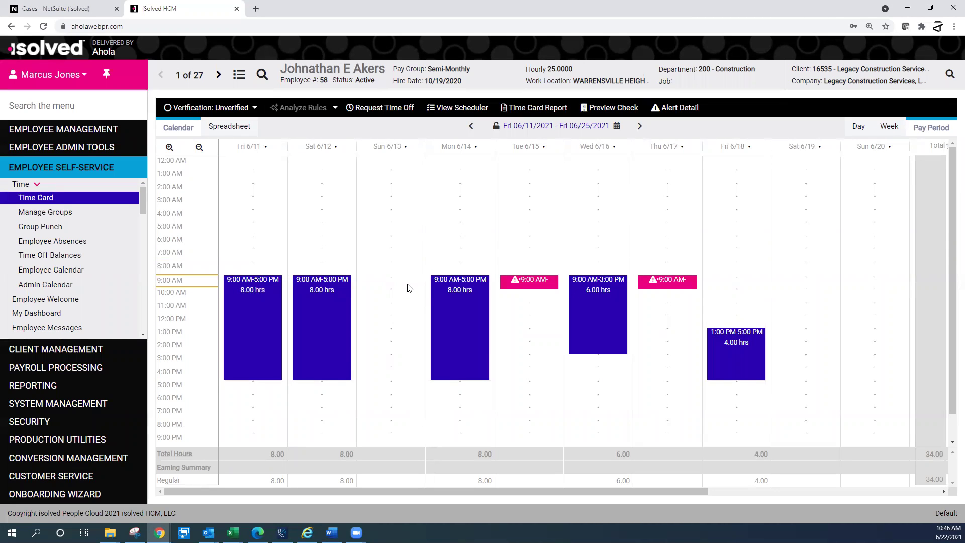
mouse_move(333, 309)
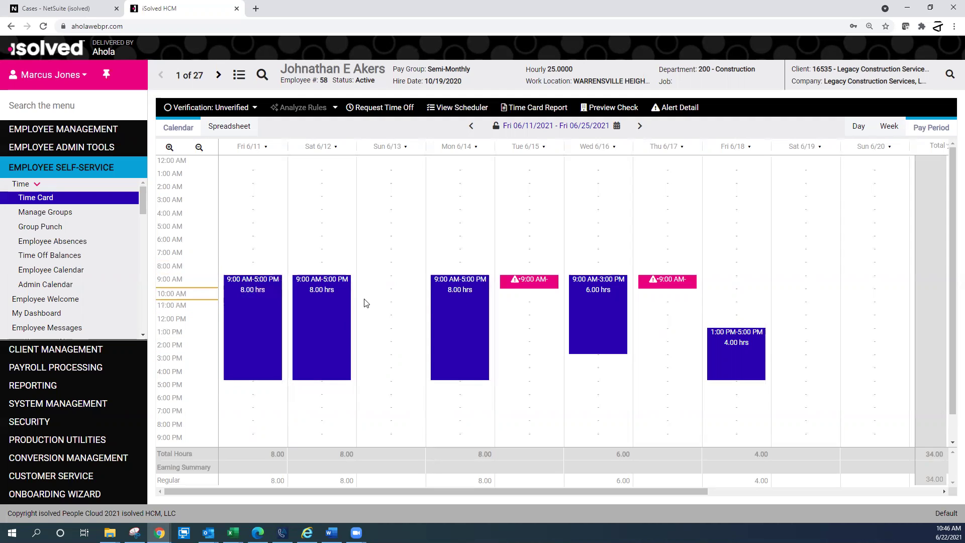
mouse_move(252, 302)
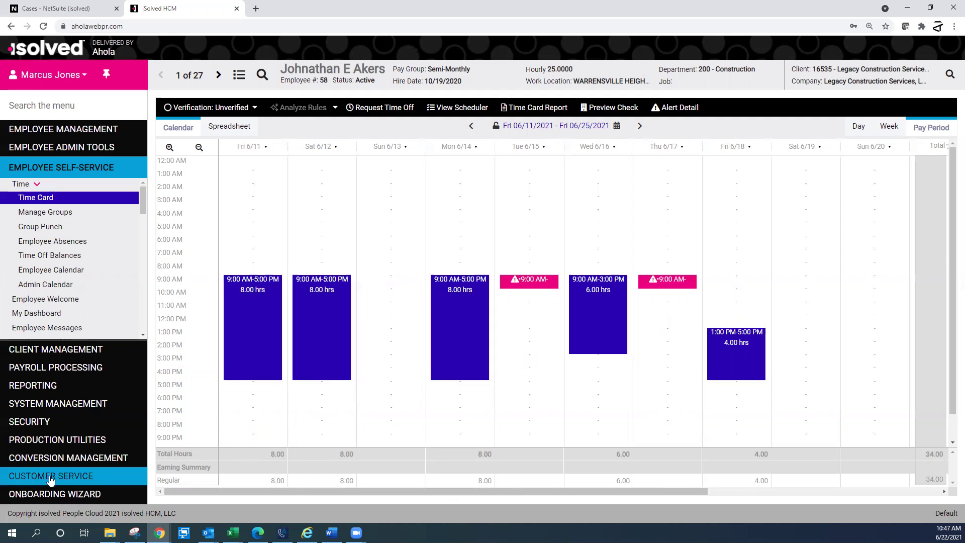
mouse_move(277, 366)
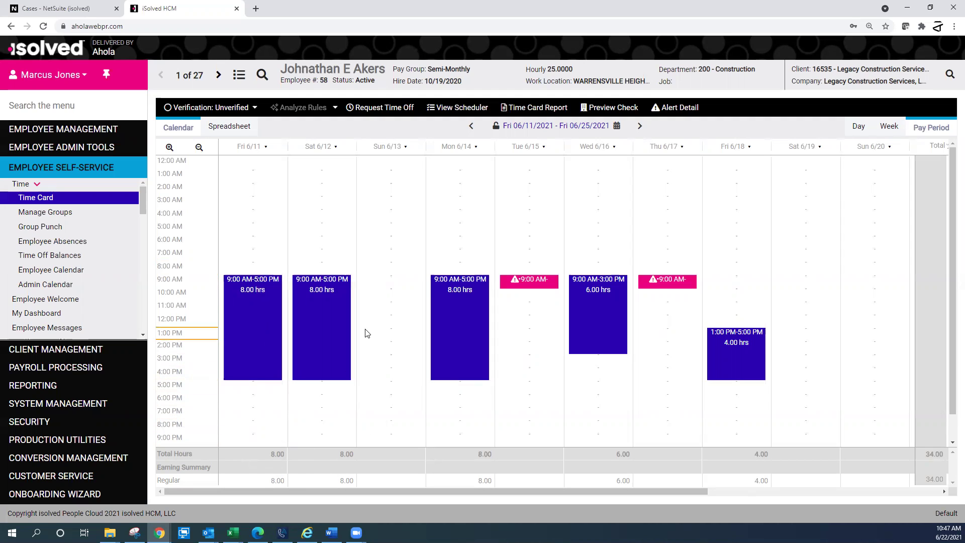
Add a Sun 6/13 hours entry from 9:22 AM to 10:47 AM and save it.
left_click(390, 288)
left_click(369, 294)
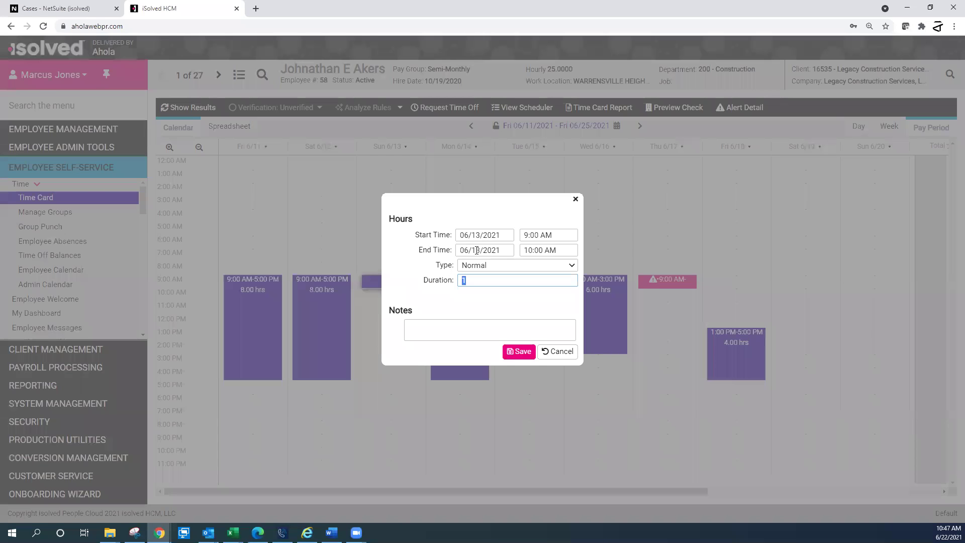
double_click(535, 236)
type("22")
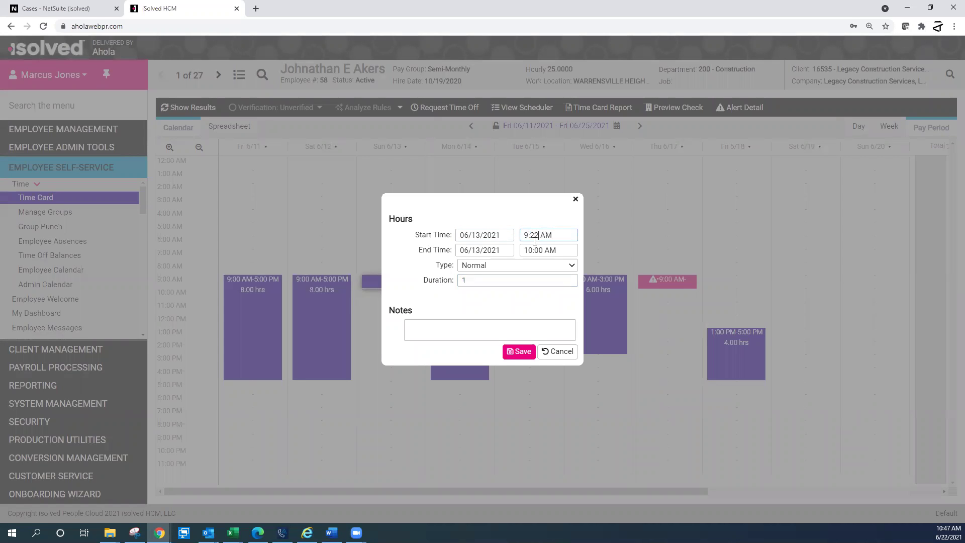
double_click(543, 250)
key("BackSpace")
type("47")
left_click(537, 351)
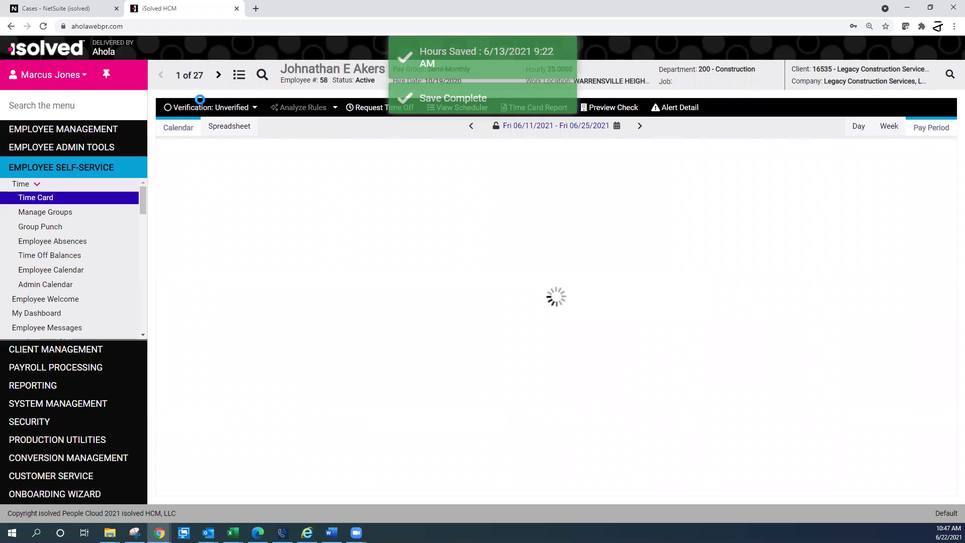
left_click_drag(439, 489, 205, 490)
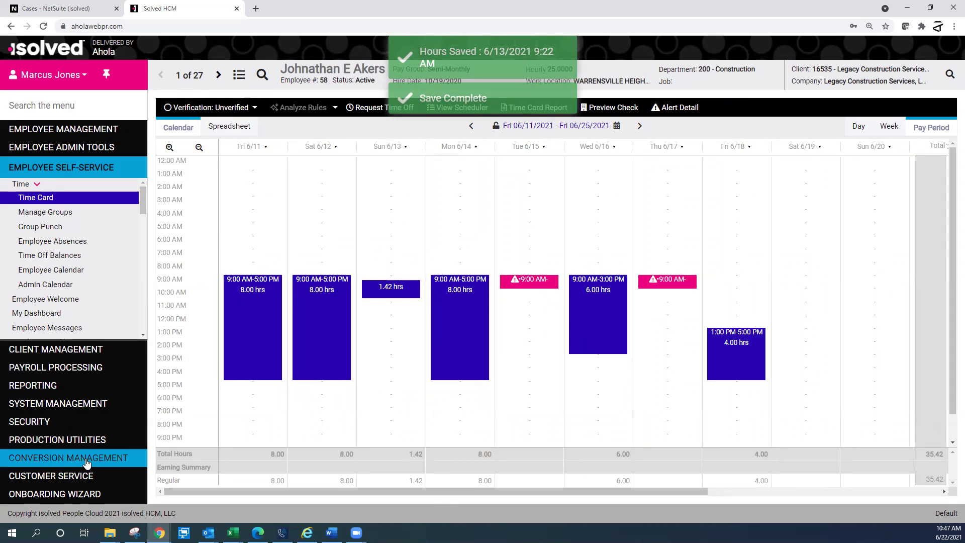
mouse_move(409, 287)
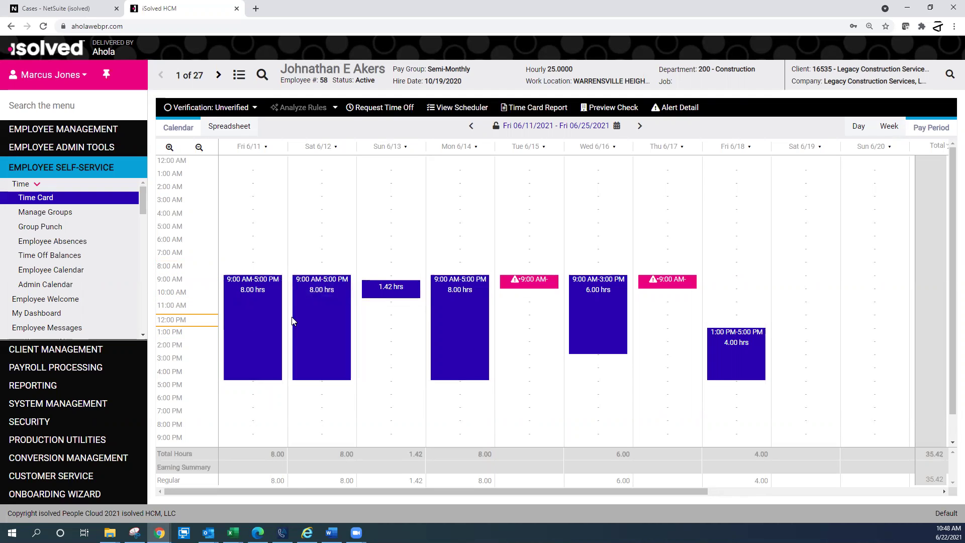
mouse_move(281, 313)
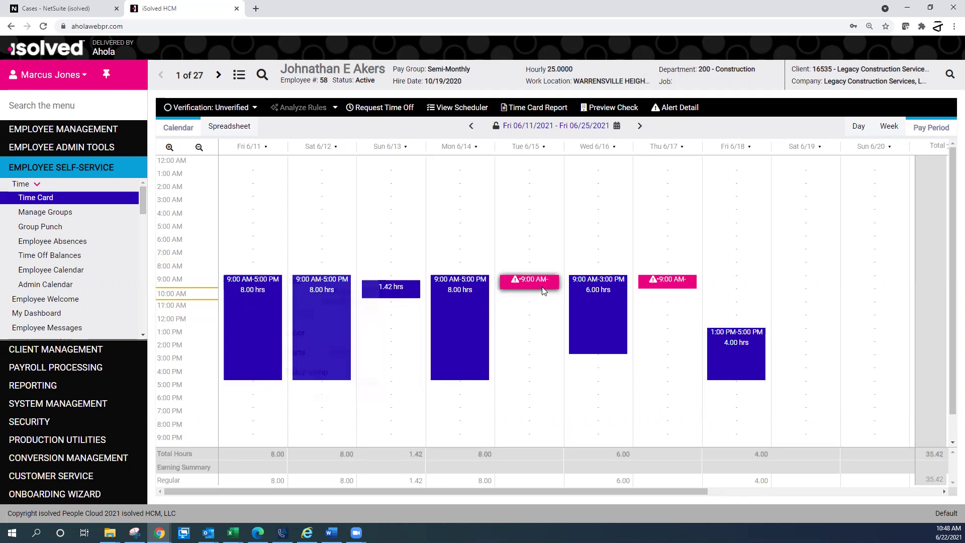
mouse_move(535, 292)
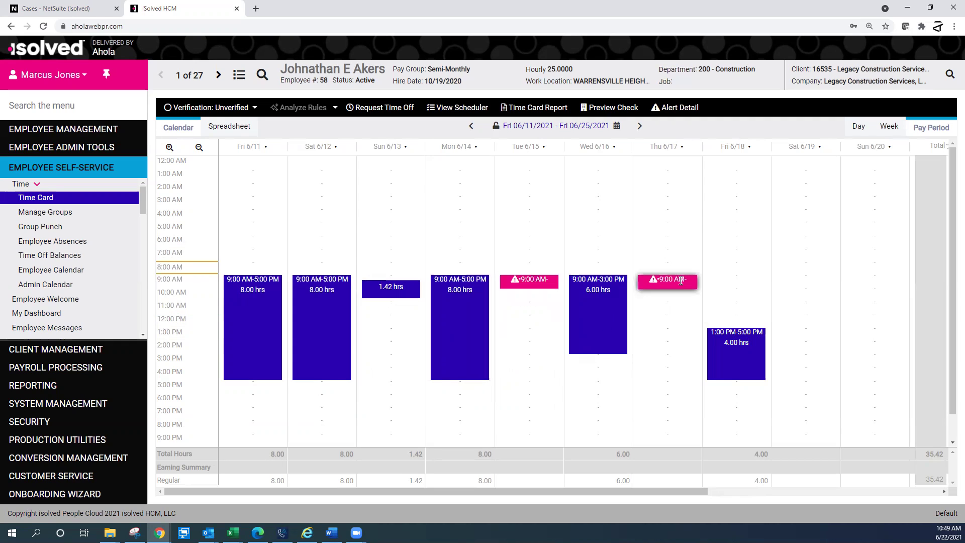
mouse_move(681, 281)
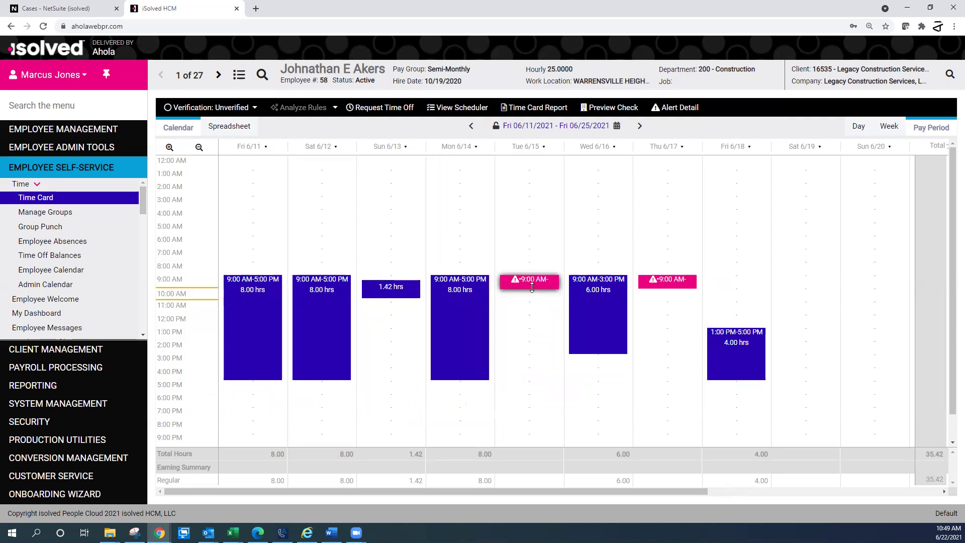
mouse_move(531, 277)
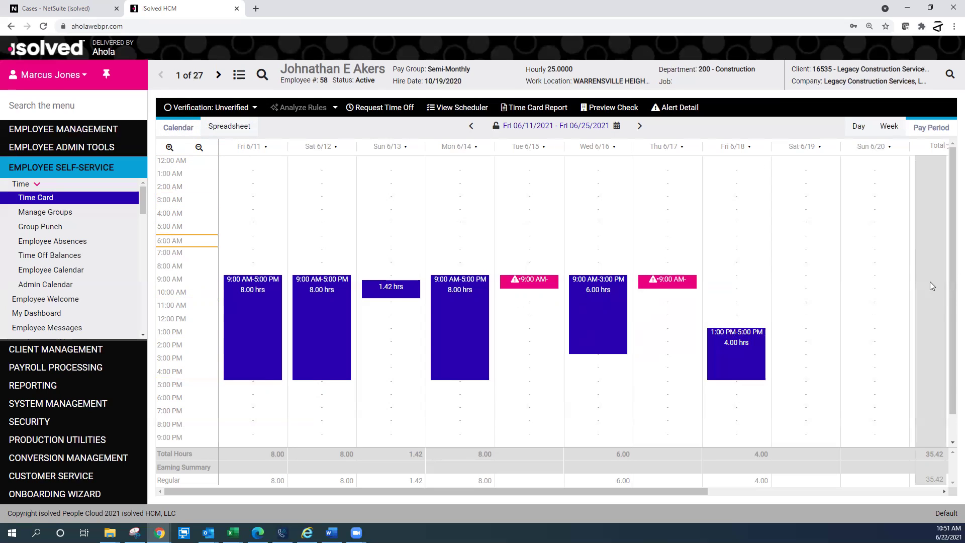
Scroll the time card and show the Supervisor and Manager verification options.
left_click_drag(668, 494, 567, 477)
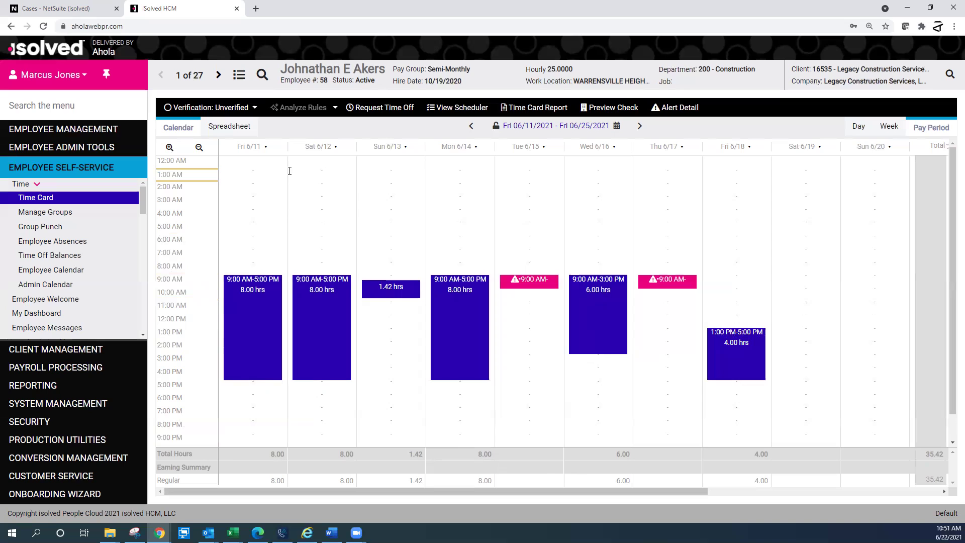
left_click(207, 109)
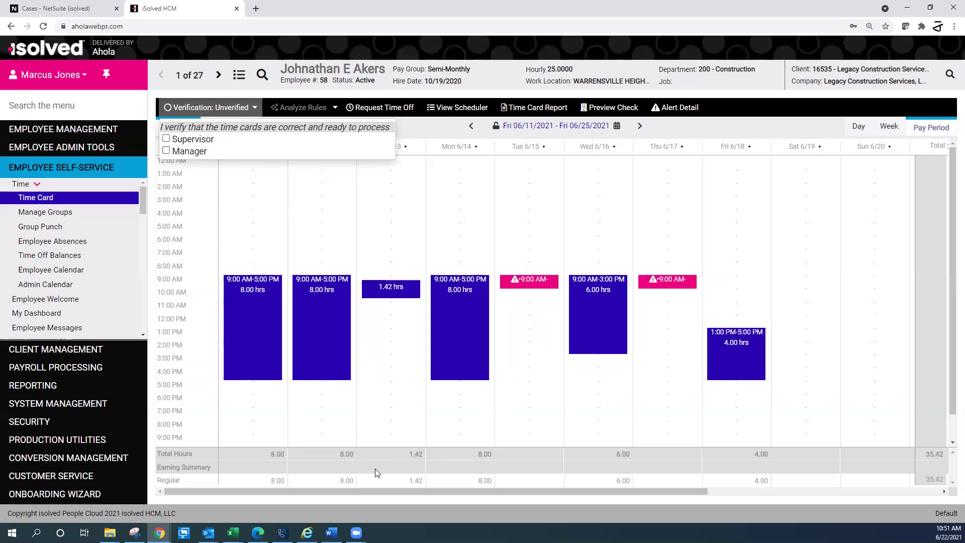
Repeatedly try verifying the time card as manager despite the punch alerts.
left_click_drag(405, 491, 247, 484)
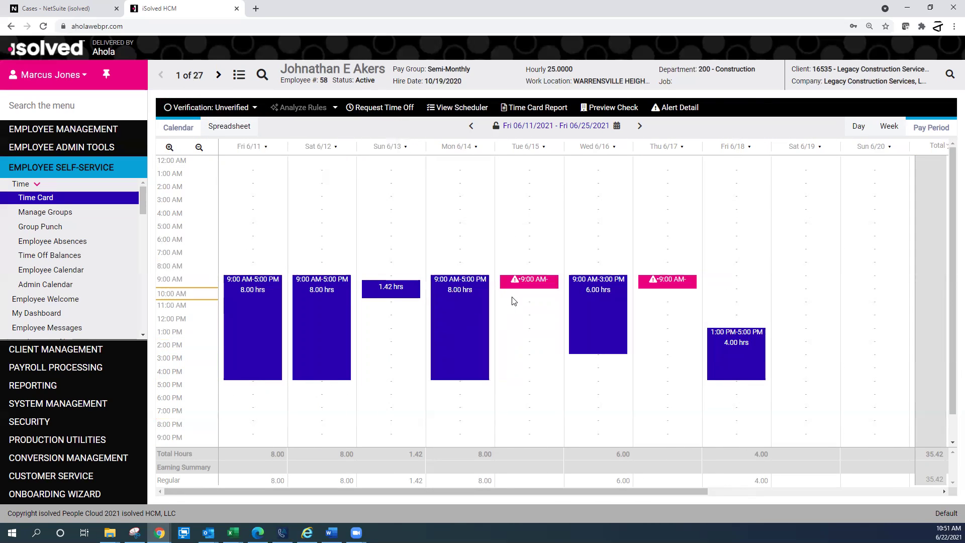
left_click(201, 107)
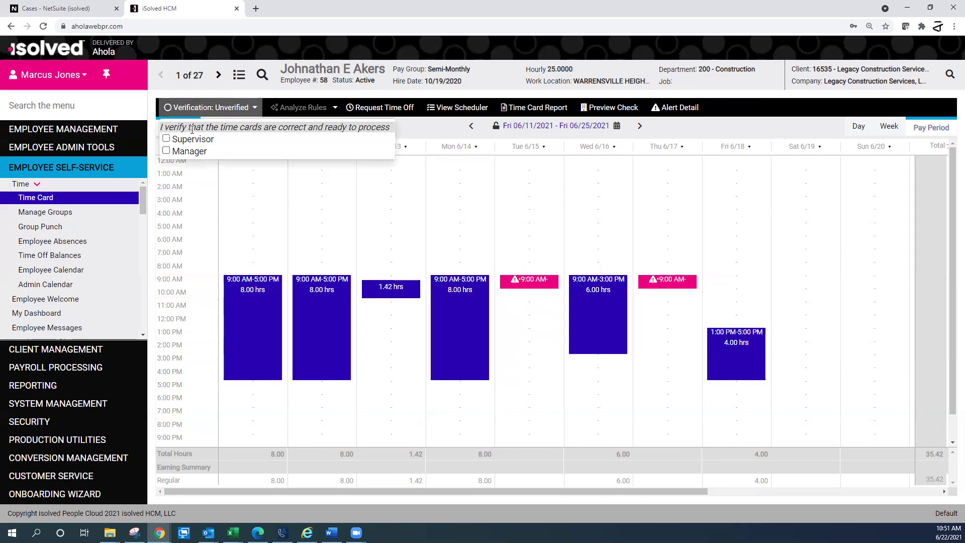
left_click(166, 151)
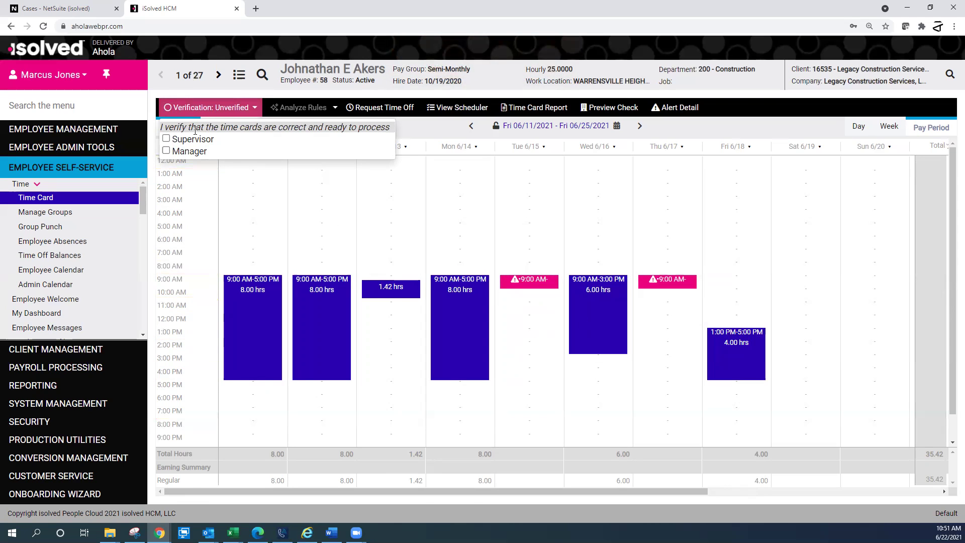
left_click(167, 151)
left_click(167, 139)
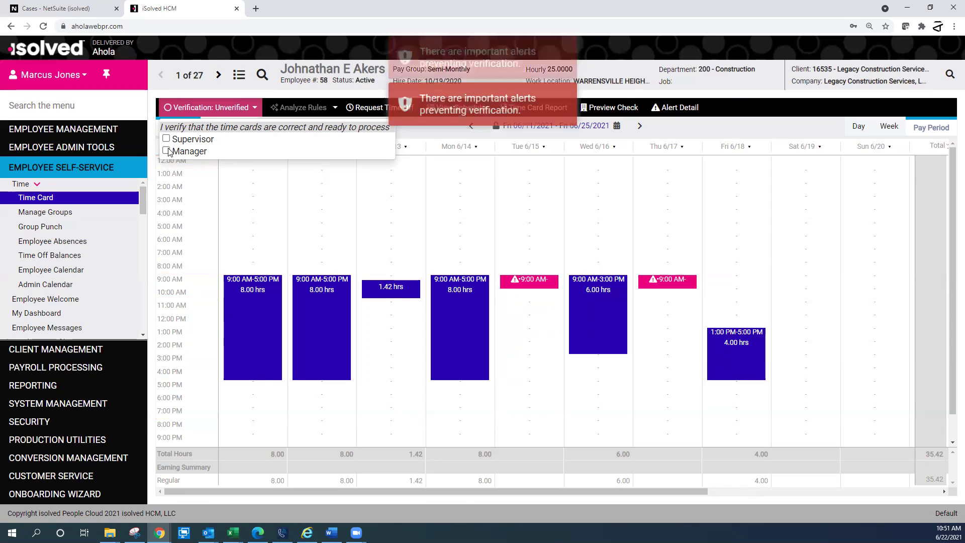
left_click(168, 139)
left_click(167, 139)
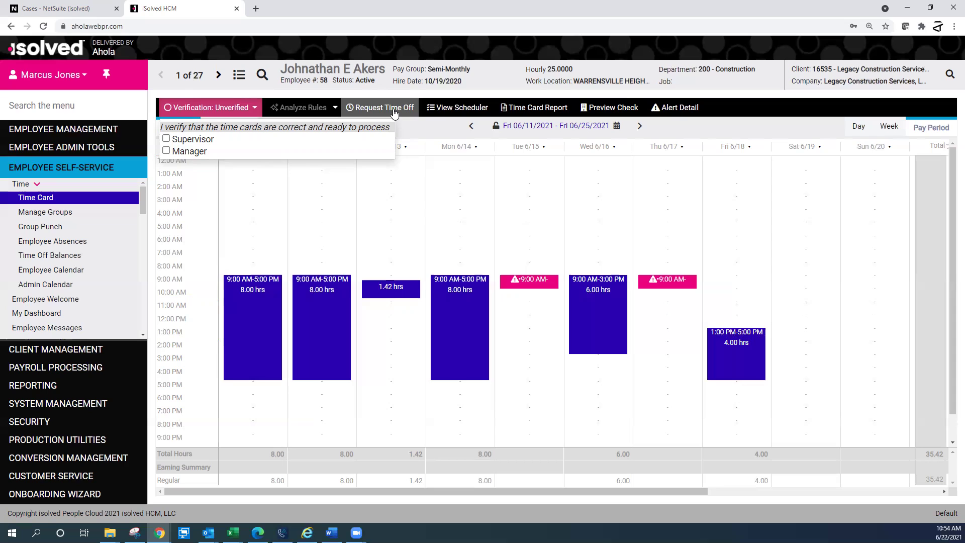
Close the verification choices to view the calendar, then open the user account menu.
left_click(537, 283)
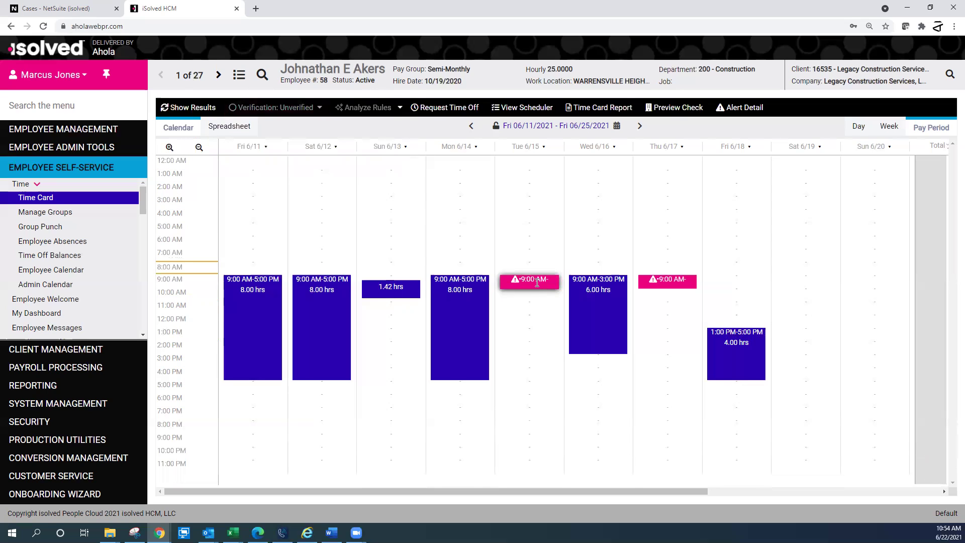
mouse_move(537, 283)
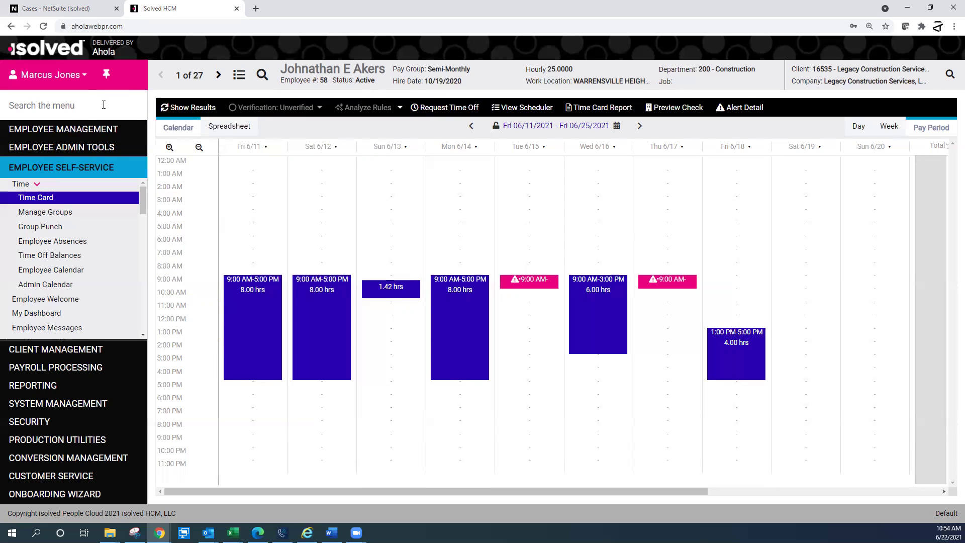
type("punch")
key("BackSpace")
key("BackSpace")
key("BackSpace")
key("BackSpace")
key("BackSpace")
left_click(62, 77)
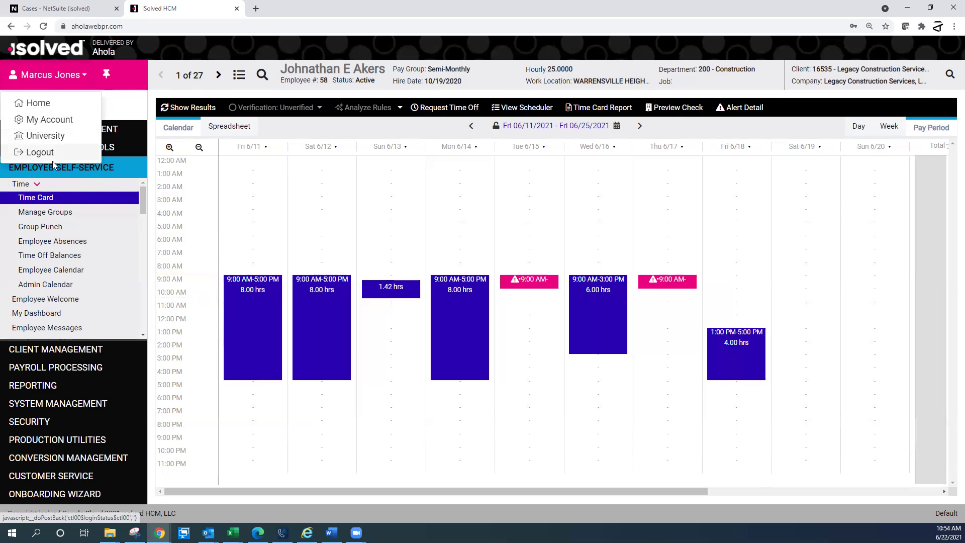
Log out and sign back in with the employee's saved username and password.
left_click(37, 152)
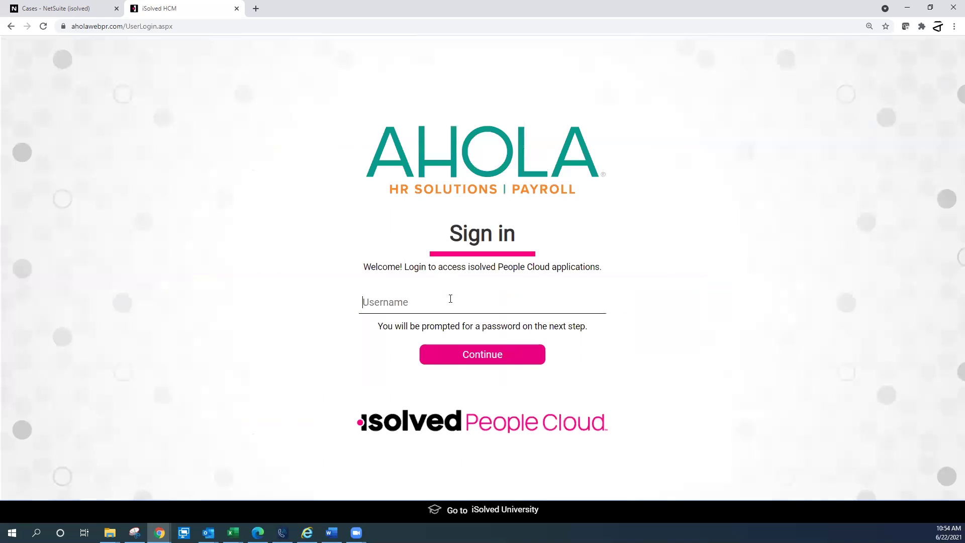
left_click(451, 299)
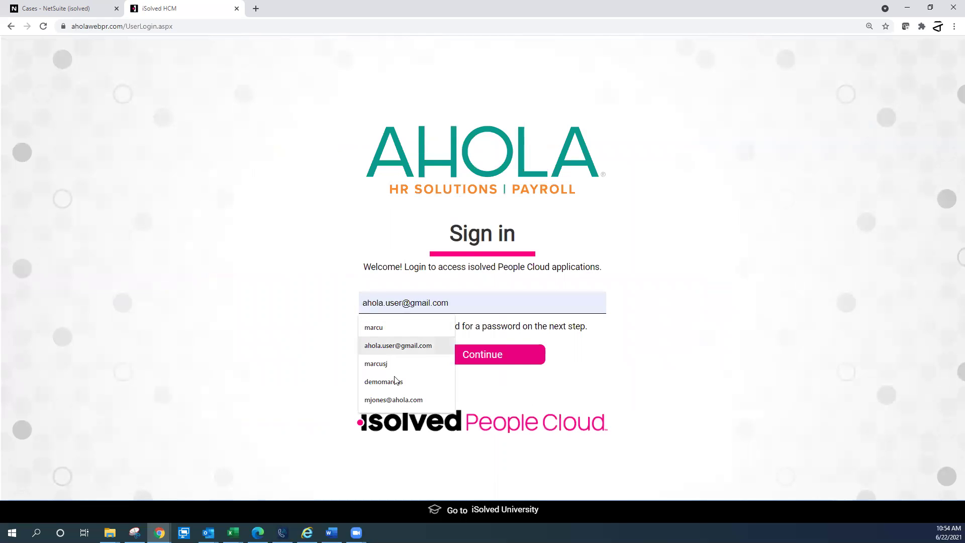
left_click(393, 400)
left_click(482, 354)
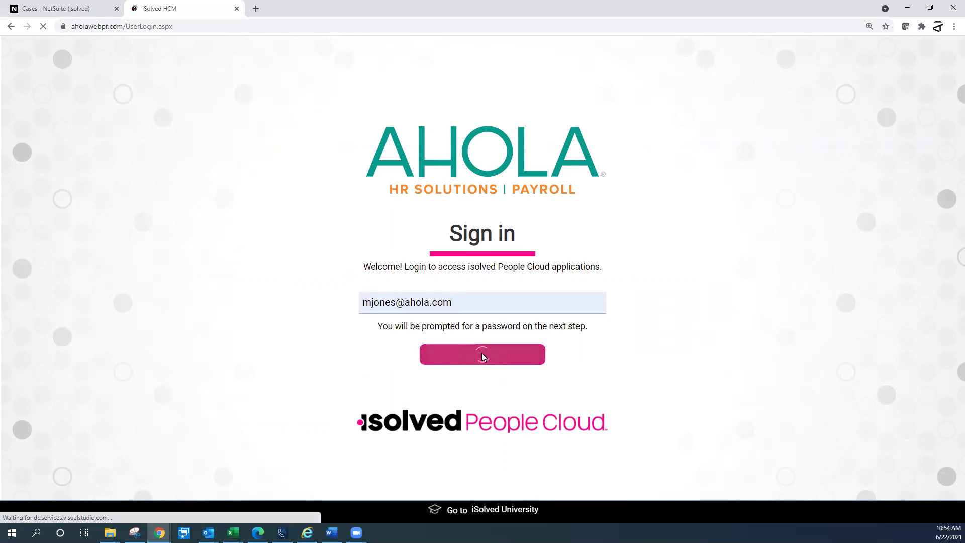
left_click(428, 335)
type("********")
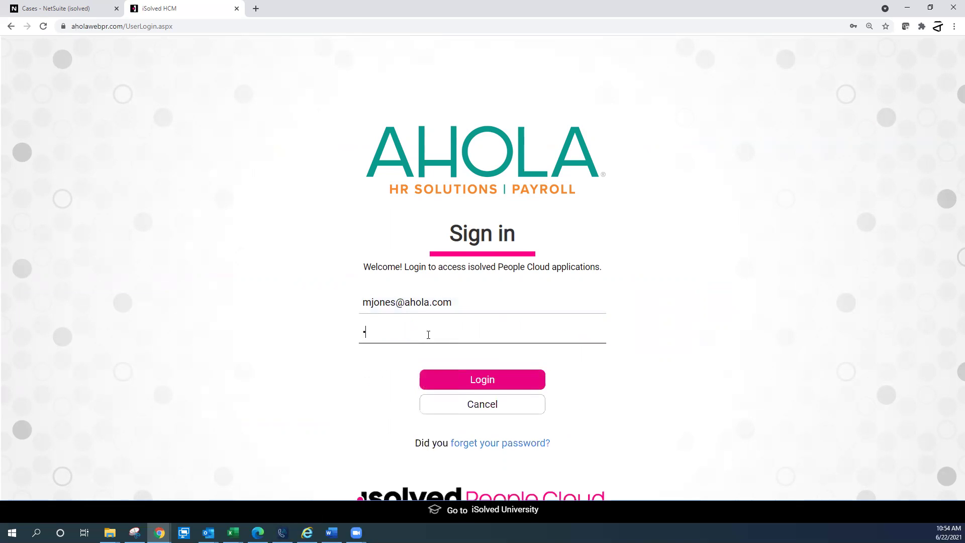
type("******")
key("Return")
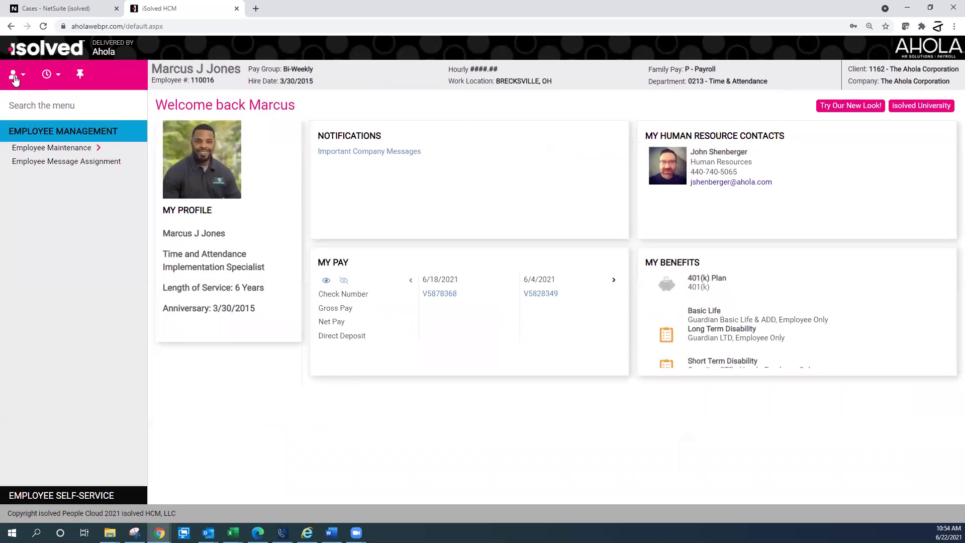
Preview the Submit Missed Punch form, close it unsaved, and log out of the employee account.
left_click(16, 76)
left_click(55, 73)
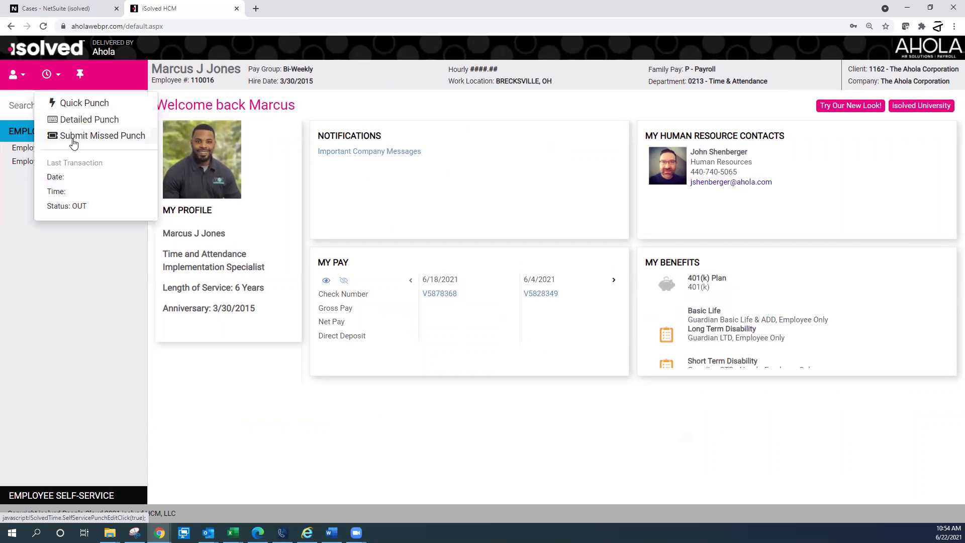
left_click(74, 137)
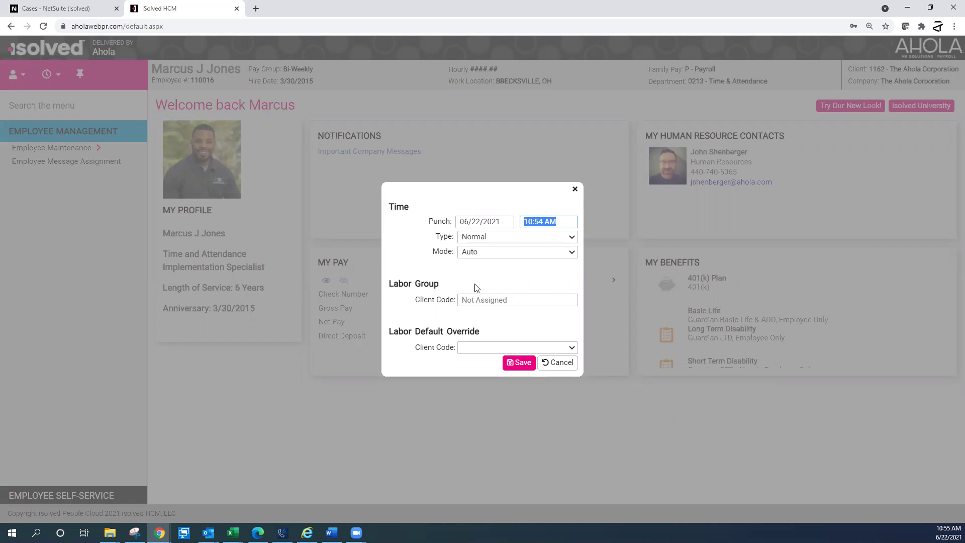
left_click(576, 189)
left_click(6, 76)
left_click(26, 201)
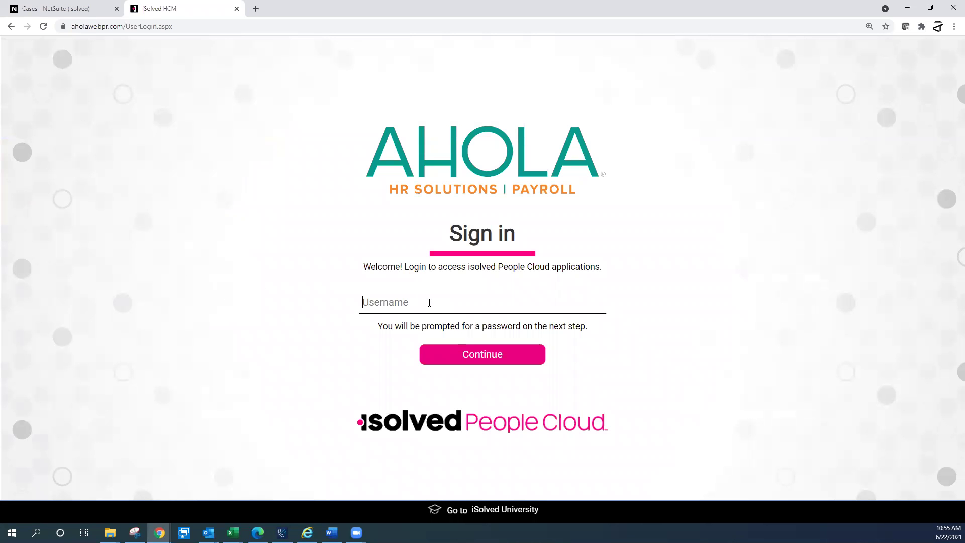
Sign in as an administrator using the saved username and password.
left_click(397, 305)
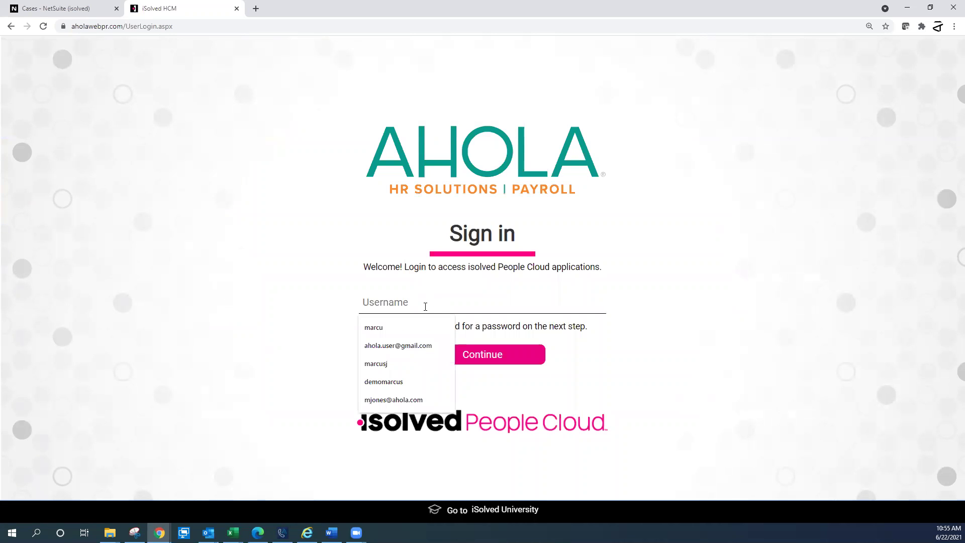
left_click(386, 328)
left_click(428, 348)
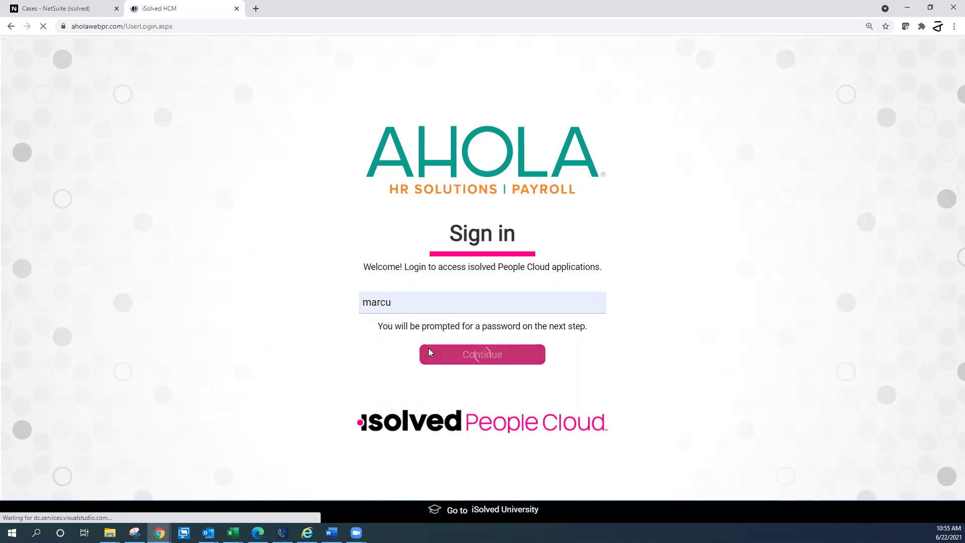
left_click(438, 375)
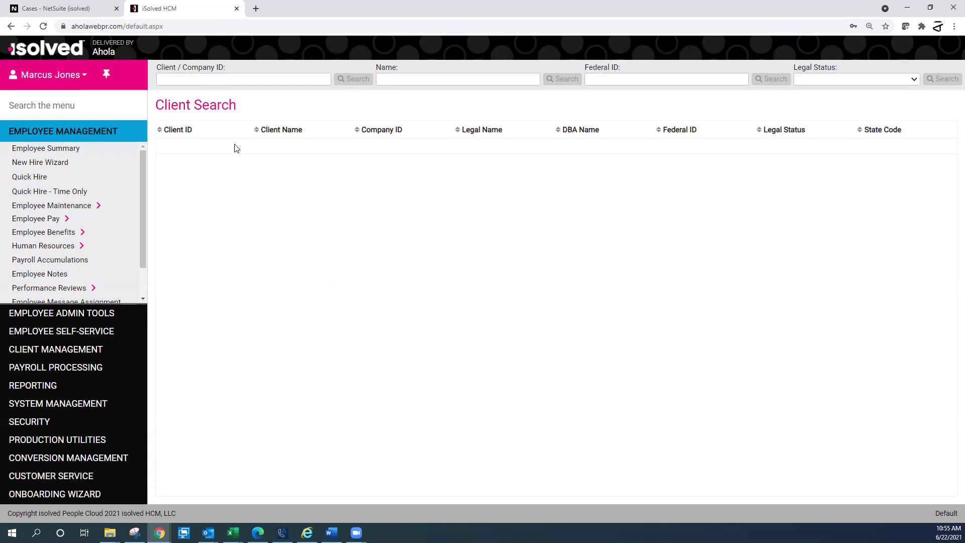
Search clients by the name 'legacy' to list the three Legacy records.
left_click(389, 80)
type("legacy")
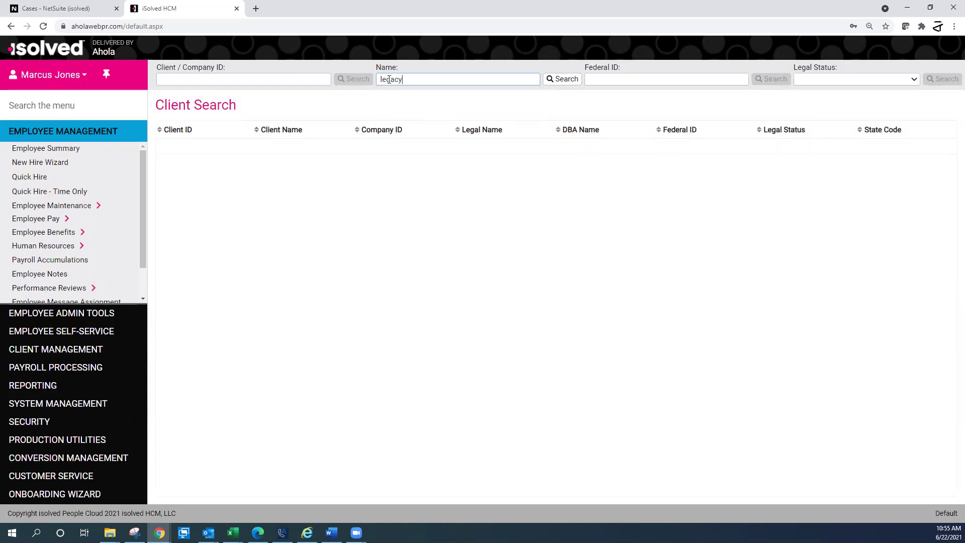
key("Return")
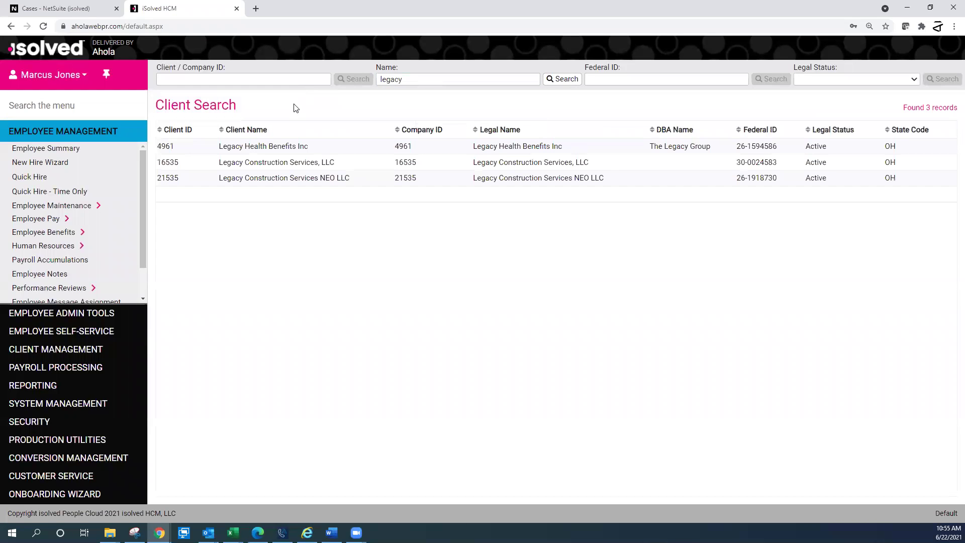
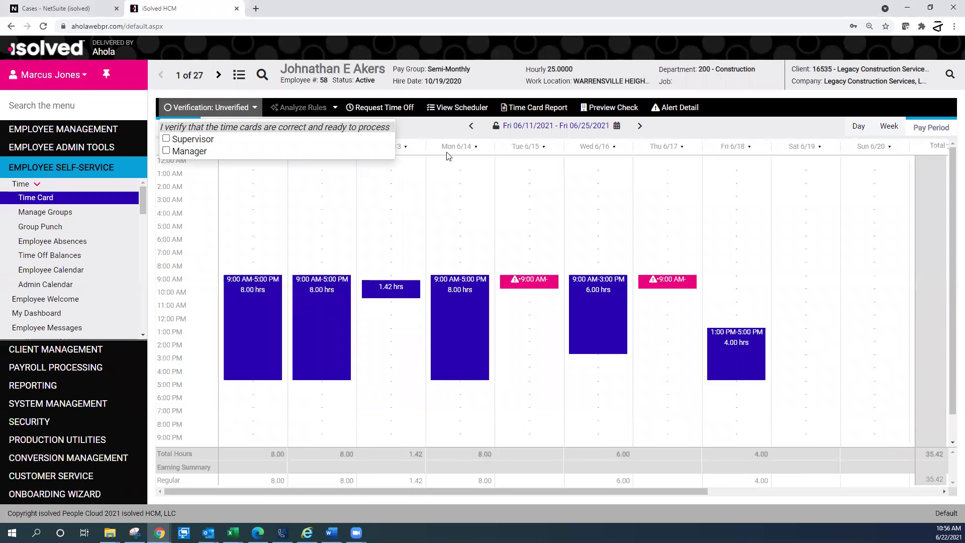
Scroll the time card right to show Thu 6/17 through Fri 6/25.
left_click_drag(645, 491, 878, 491)
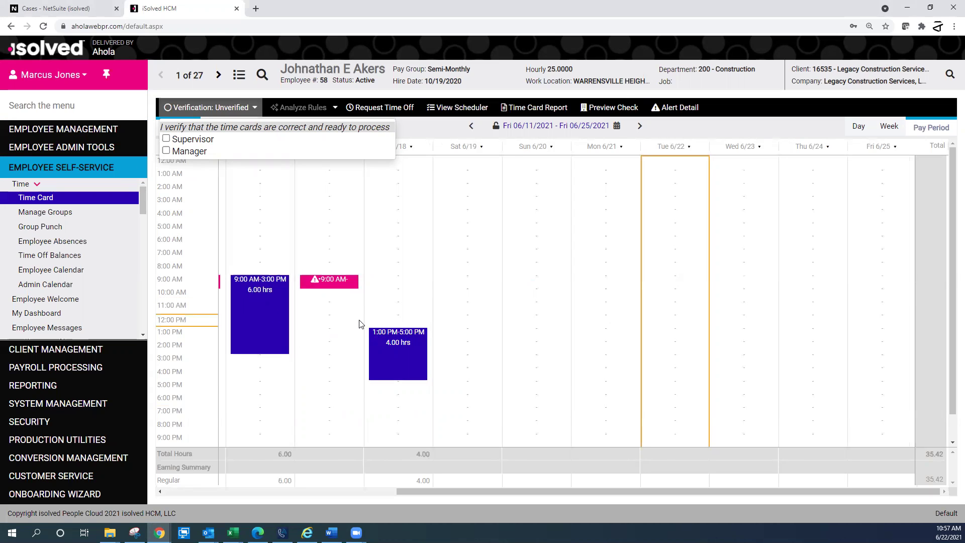
mouse_move(355, 275)
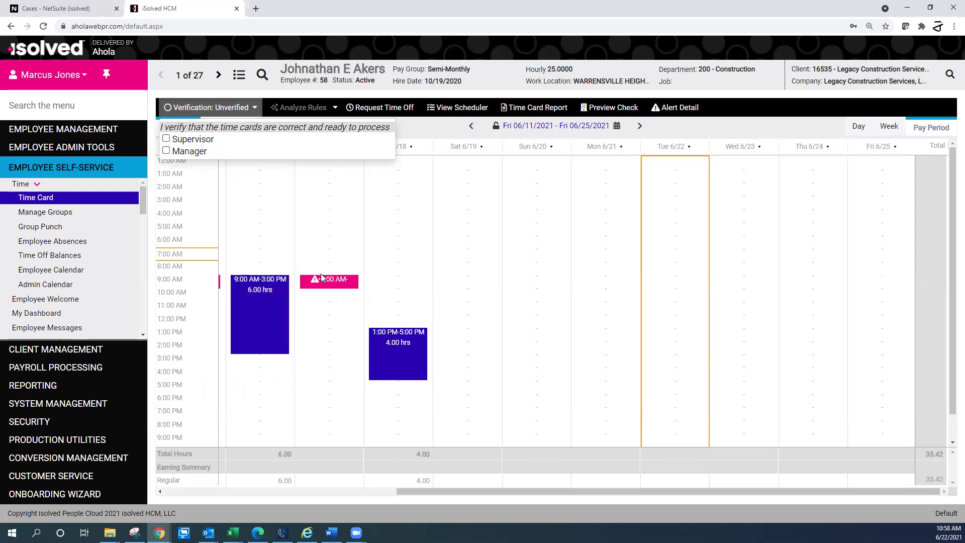
Scroll back to Sat 6/12–Mon 6/21 and inspect Tuesday 6/15's missing-punch entries.
left_click_drag(462, 491, 277, 480)
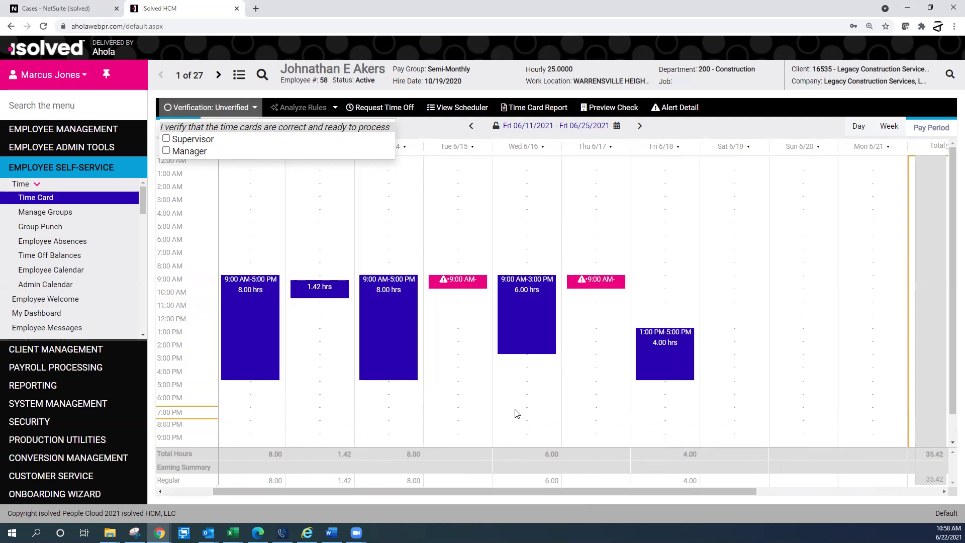
mouse_move(458, 280)
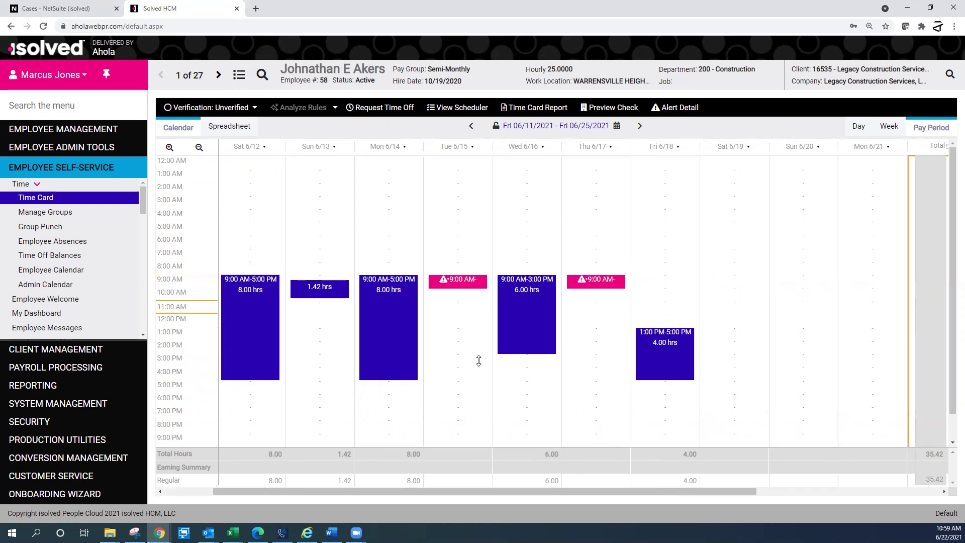
mouse_move(681, 372)
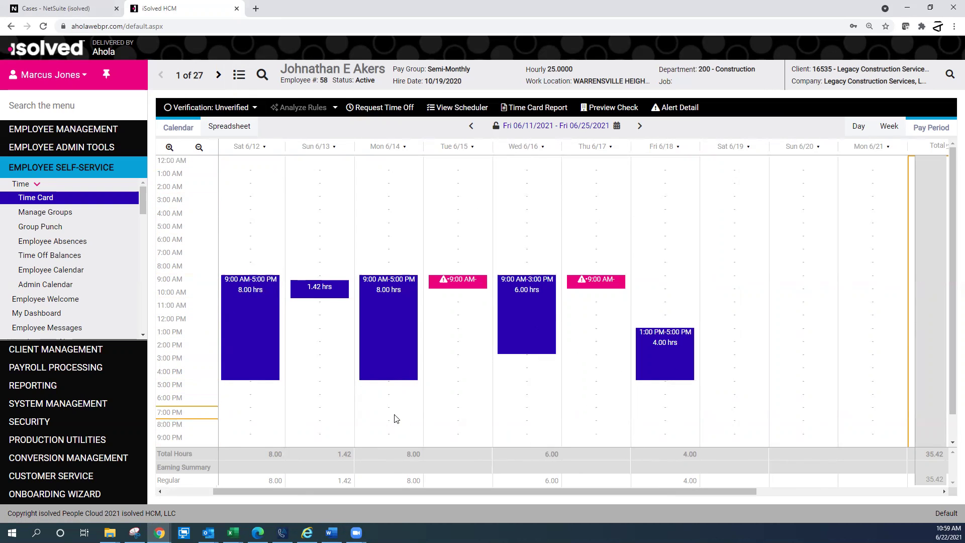
Dismiss the browser menu and start a new record on an empty Tue 6/15 slot.
right_click(774, 231)
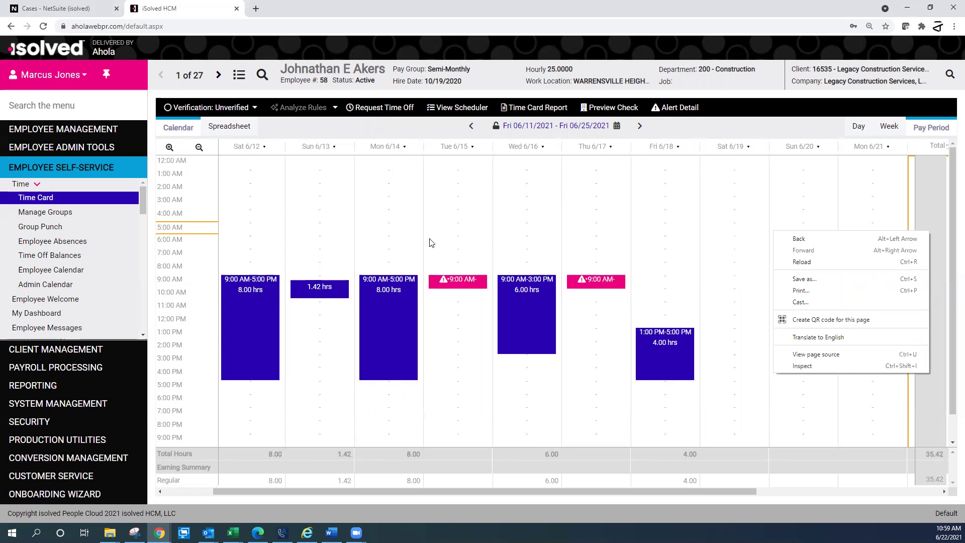
left_click(471, 328)
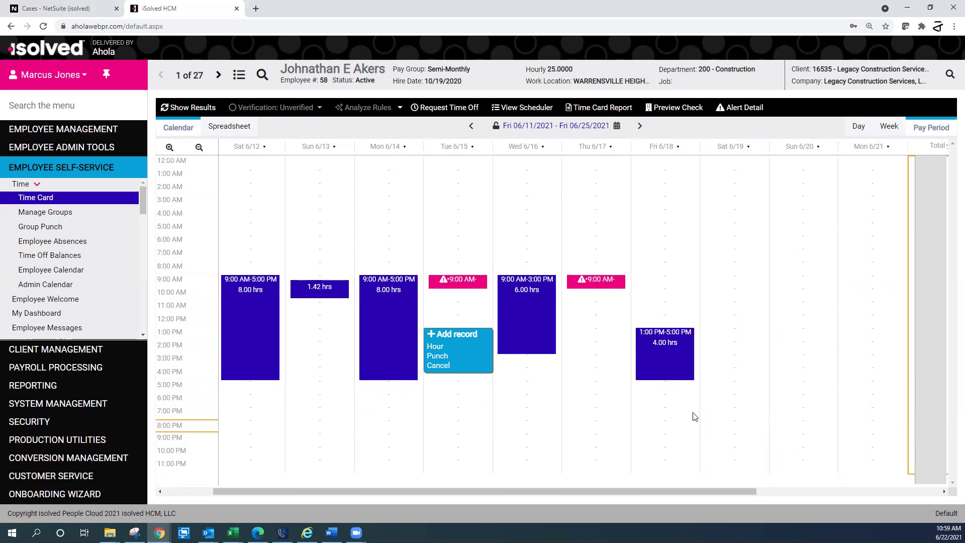
Reposition the new-record spot until it sits on Tuesday 6/15 around 2:00 PM.
left_click(567, 257)
left_click(384, 205)
left_click(279, 203)
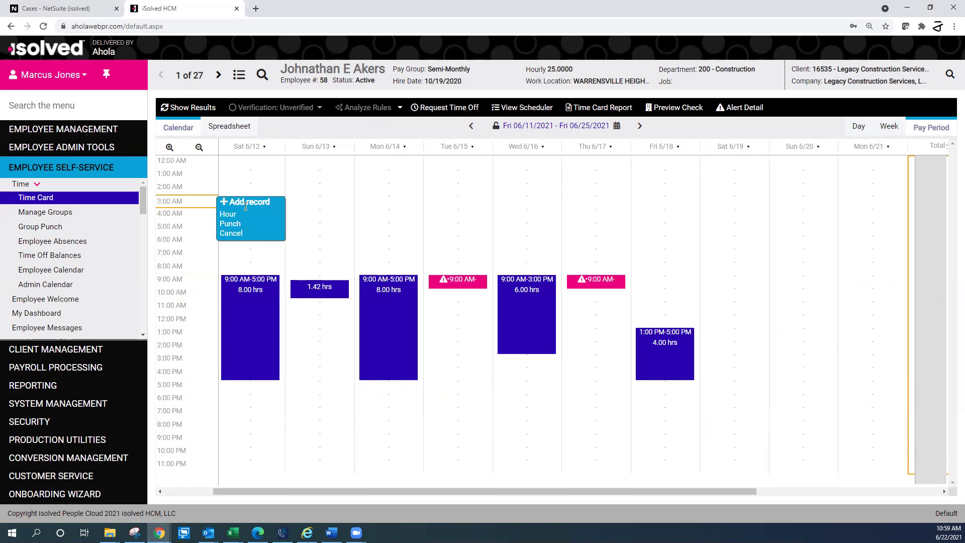
left_click(300, 388)
left_click(428, 421)
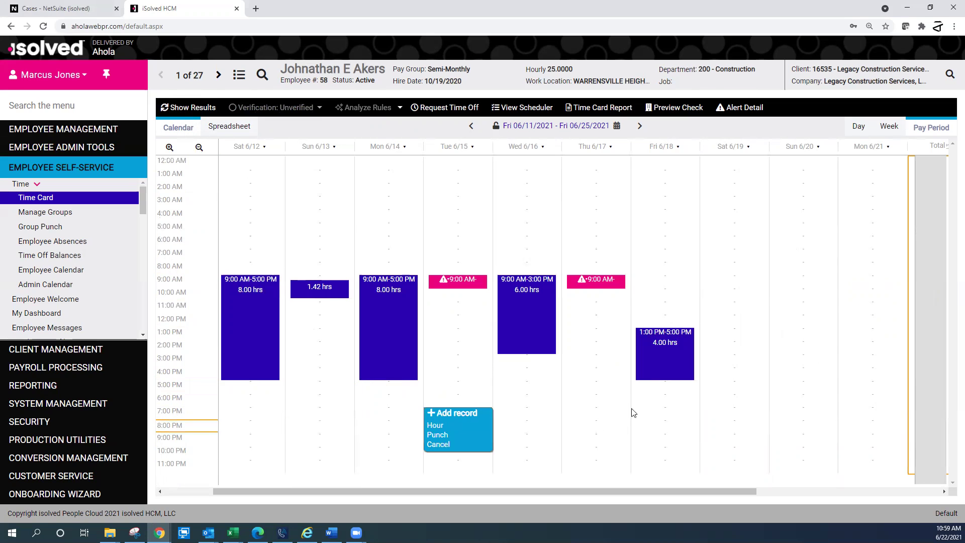
left_click(457, 347)
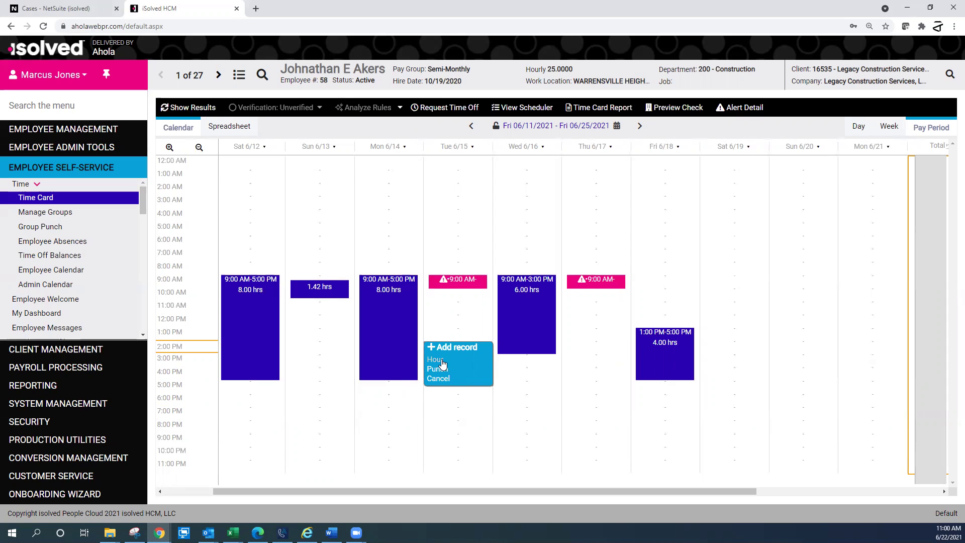
mouse_move(389, 325)
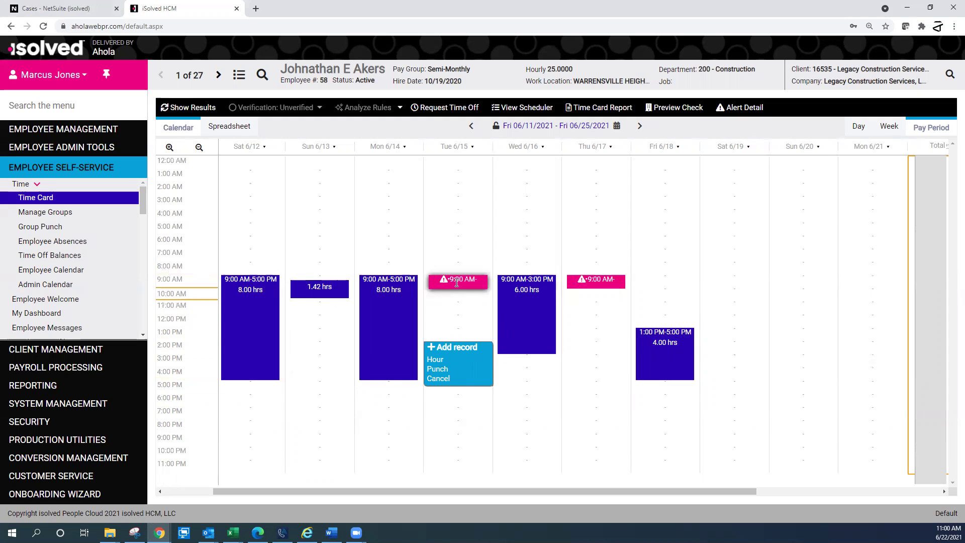
mouse_move(457, 283)
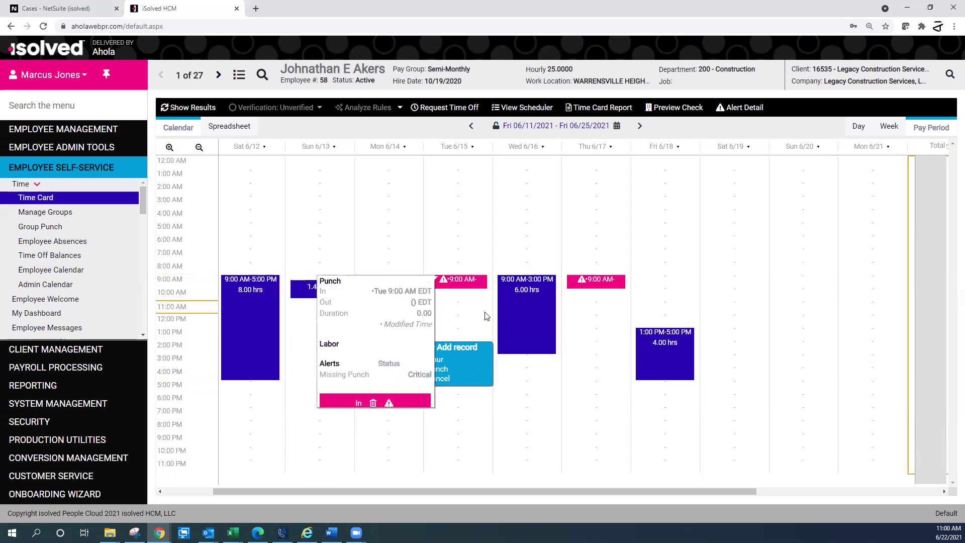
Choose Punch to create a 06/15/2021 2:00 PM Normal, Auto punch entry.
left_click(436, 370)
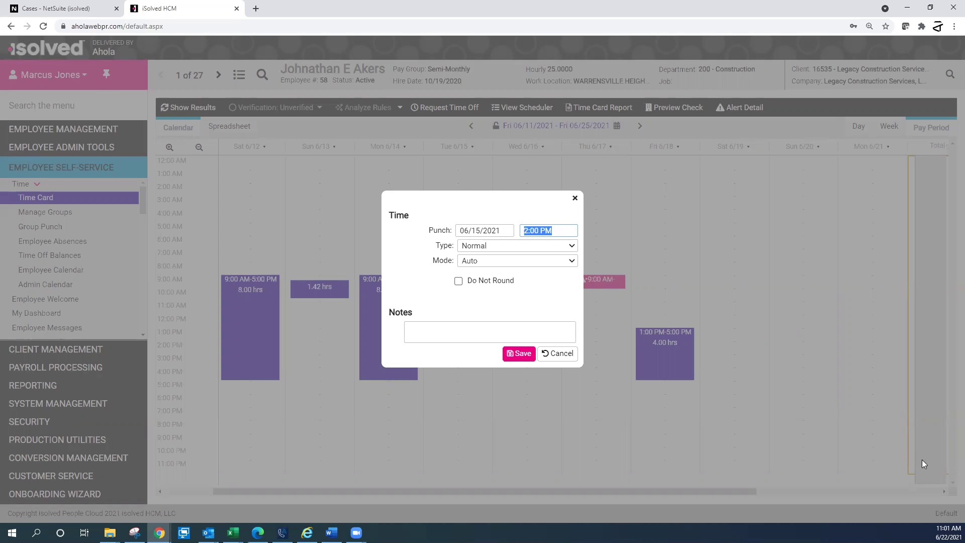
Try punch times 2:22 PM, 3:33 PM, 4:44 AM and 4:44 PM in the Punch time field.
type("222p")
left_click(477, 206)
left_click_drag(563, 228, 489, 223)
type("333p")
left_click(407, 209)
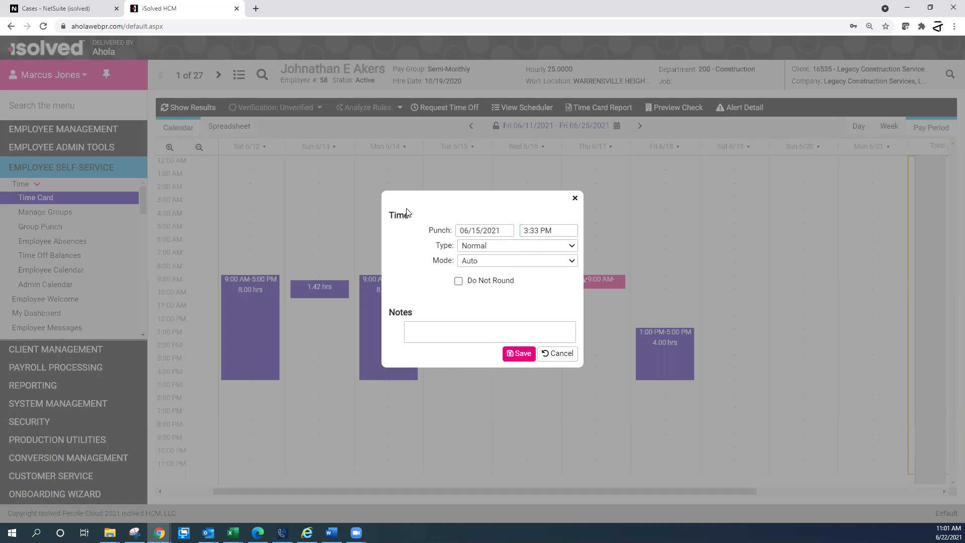
left_click(535, 231)
type("444")
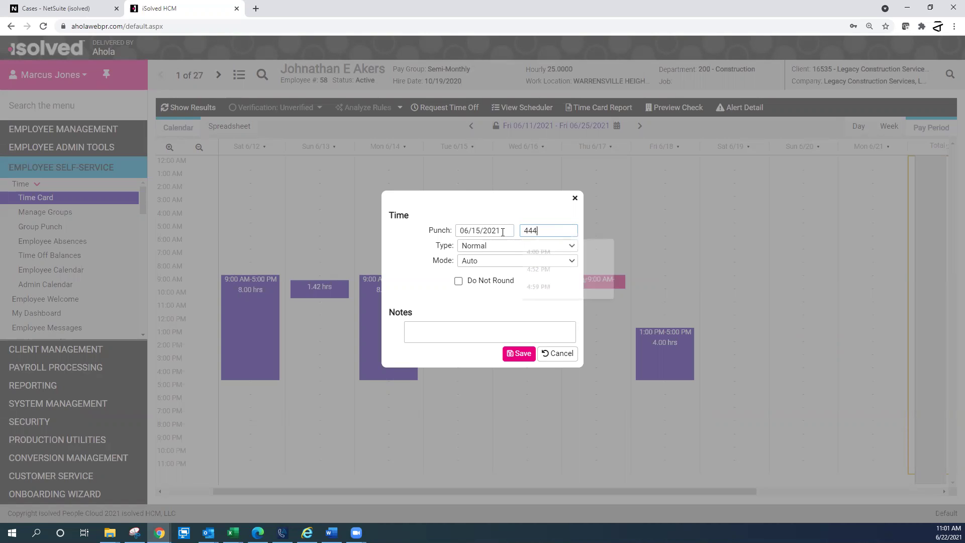
left_click(406, 204)
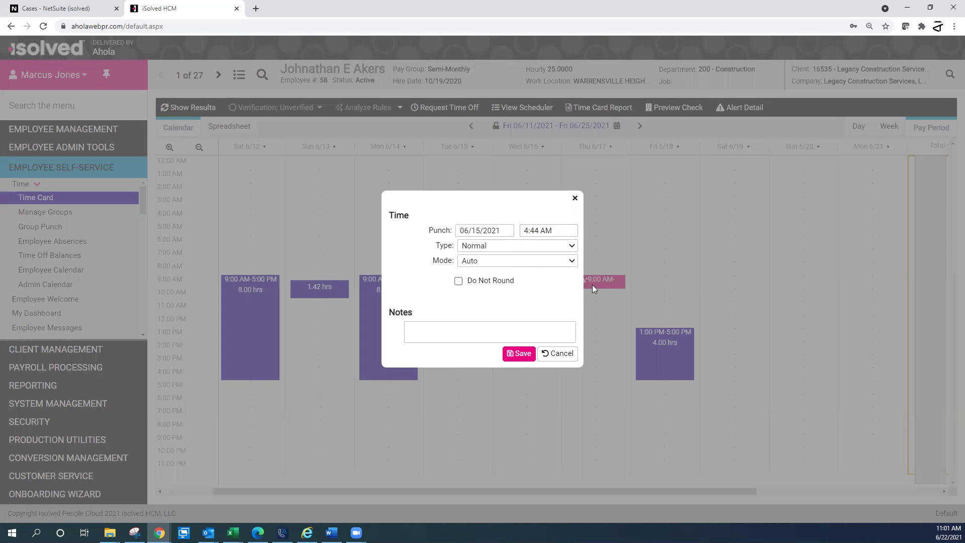
left_click(567, 231)
type("444")
key("BackSpace")
key("BackSpace")
key("BackSpace")
type("1644")
left_click(442, 196)
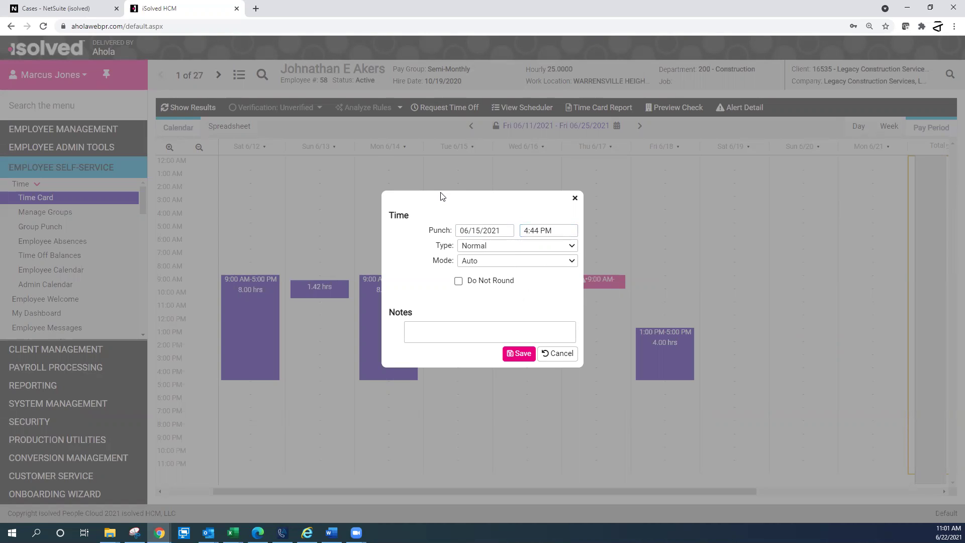
Set the punch time to 6:30 PM and add the note 'forgot to punch out, such a slacker!'.
left_click(562, 229)
left_click_drag(571, 230, 453, 209)
type("18")
type("30")
left_click(411, 215)
left_click(521, 329)
type("forgot to punch ou")
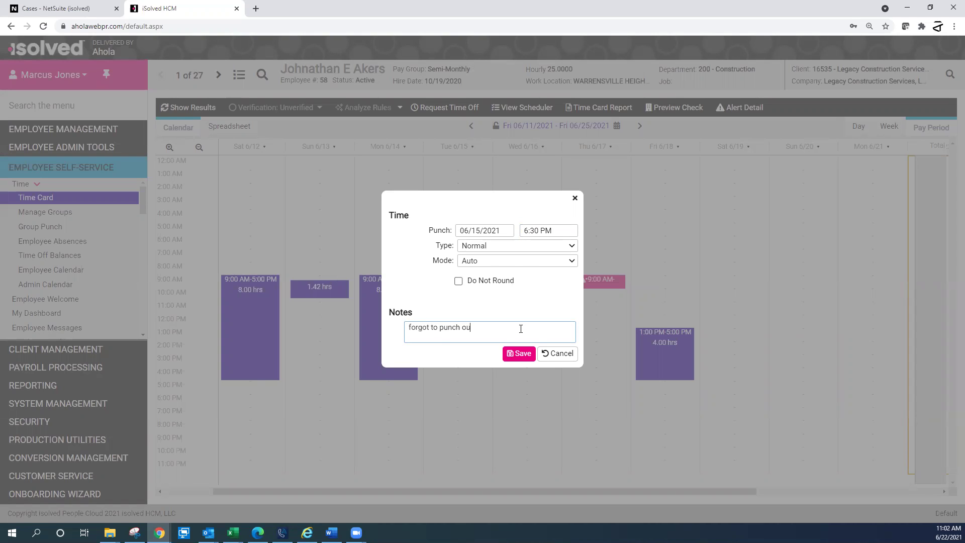
type("t, such a slacker! - MJ")
Save the 6:30 PM punch and recalculate, giving Tuesday 6/15 9.50 hours.
left_click(521, 354)
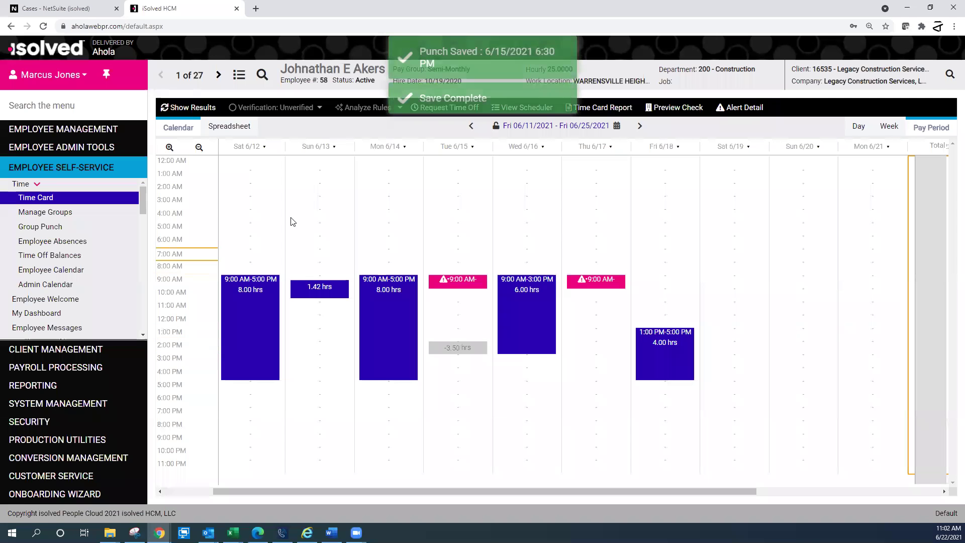
left_click(181, 109)
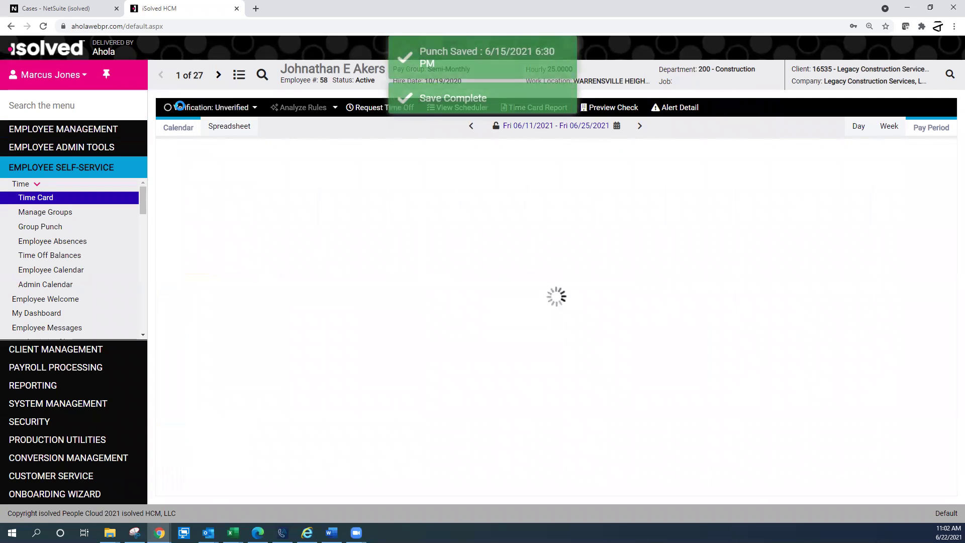
left_click_drag(524, 492, 237, 469)
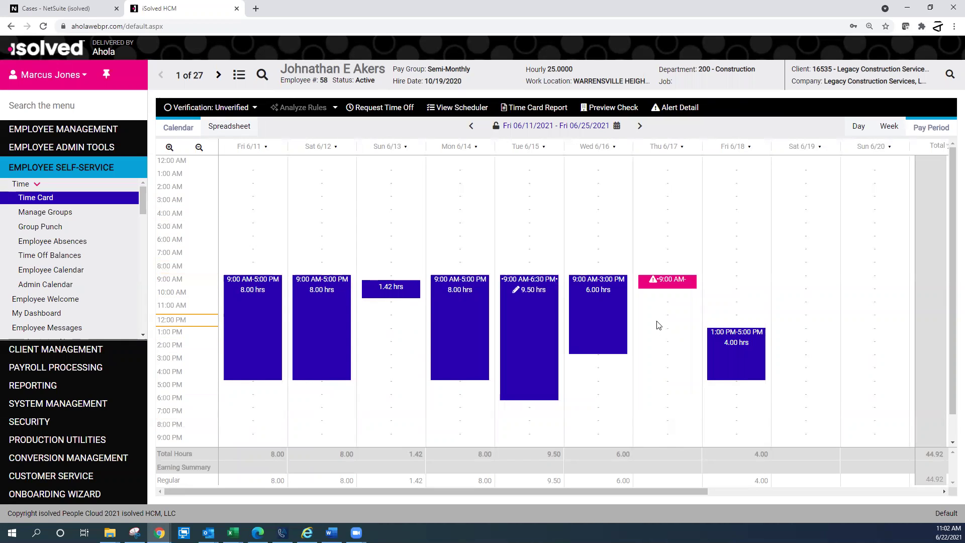
Start a new record in Thursday 6/17's empty afternoon slot.
left_click(675, 355)
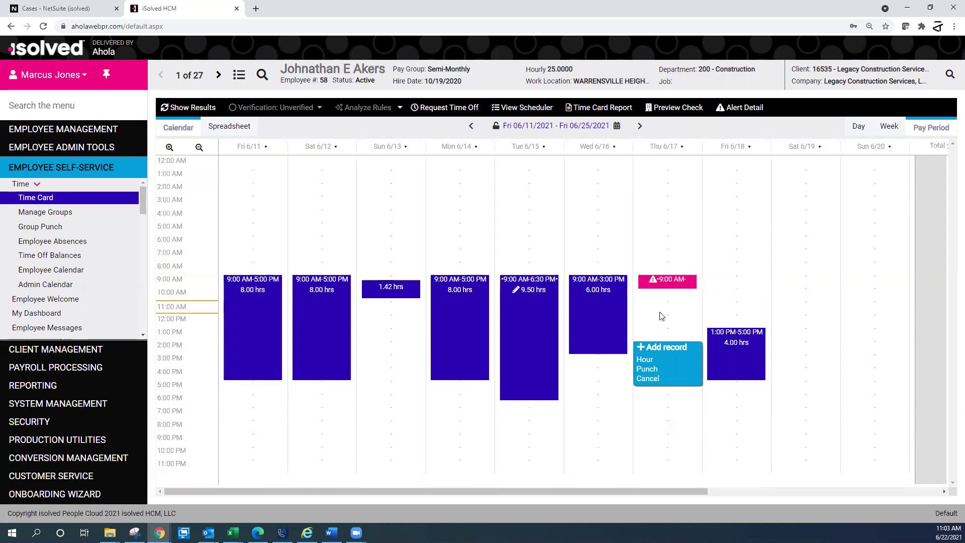
Add and save a 4:44 PM punch for 06/17/2021 with the note 'notes here'.
left_click(645, 370)
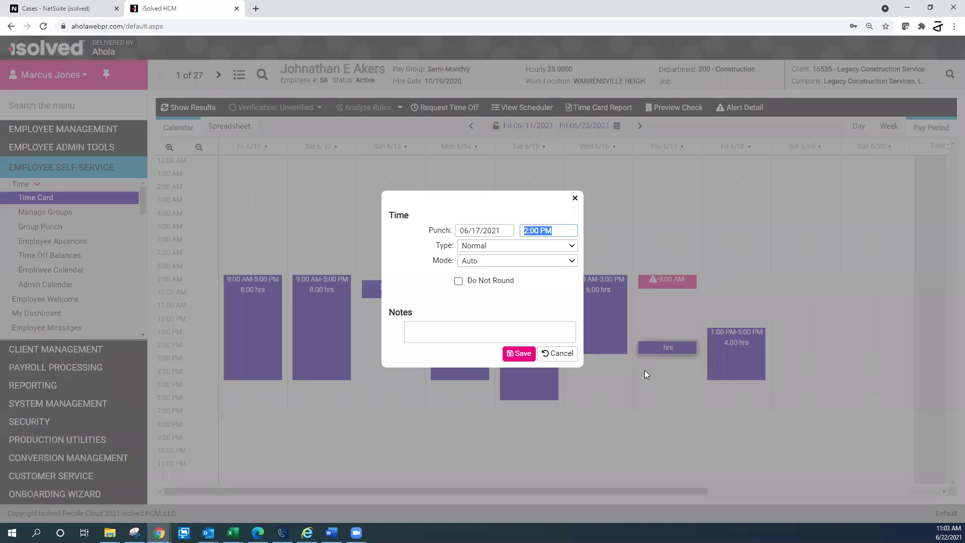
type("444p")
left_click(525, 305)
type("notes here")
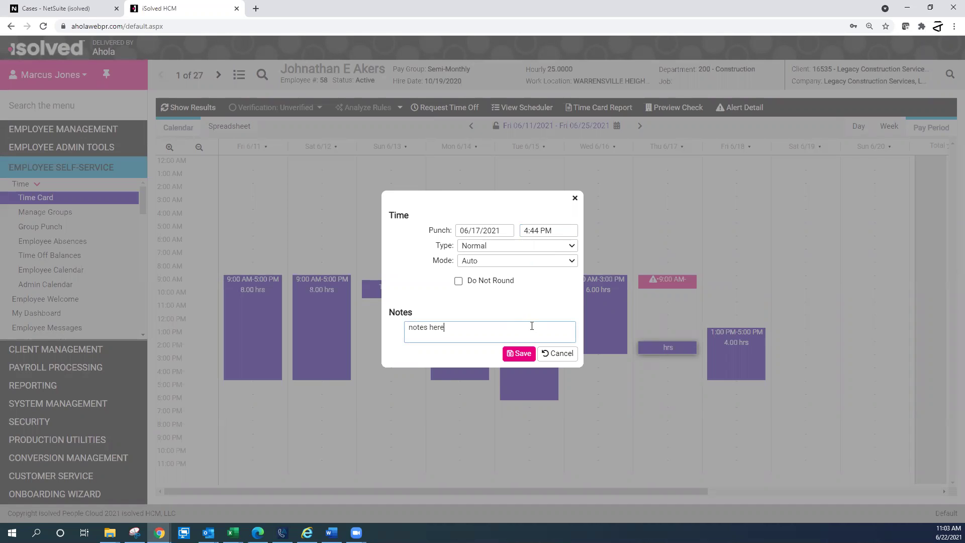
type(" - MJ")
left_click(519, 353)
mouse_move(548, 356)
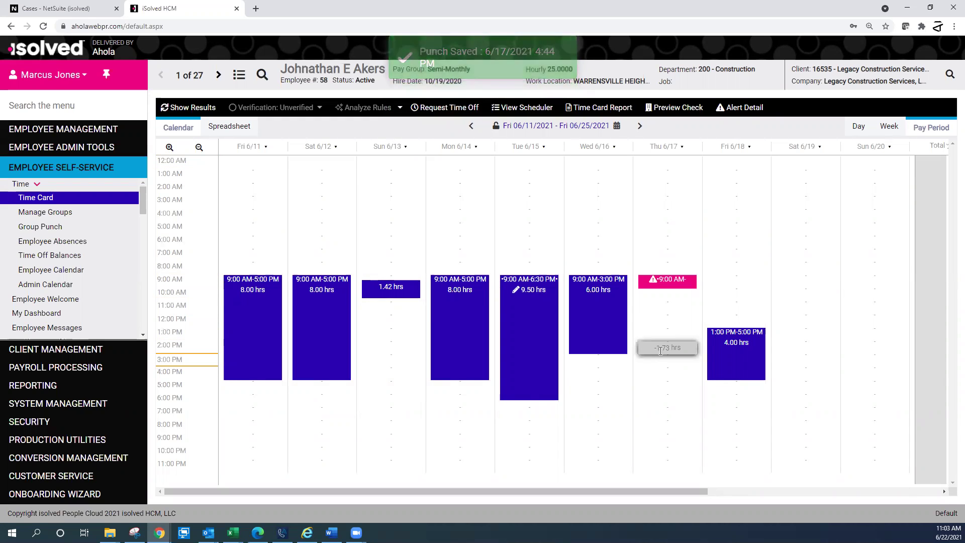
Review Thursday 6/17's punches, then start a new record on Sunday 6/20.
mouse_move(661, 351)
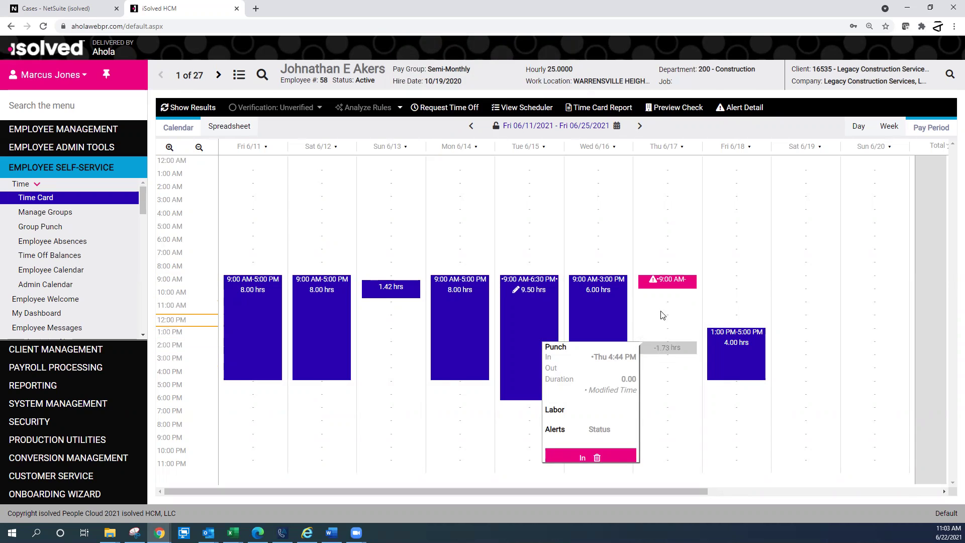
mouse_move(664, 285)
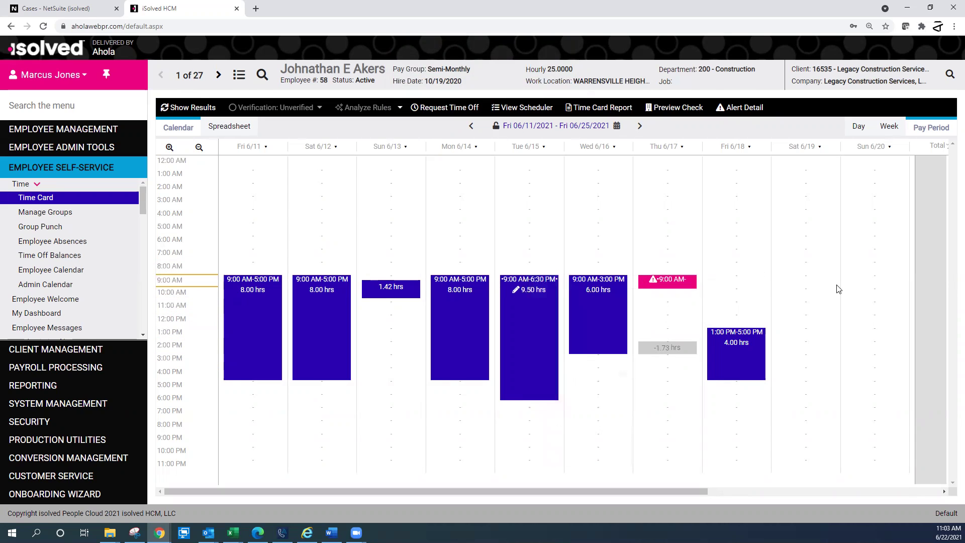
left_click(835, 304)
left_click(888, 298)
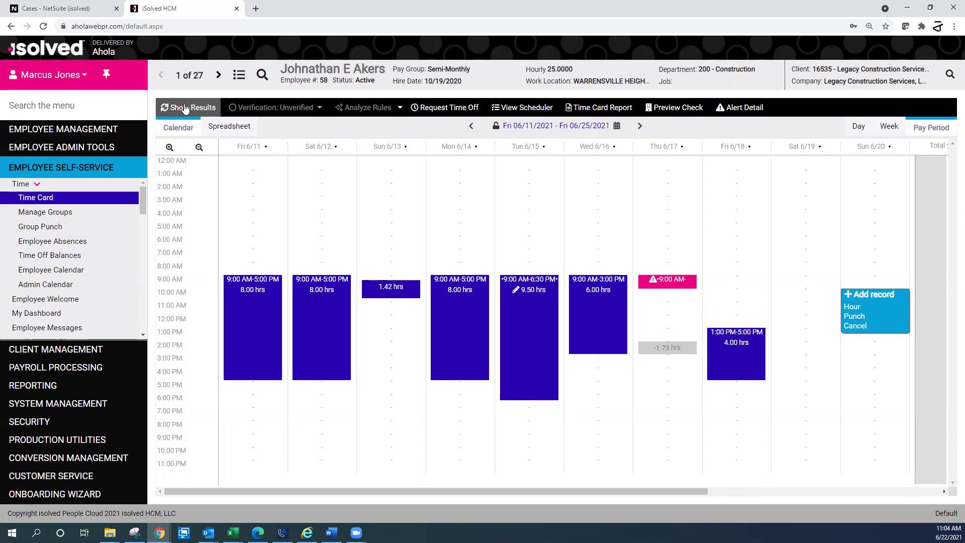
Refresh the time card and scroll back to the pay-period start, showing Thu 6/17 at 7.73 hours.
left_click(185, 109)
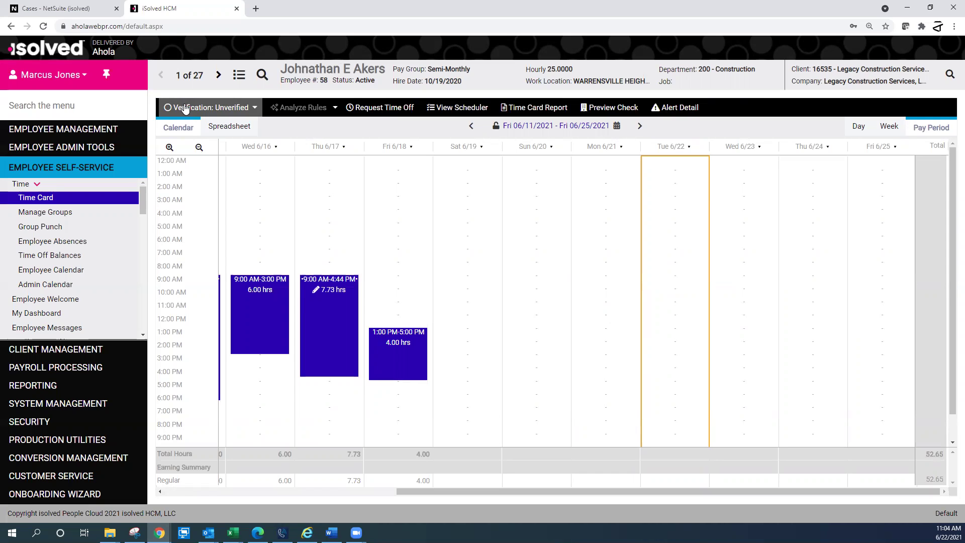
left_click_drag(451, 495, 202, 492)
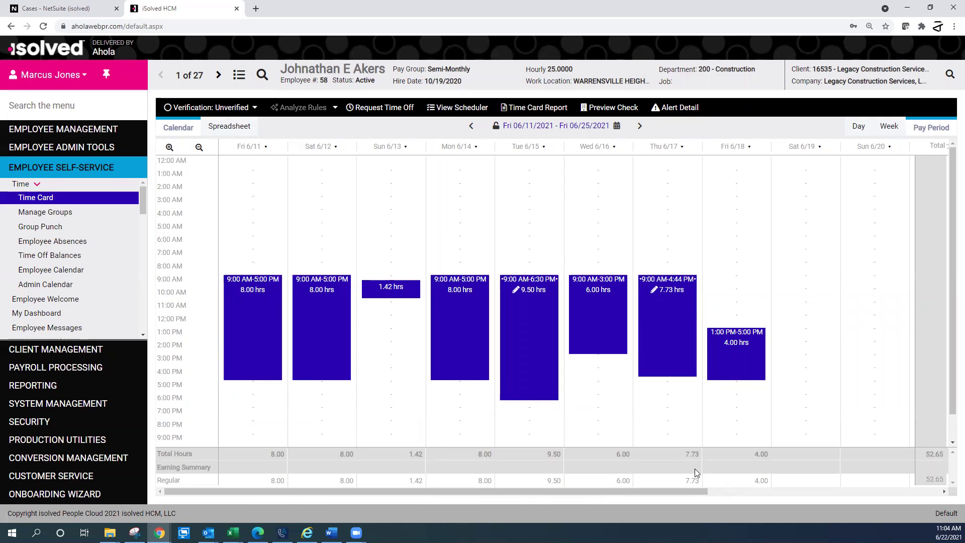
mouse_move(681, 309)
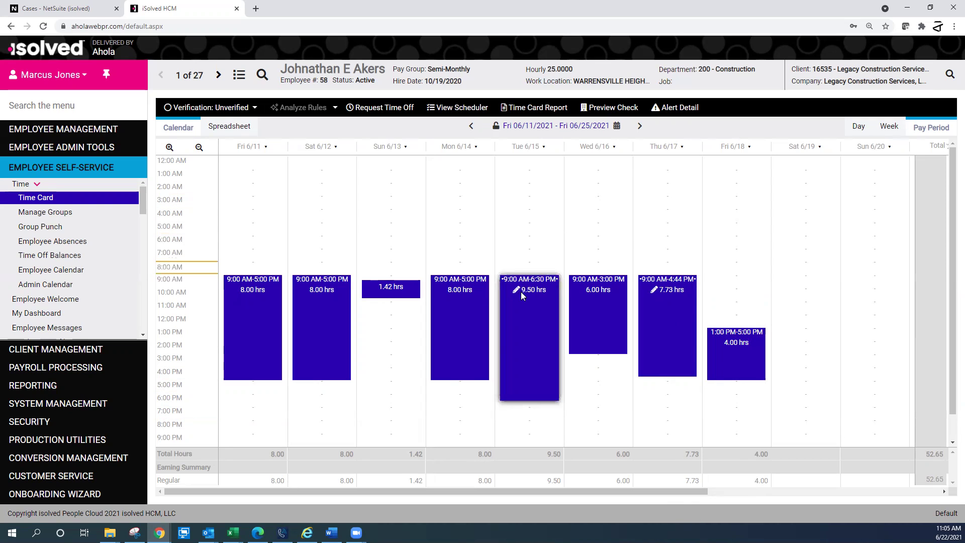
mouse_move(521, 293)
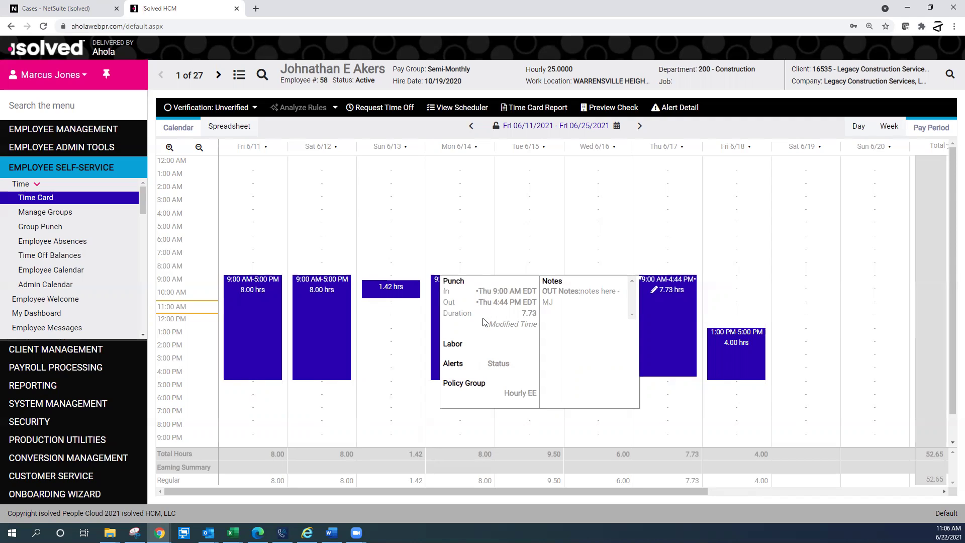
left_click_drag(483, 322, 540, 327)
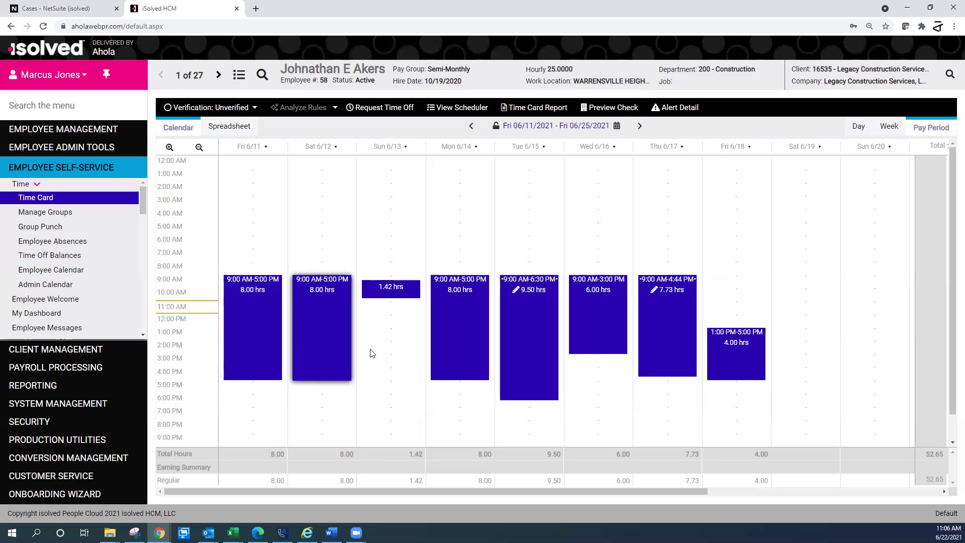
mouse_move(716, 356)
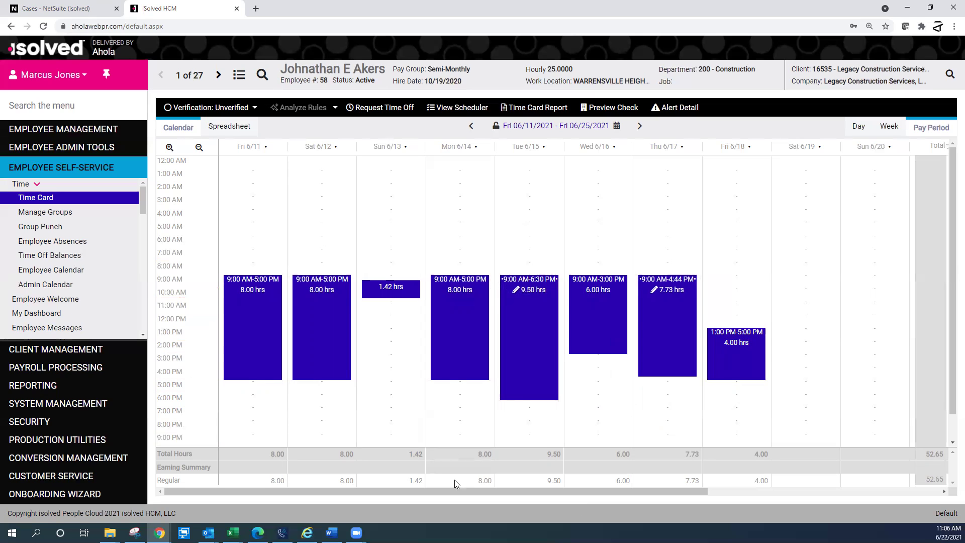
left_click_drag(454, 491, 632, 495)
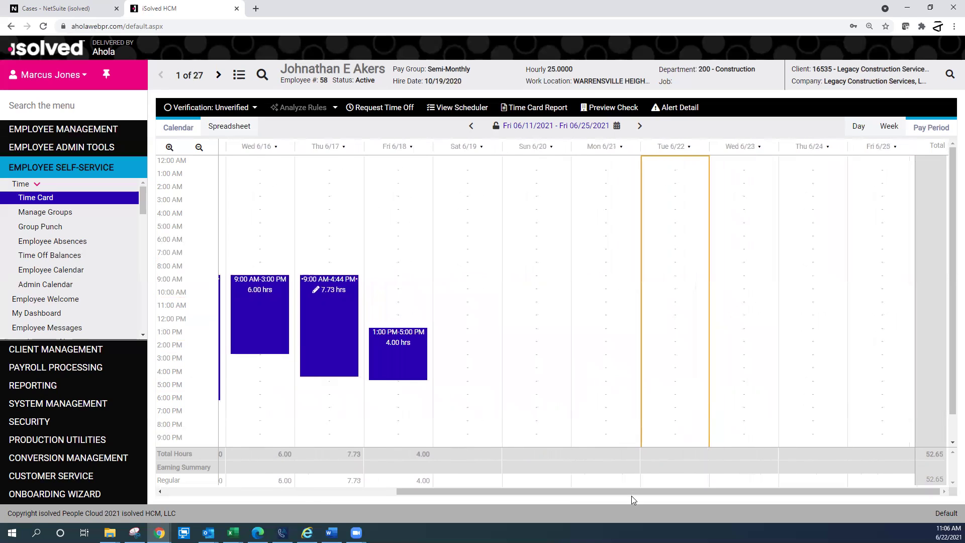
Add a new Hours record on Tue 6/22 at 10:00 AM.
left_click(665, 294)
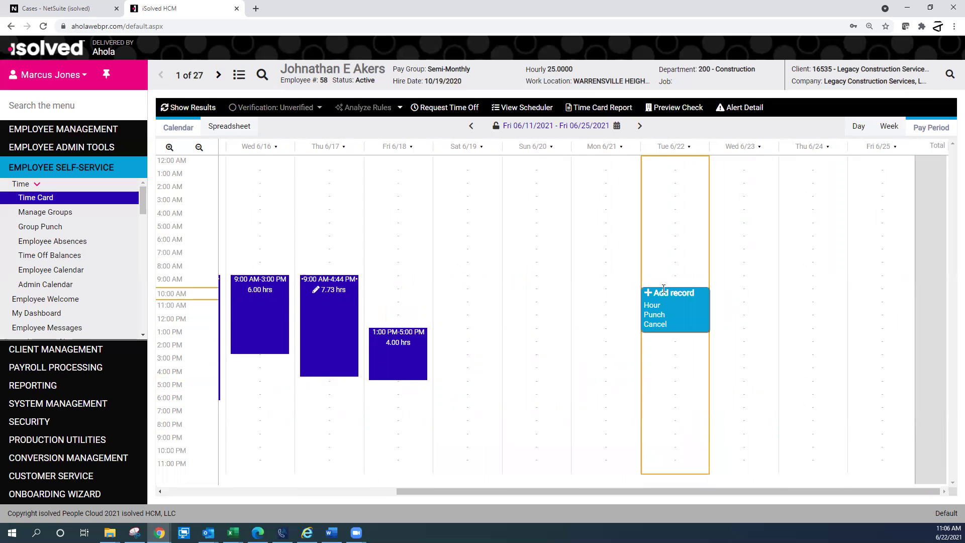
left_click(652, 306)
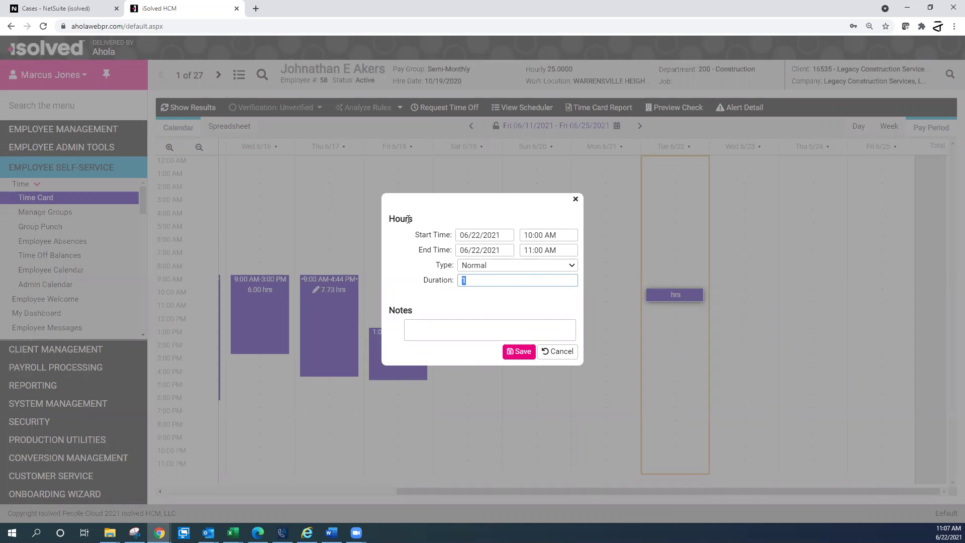
Set the 6/22 hours entry to start at 6:30 AM and end at 4:43 PM.
left_click_drag(555, 233, 524, 233)
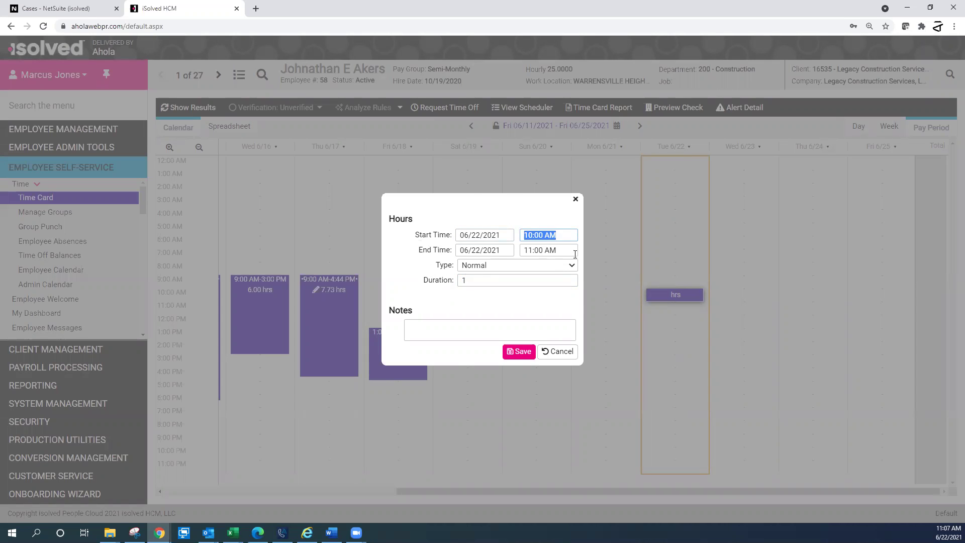
type("630a")
key("Tab")
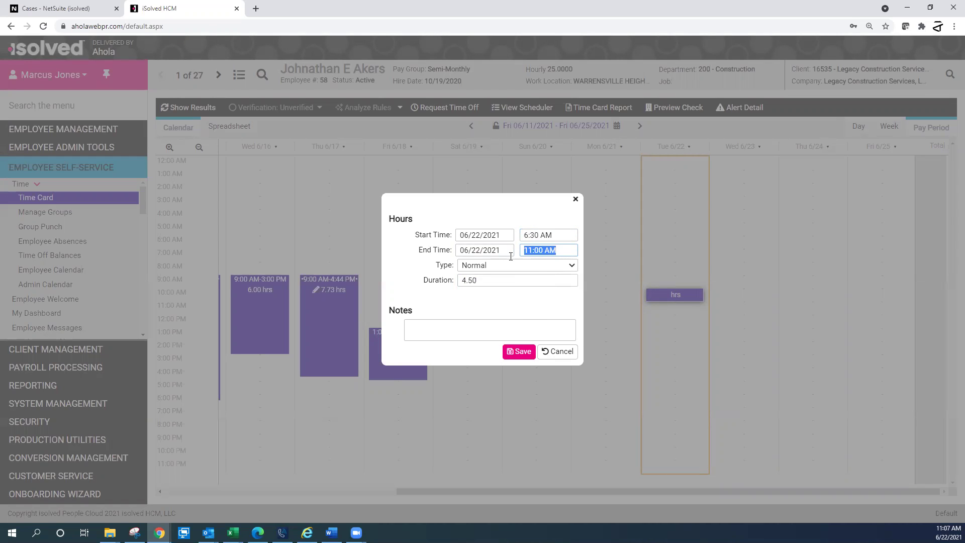
type("443p")
left_click(415, 282)
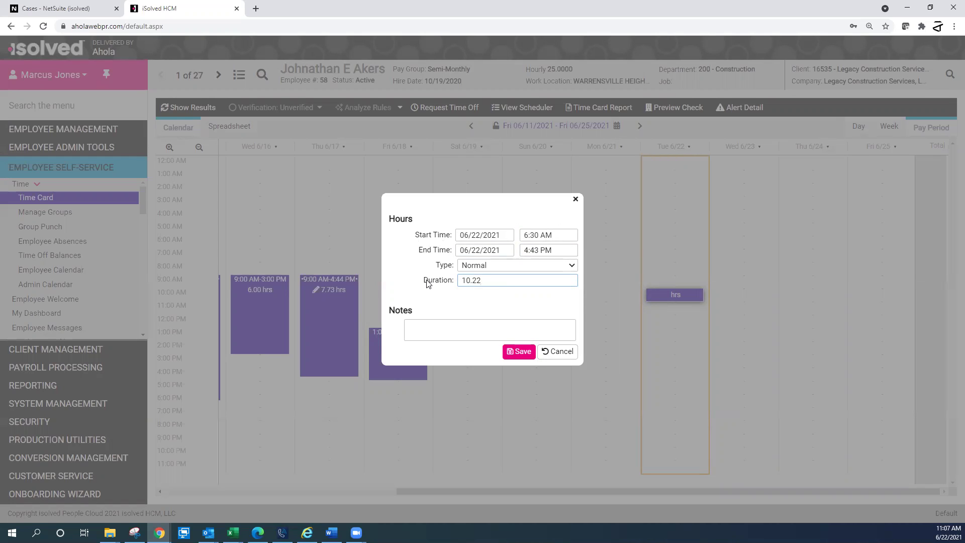
left_click_drag(486, 281, 431, 282)
type("6.75")
left_click(416, 263)
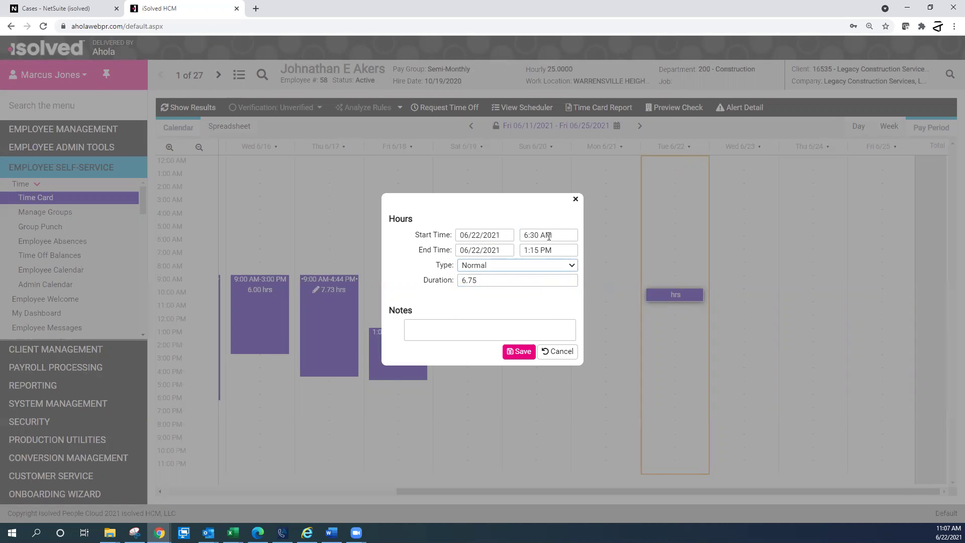
triple_click(549, 252)
type("443")
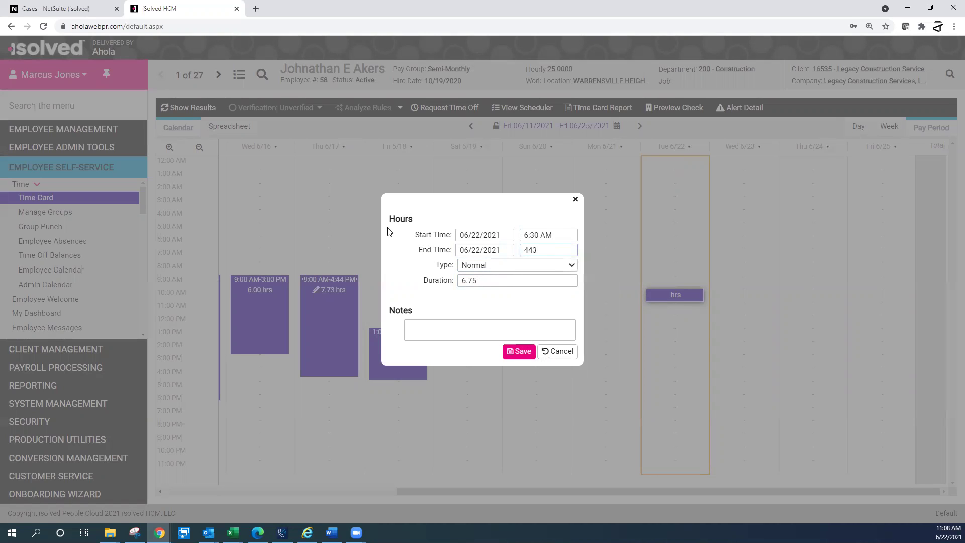
type("p")
key("Tab")
Add the note 'additional notes can be added for punches and hours.' with initials, and save the entry.
left_click(500, 327)
type("additional notes can bee")
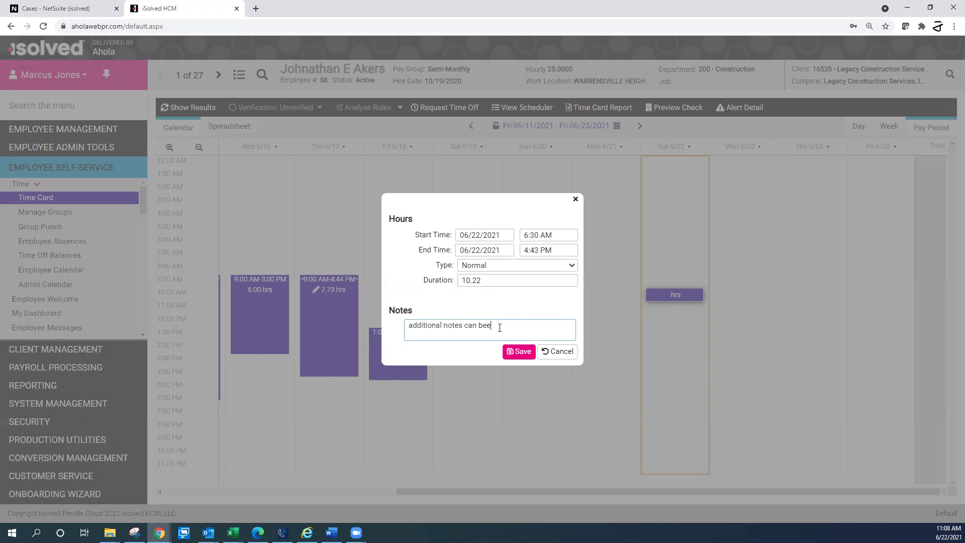
type("aded fro a")
key("BackSpace")
key("BackSpace")
key("BackSpace")
key("BackSpace")
key("BackSpace")
key("BackSpace")
type("ded fr")
key("BackSpace")
type("or punches and hours. MJ")
left_click(509, 354)
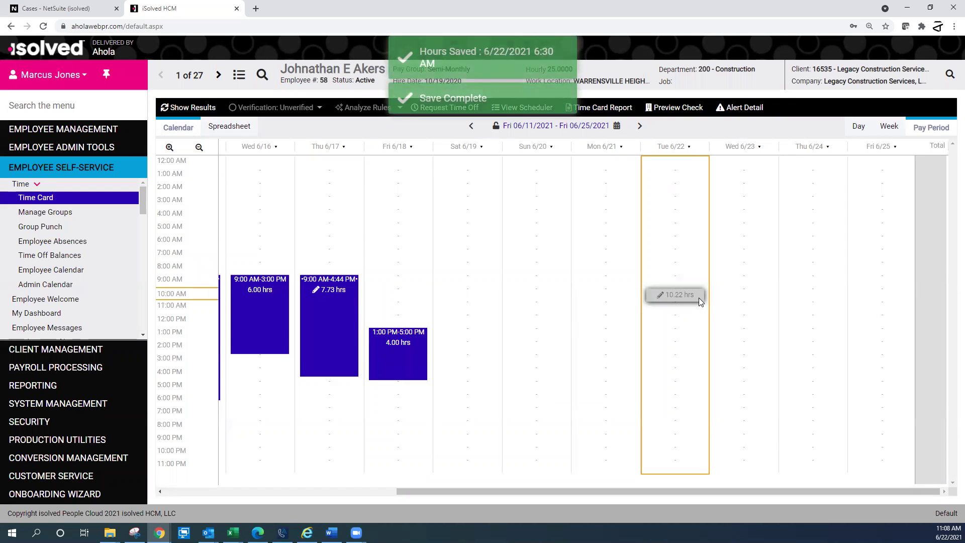
mouse_move(699, 298)
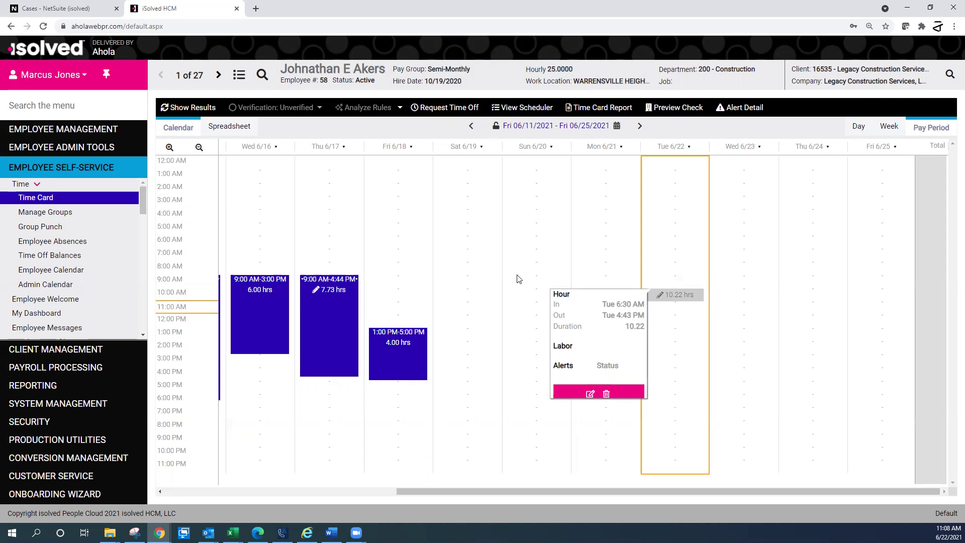
left_click(186, 108)
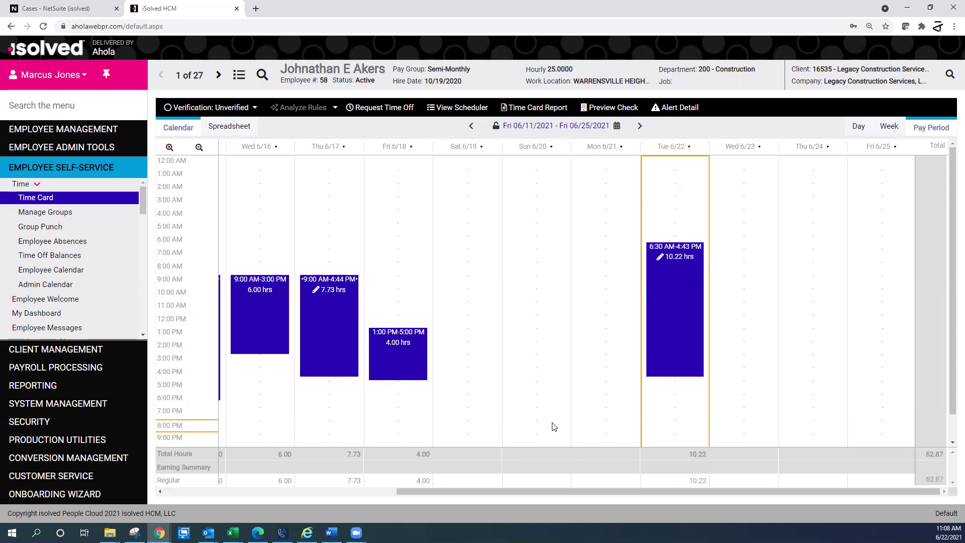
mouse_move(681, 321)
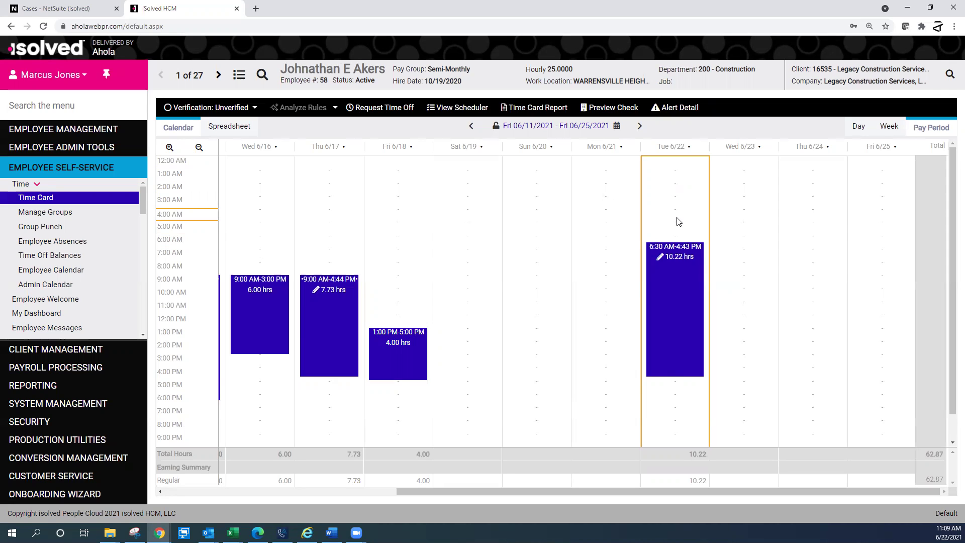
scroll(682, 432, "down", 1)
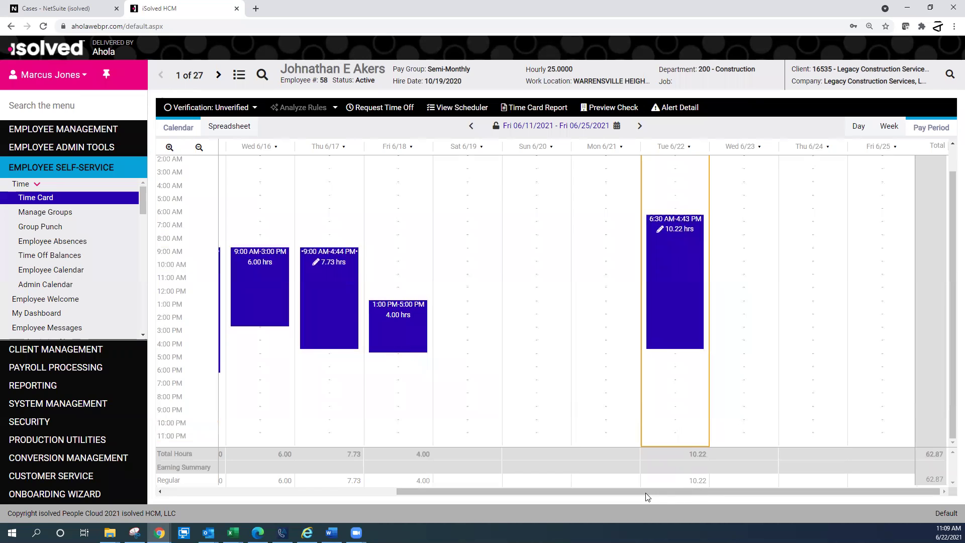
left_click_drag(642, 496, 364, 498)
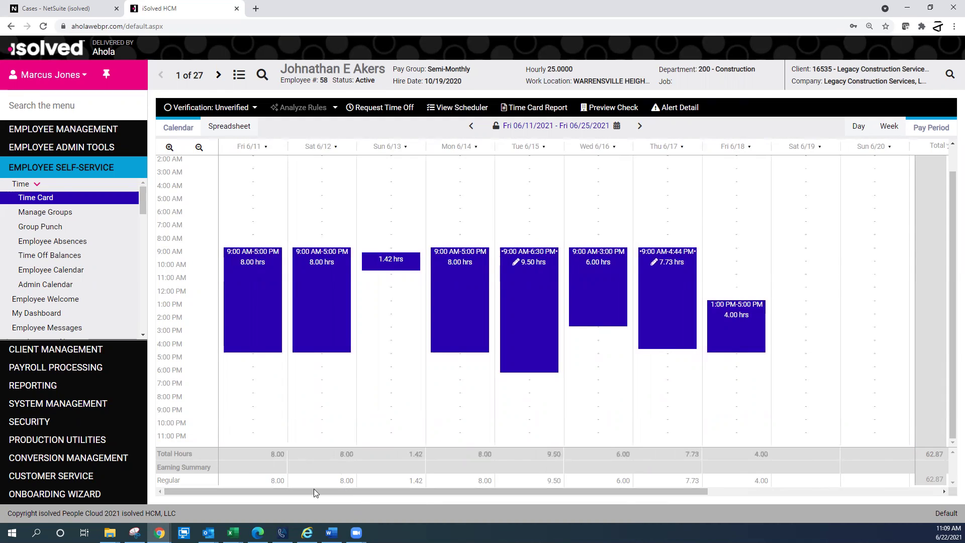
Search the menu for 'permission' and open Time Card Permission Rules.
left_click(107, 101)
type("permission")
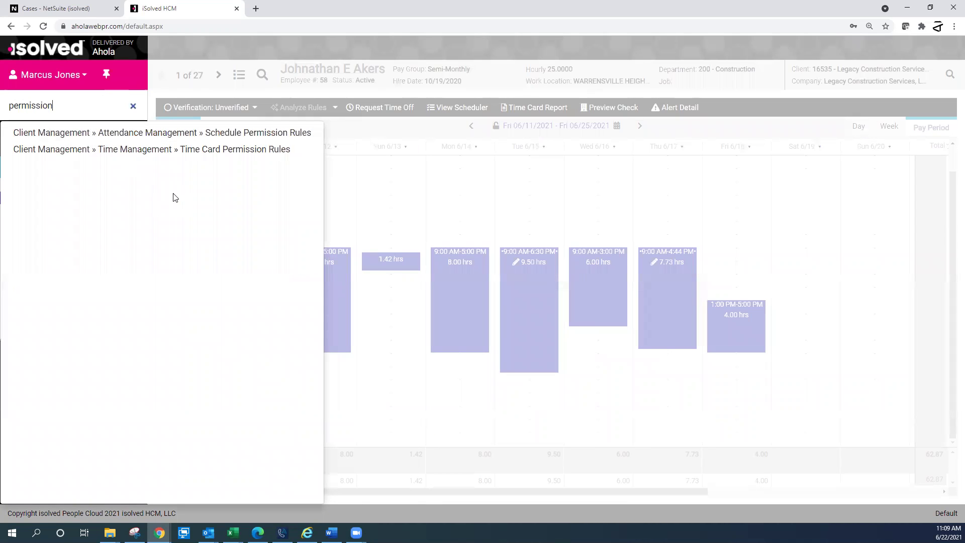
left_click(192, 152)
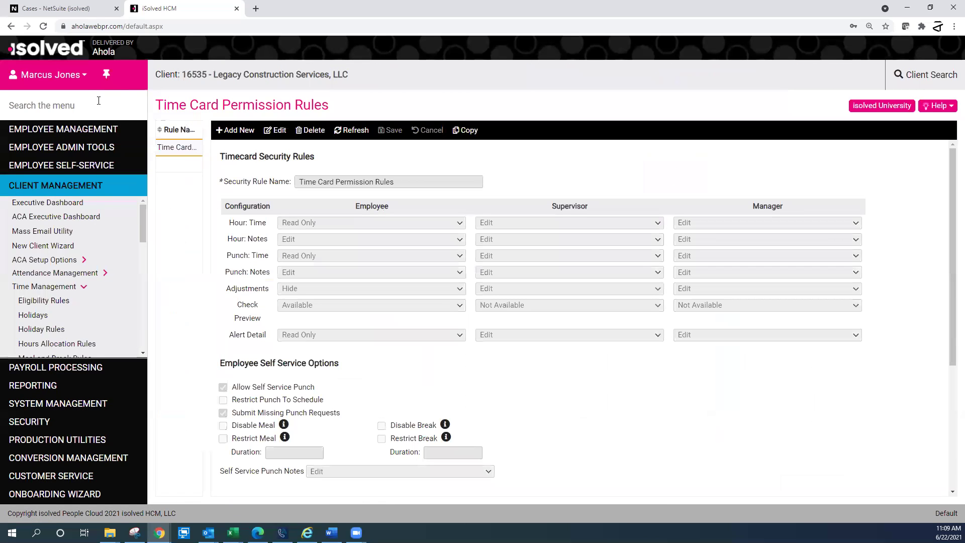
Search the menu for 'pol' and open Time Management » Policy Groups.
left_click(99, 100)
type("pol")
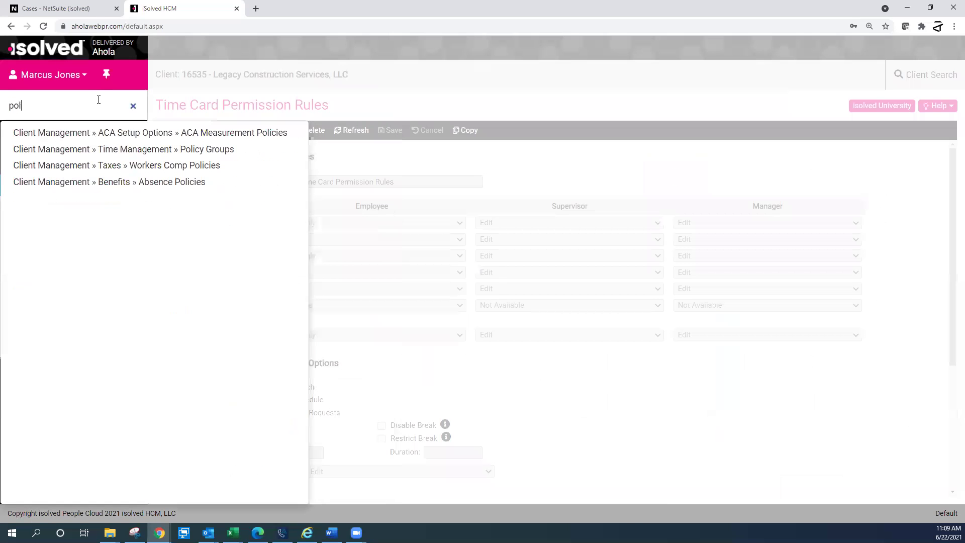
left_click(121, 149)
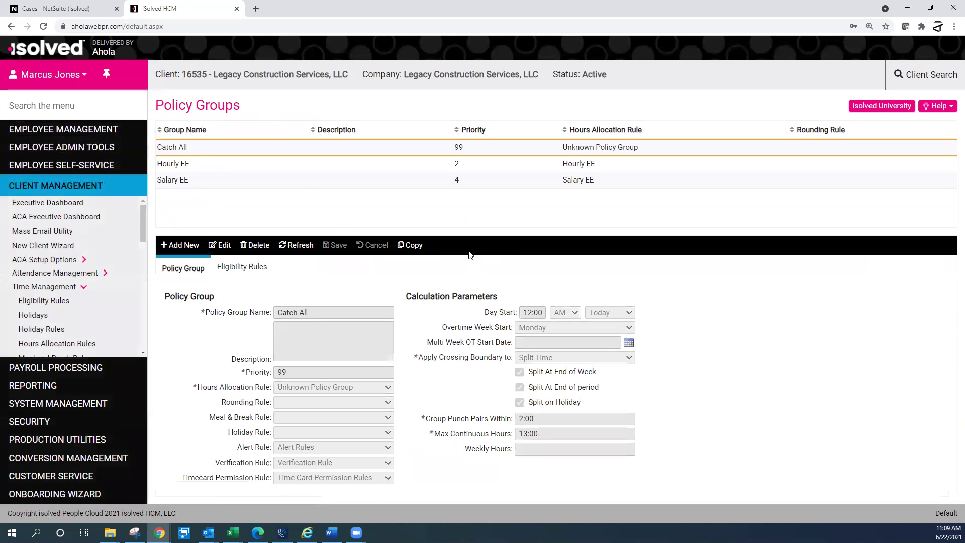
Set the Hourly EE policy group's overtime week start to Friday and save it.
left_click(196, 168)
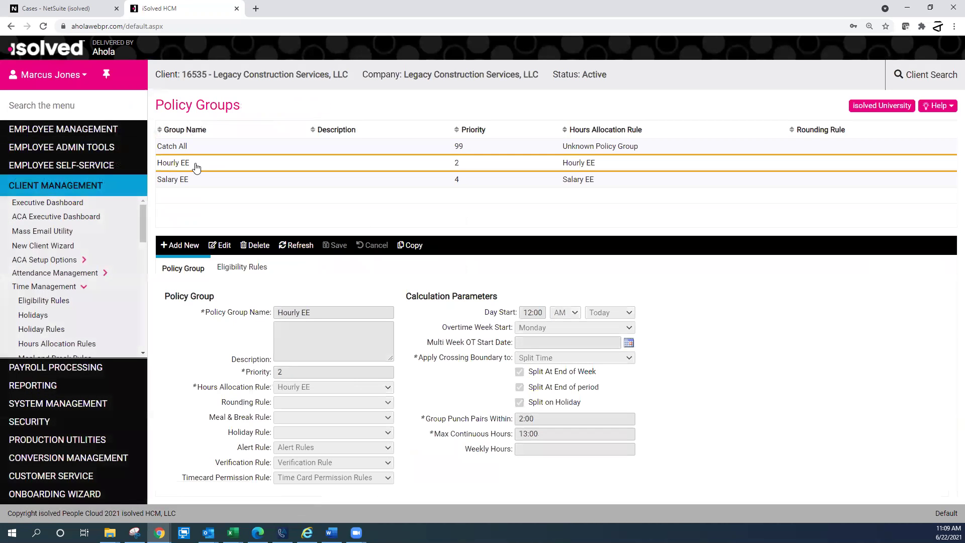
left_click(205, 184)
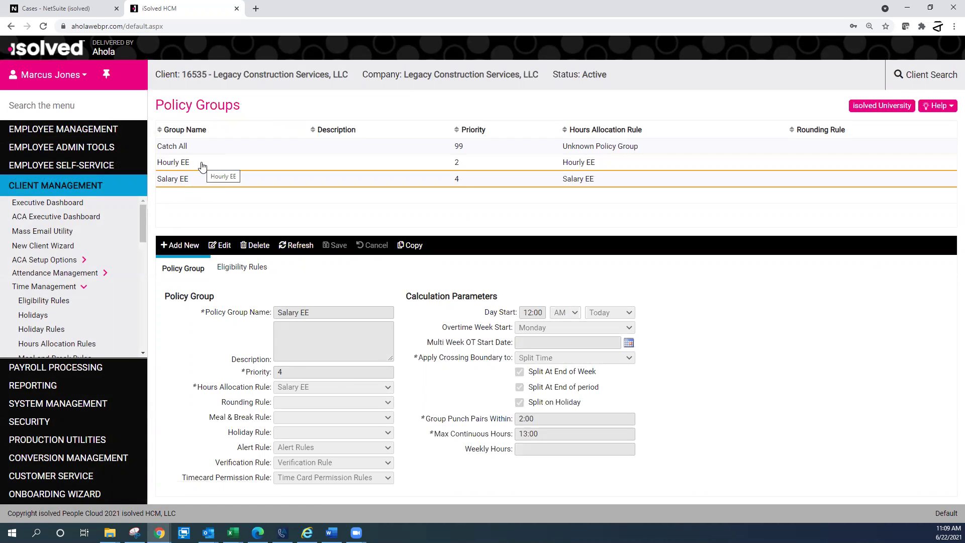
left_click(202, 166)
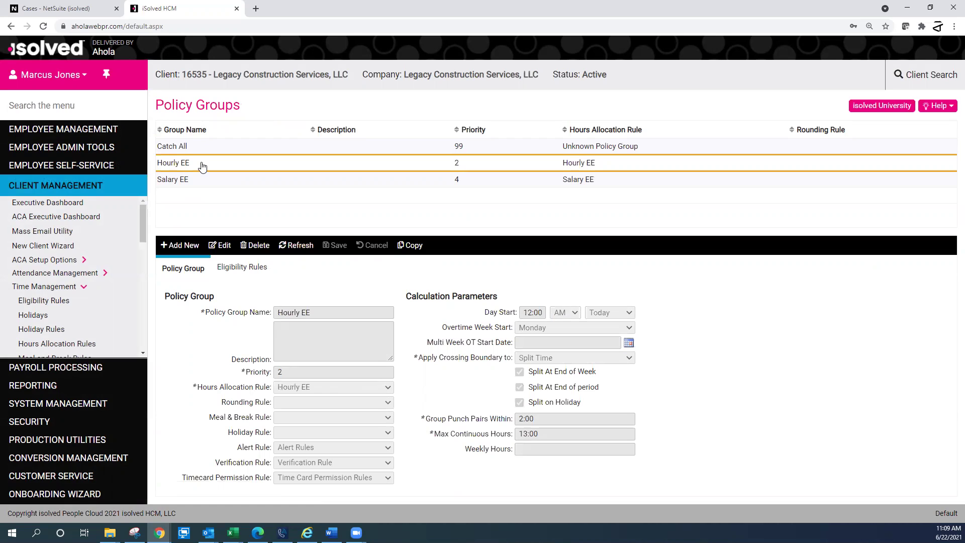
left_click(221, 244)
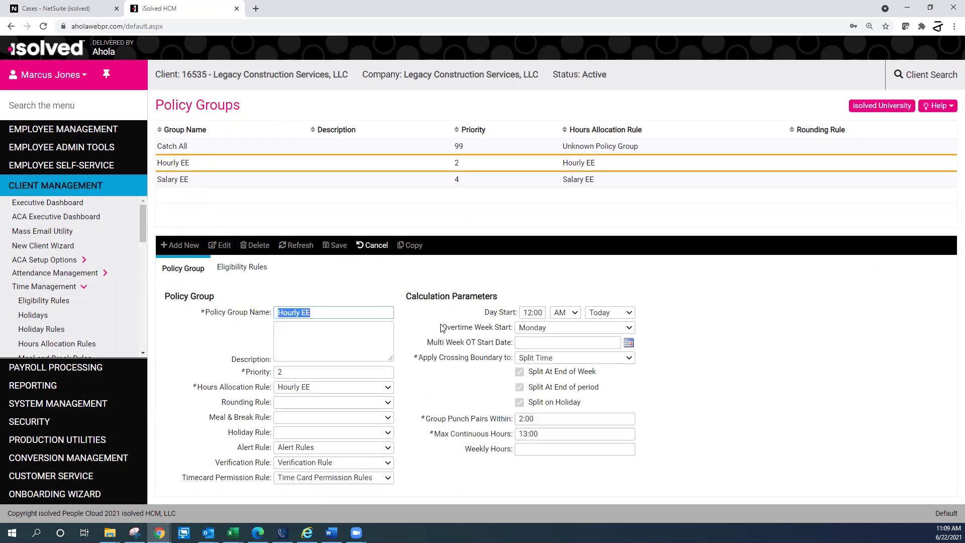
left_click(532, 330)
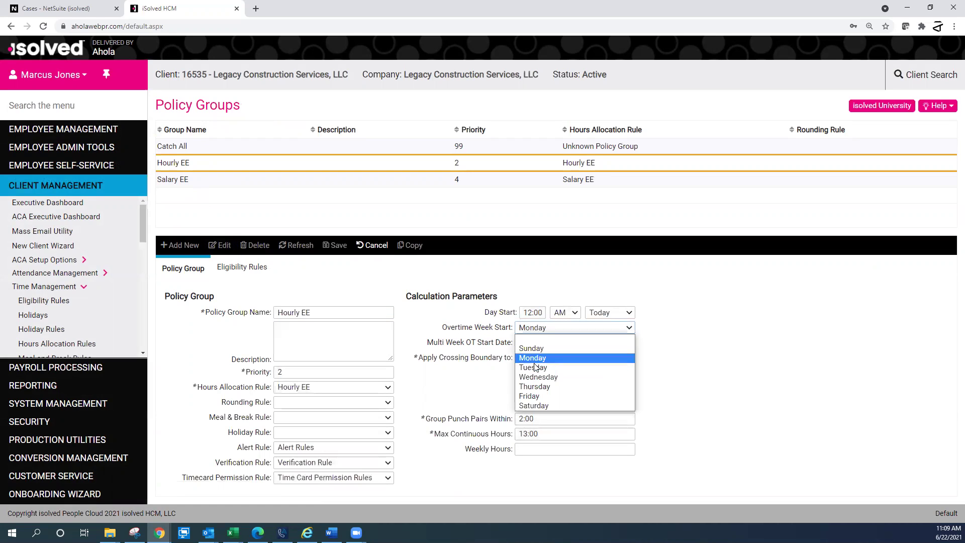
left_click(544, 397)
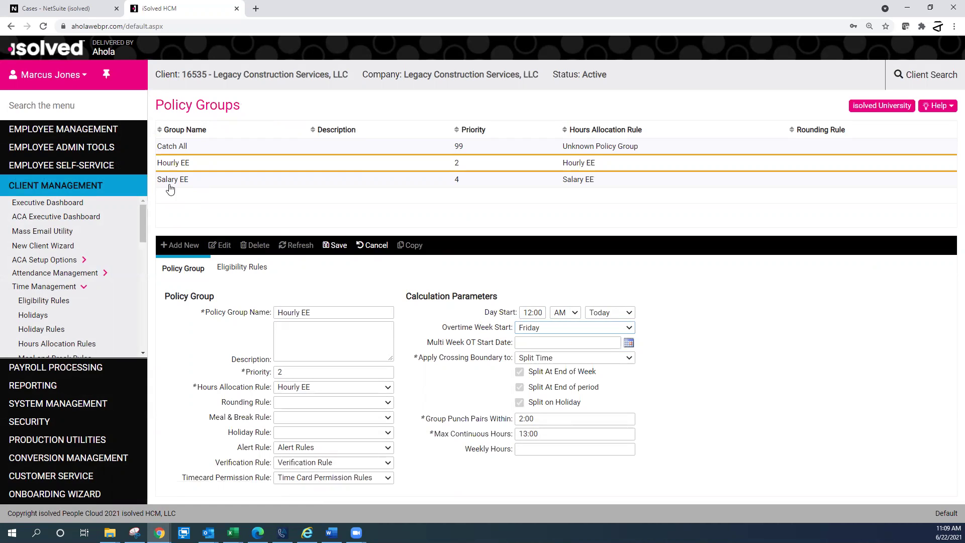
left_click(335, 246)
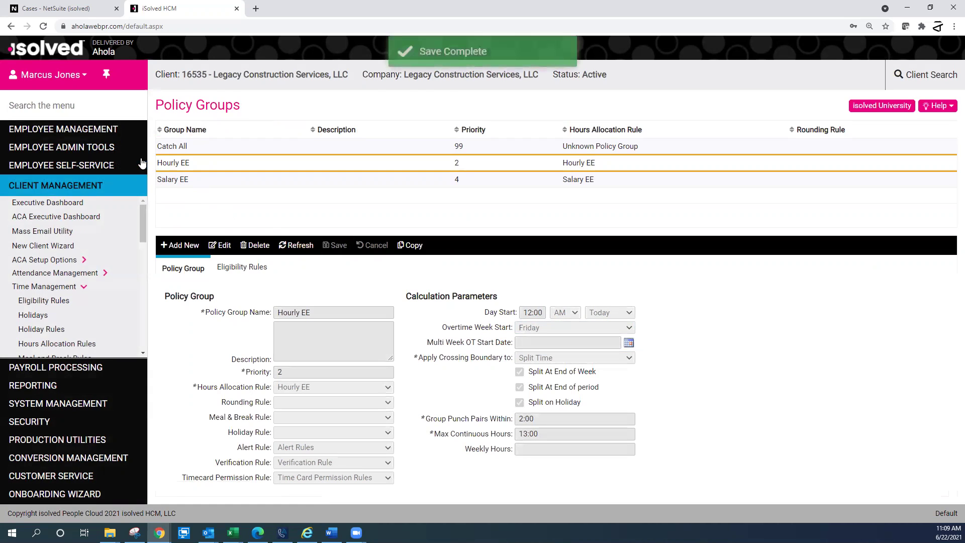
Change Salary EE's overtime week start to Friday, then cancel without saving.
left_click(174, 179)
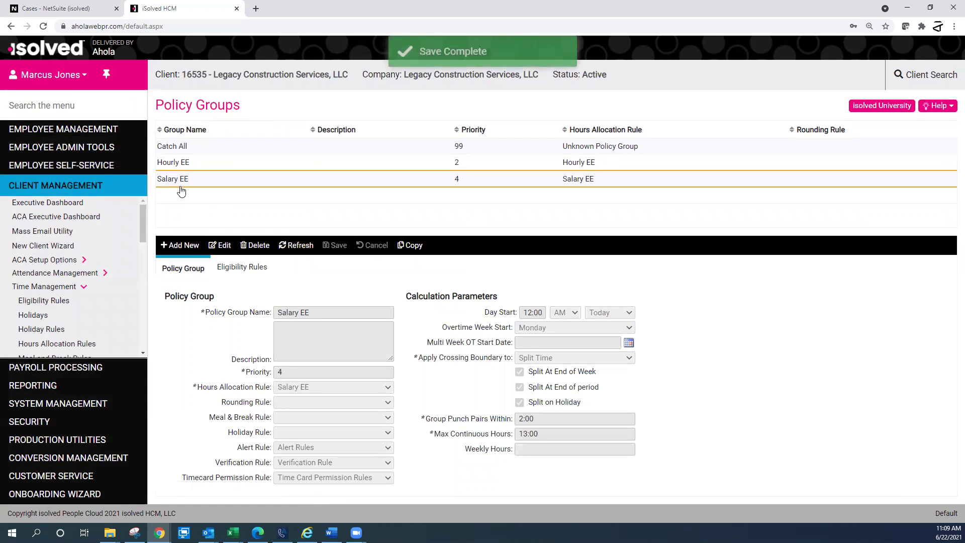
left_click(222, 246)
left_click(573, 328)
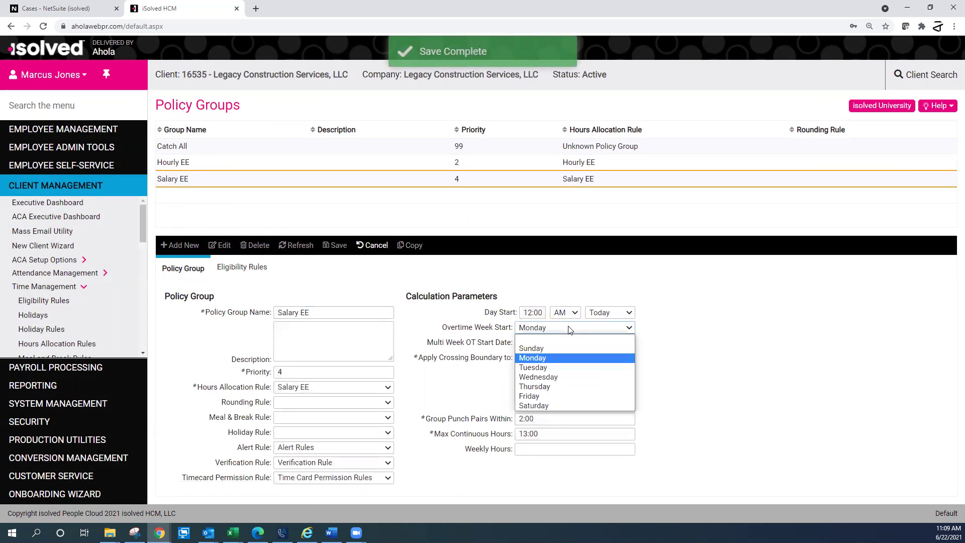
left_click(548, 396)
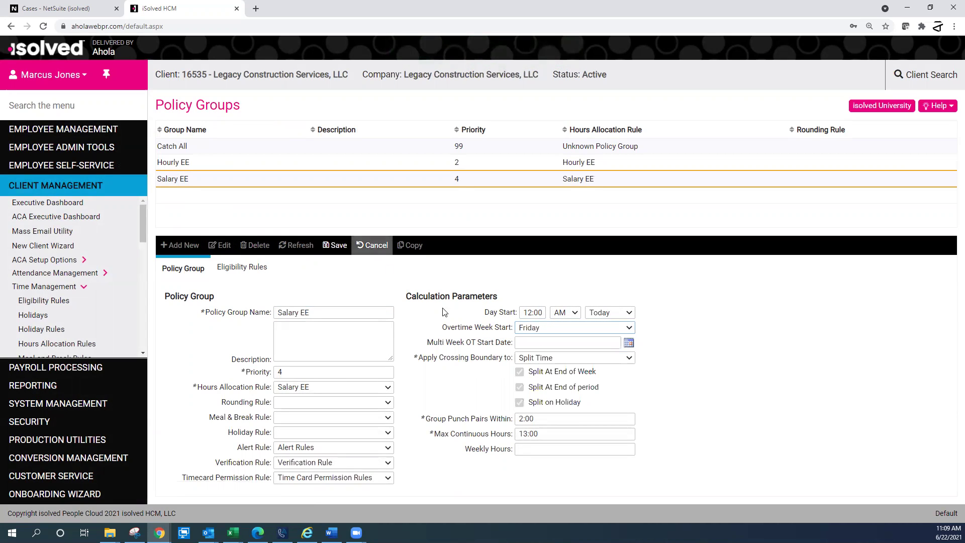
left_click(532, 330)
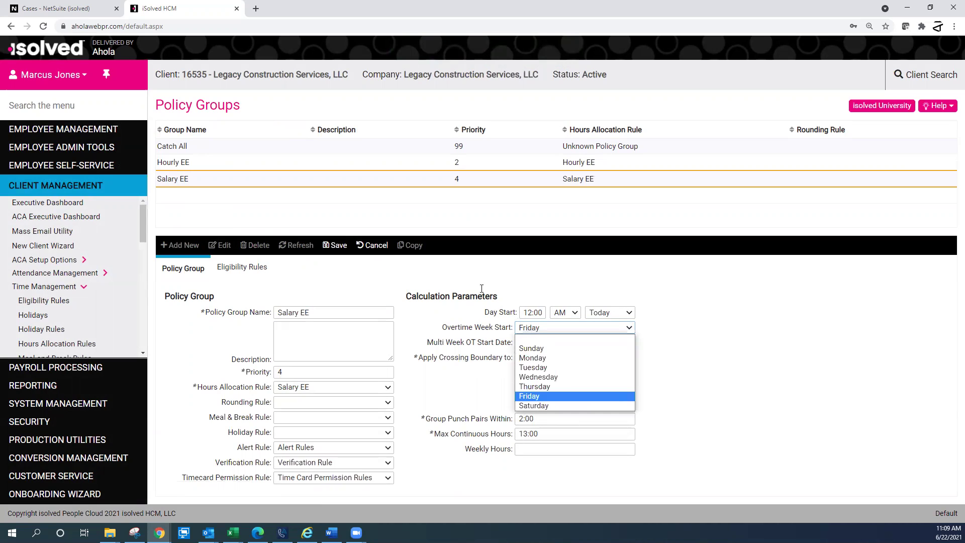
left_click(372, 246)
Set Hourly EE's overtime week start back to Monday and save the group.
left_click(210, 163)
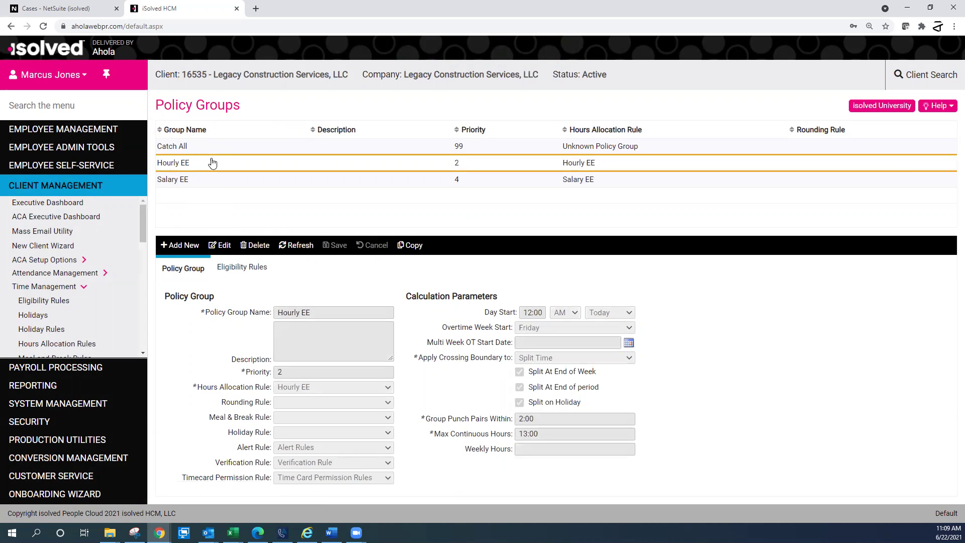
left_click(220, 246)
left_click(537, 330)
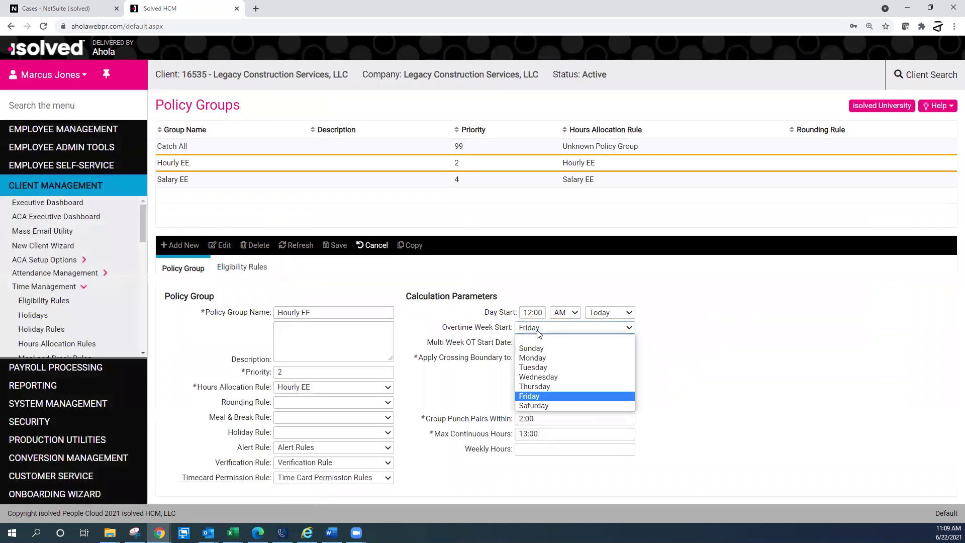
left_click(535, 327)
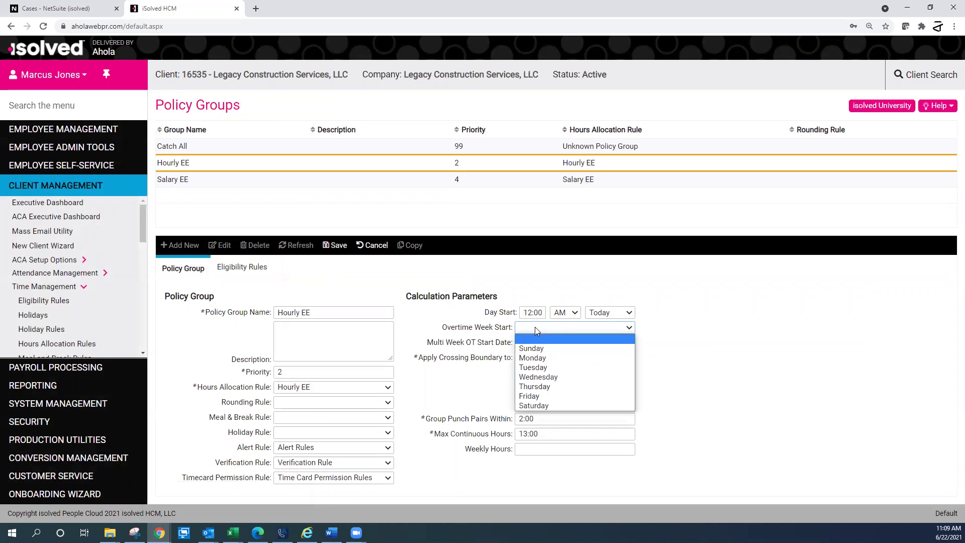
left_click(545, 359)
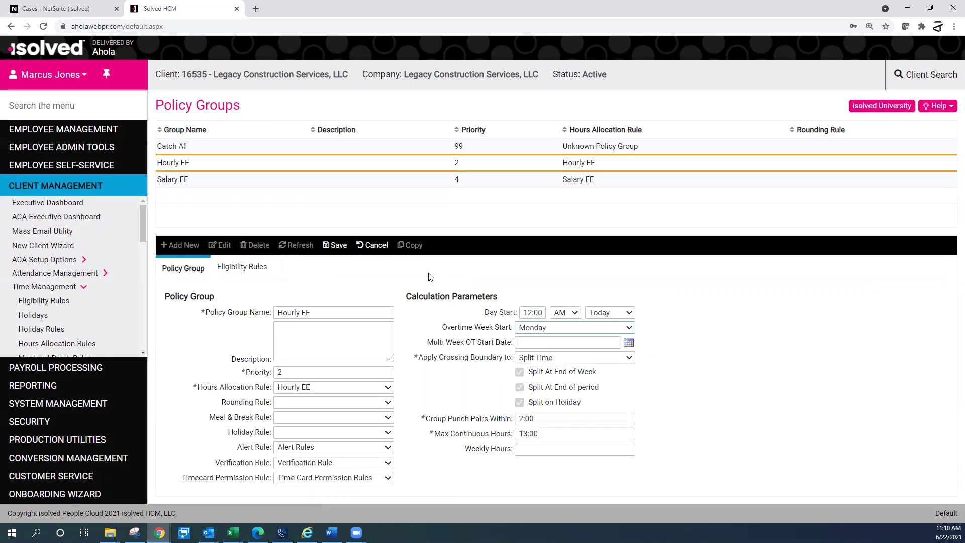
left_click(335, 245)
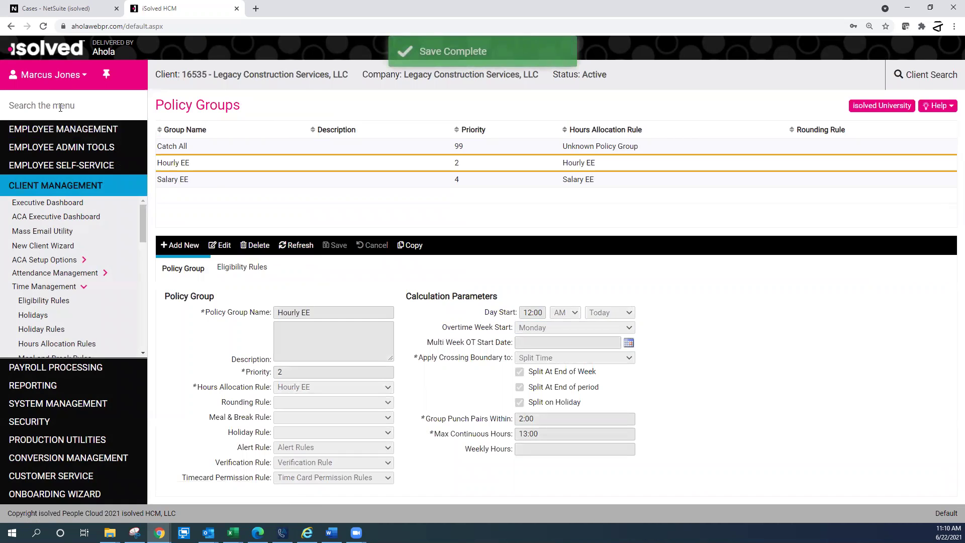
left_click(60, 105)
Search the menu for 'hours', open Hours Allocation Rules, and compare the Hourly EE and Salary EE rule sets.
type("hours")
left_click(101, 132)
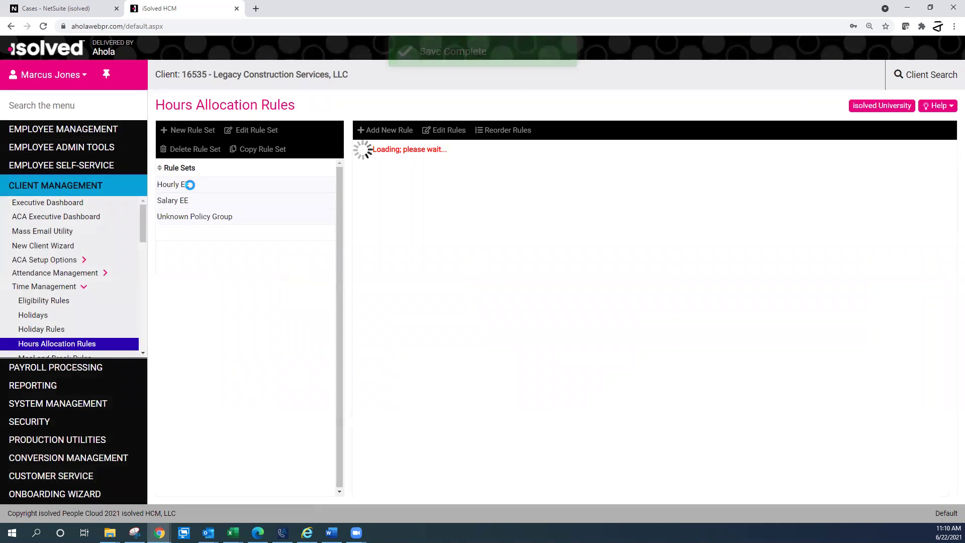
double_click(189, 185)
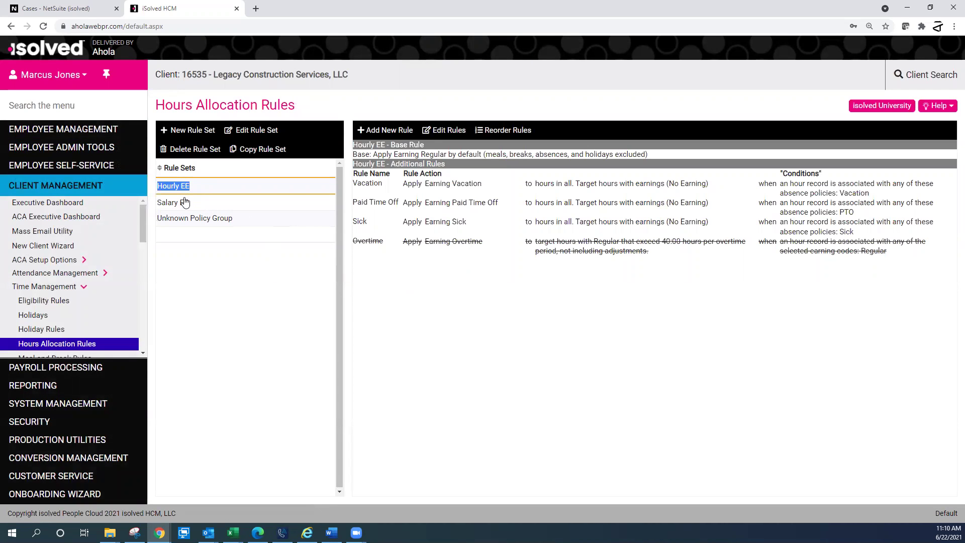
left_click(186, 201)
left_click(185, 186)
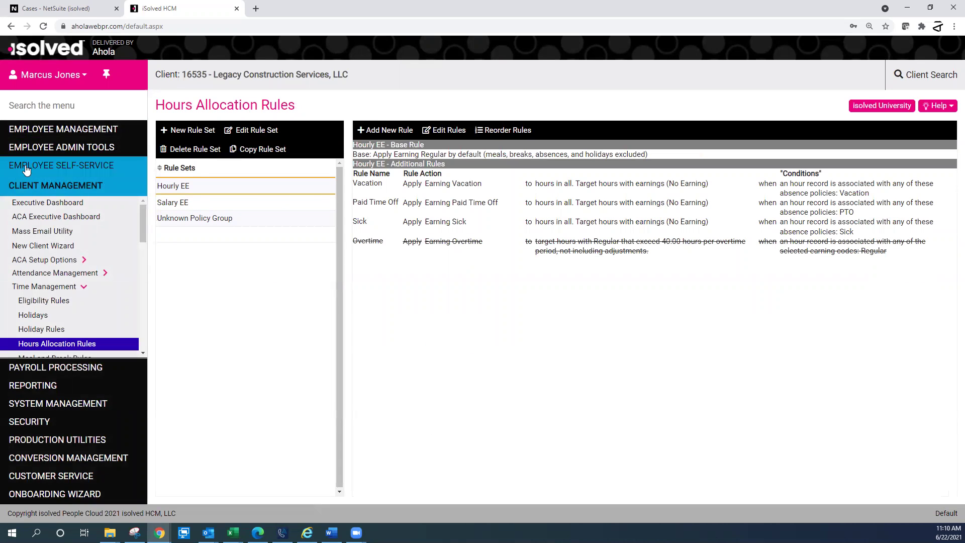
left_click(48, 170)
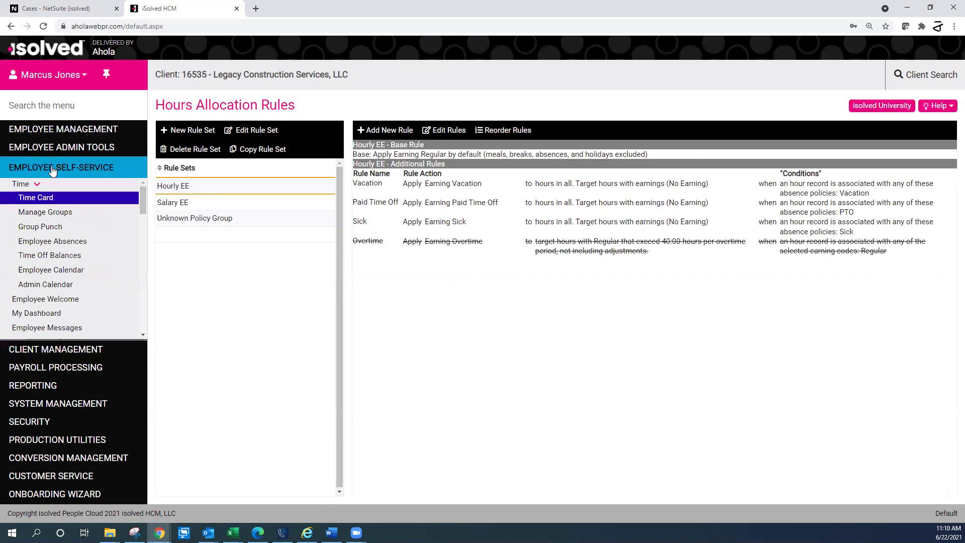
Open the employee's Time Card and scroll through the 06/11–06/25/2021 pay-period days.
left_click(44, 199)
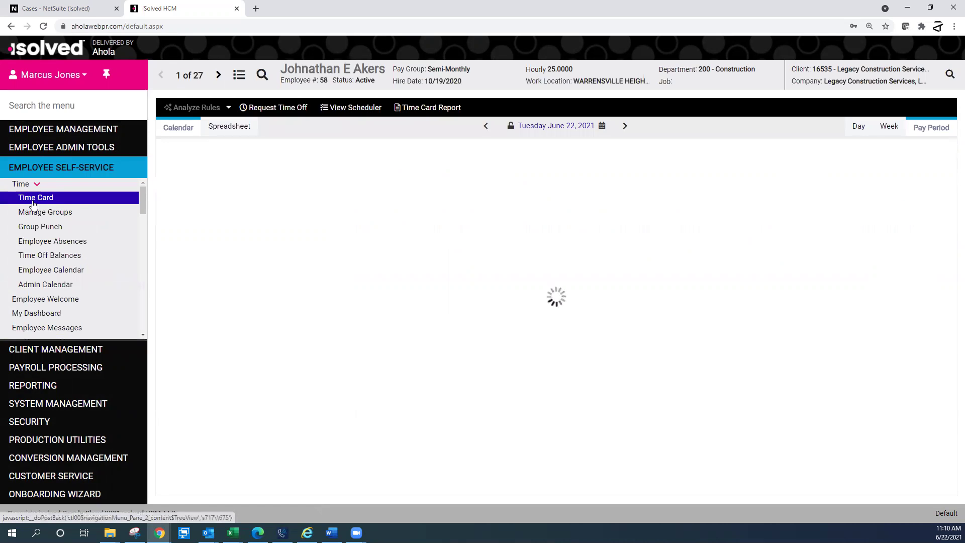
left_click_drag(522, 484, 281, 482)
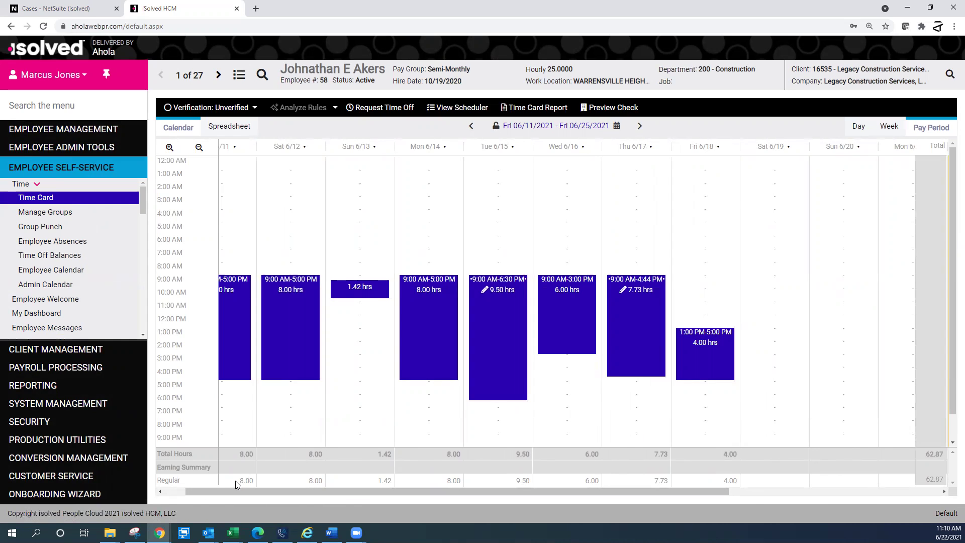
left_click_drag(209, 490, 188, 487)
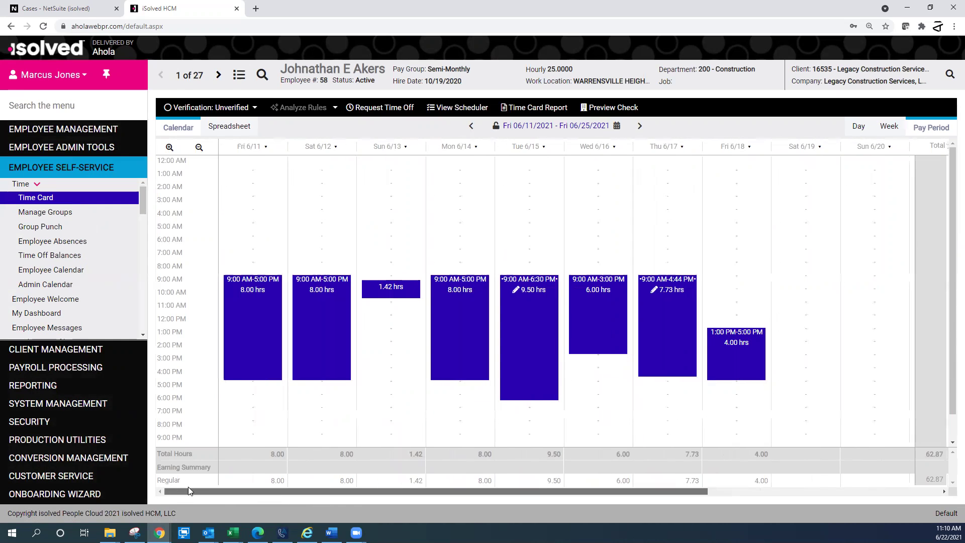
left_click_drag(328, 496, 213, 508)
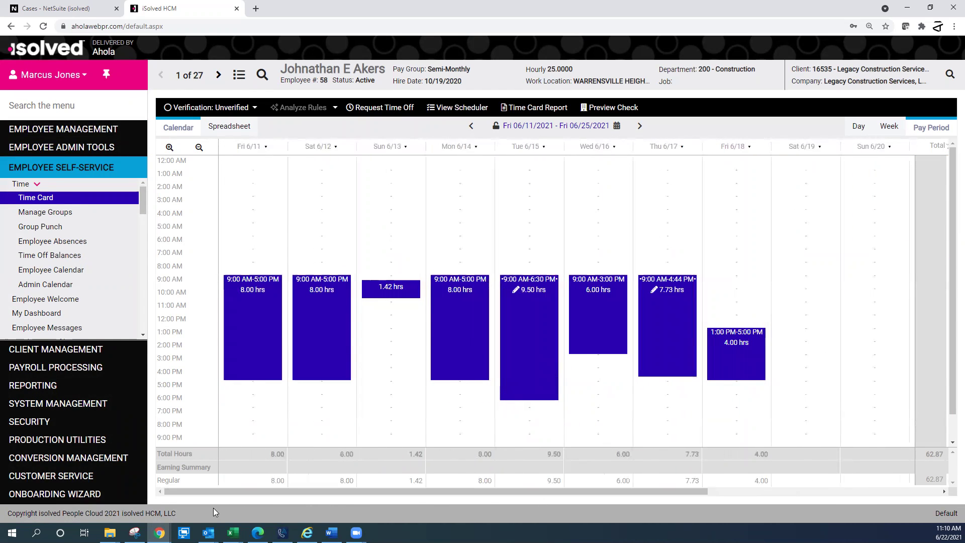
mouse_move(284, 488)
left_mouse_down()
mouse_move(518, 491)
mouse_move(285, 491)
left_mouse_up()
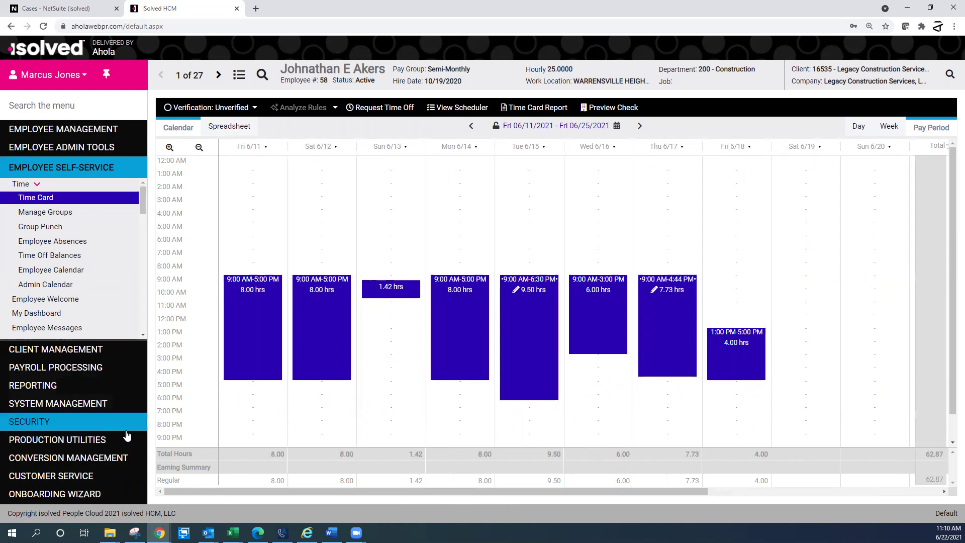
left_click_drag(222, 492, 330, 505)
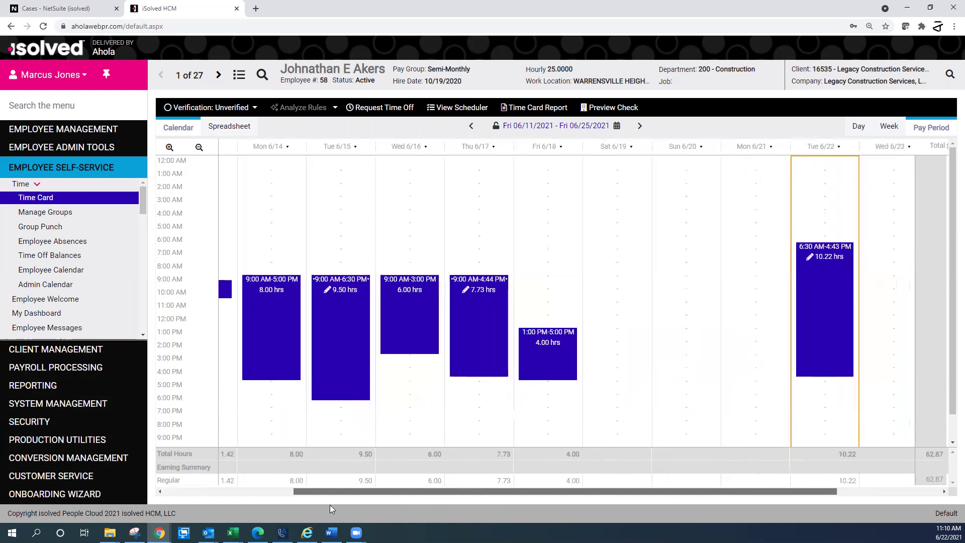
left_click_drag(330, 505, 210, 514)
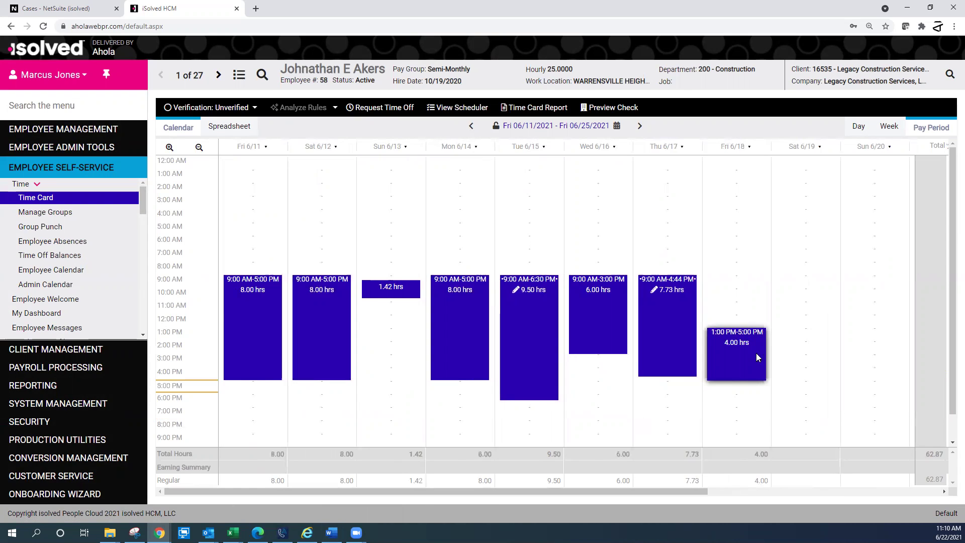
left_click(795, 293)
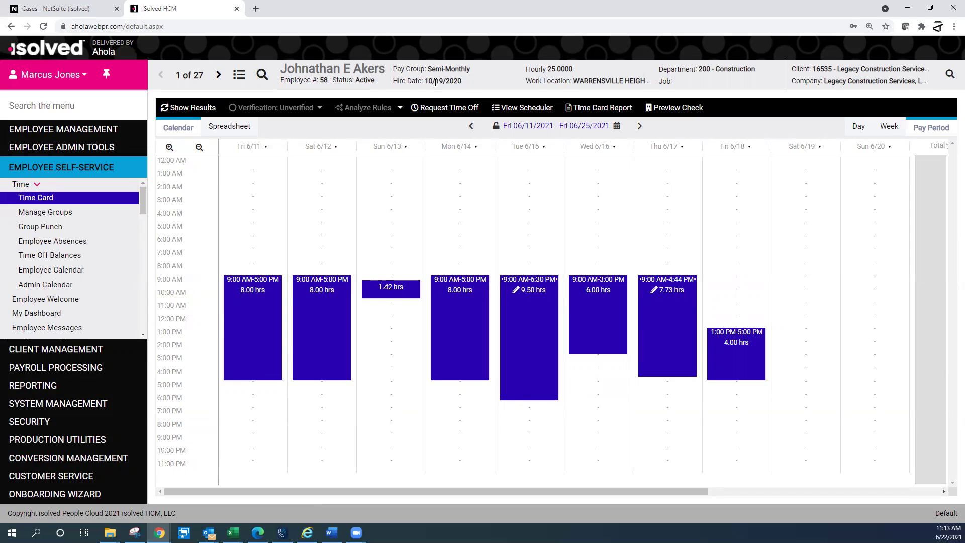
Refresh the calendar, then start a time-off request and list its PTO and Vacation absence policies.
left_click(212, 109)
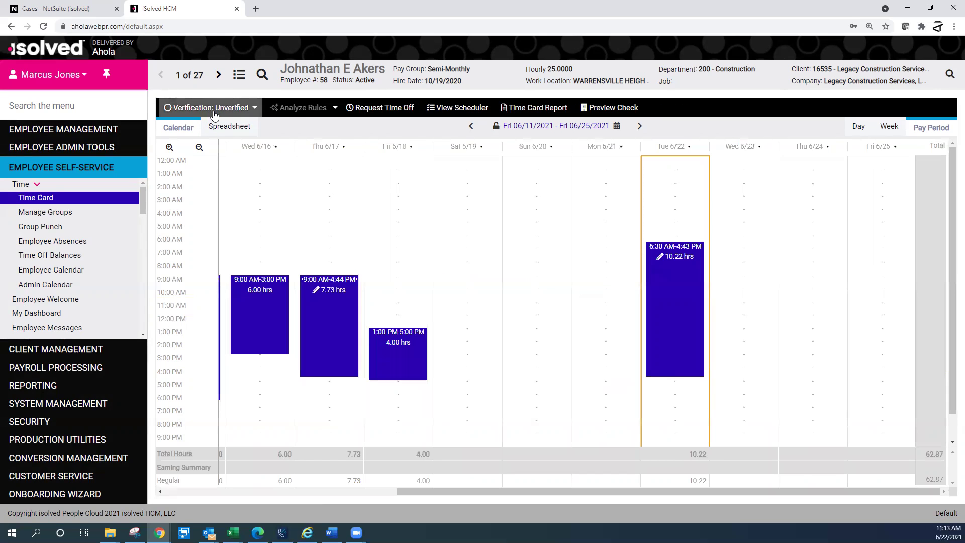
left_click_drag(455, 490, 219, 518)
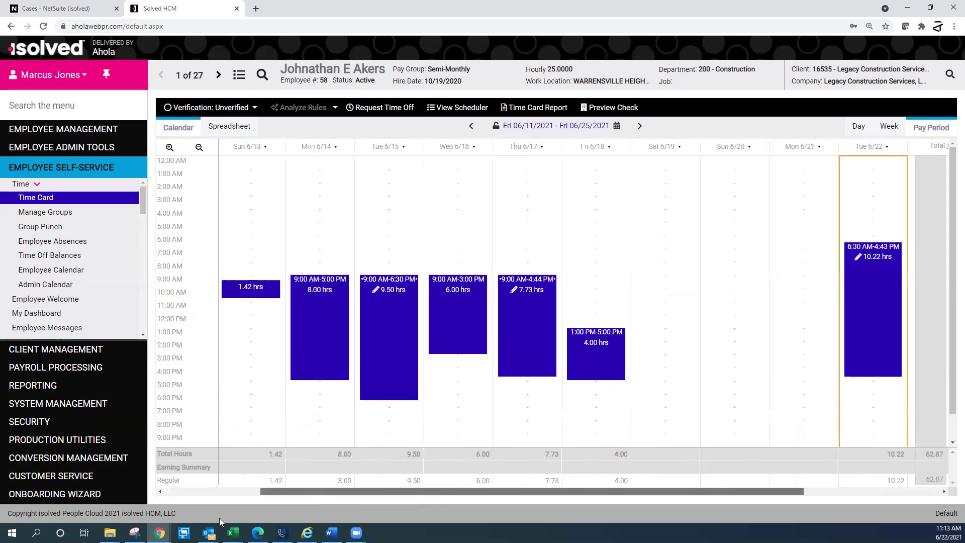
mouse_move(231, 367)
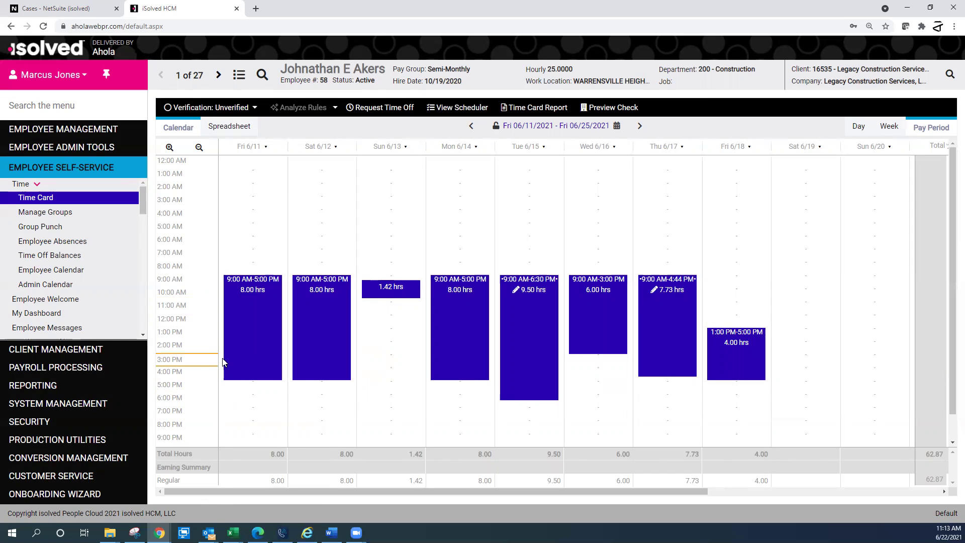
left_click(396, 112)
left_click(366, 173)
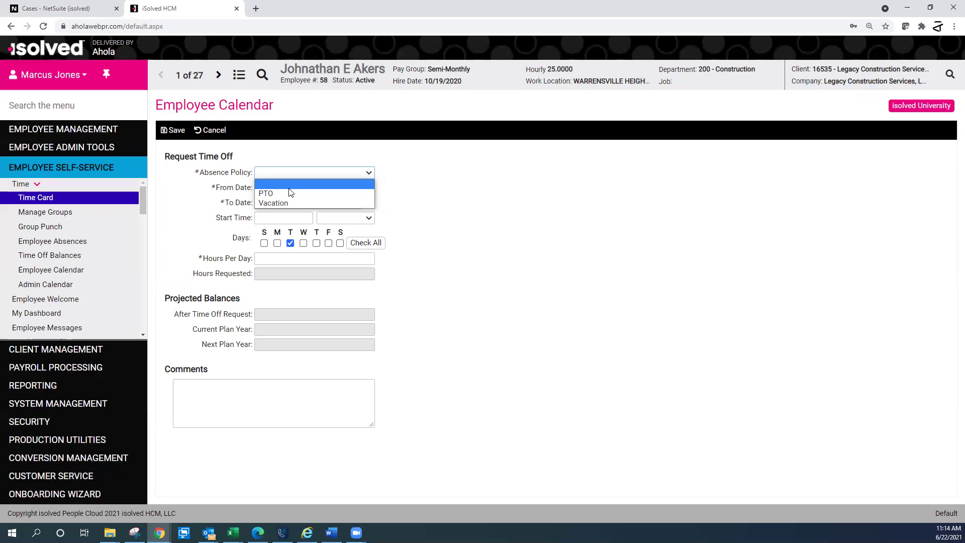
Discard the unsaved time-off request and return to the time card showing Tue 6/22.
left_click(46, 200)
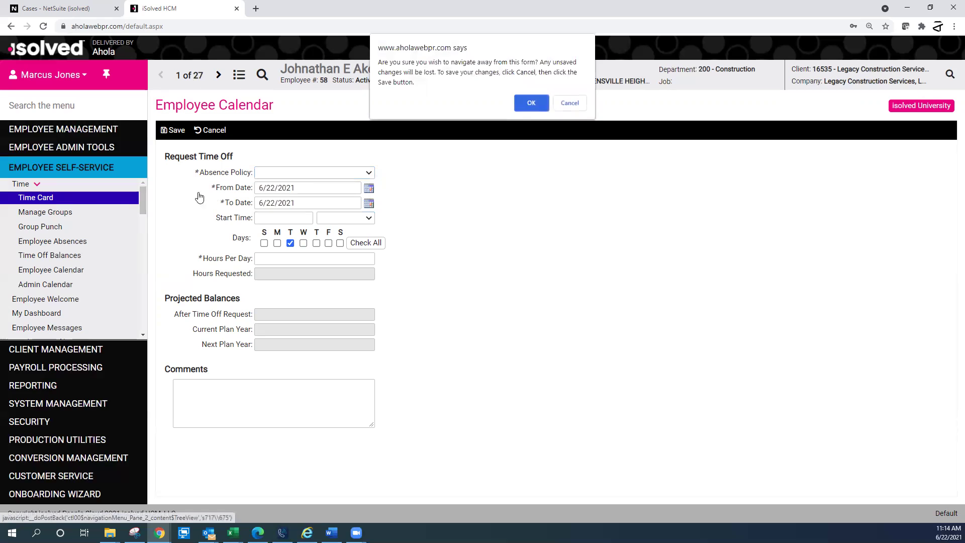
left_click(532, 103)
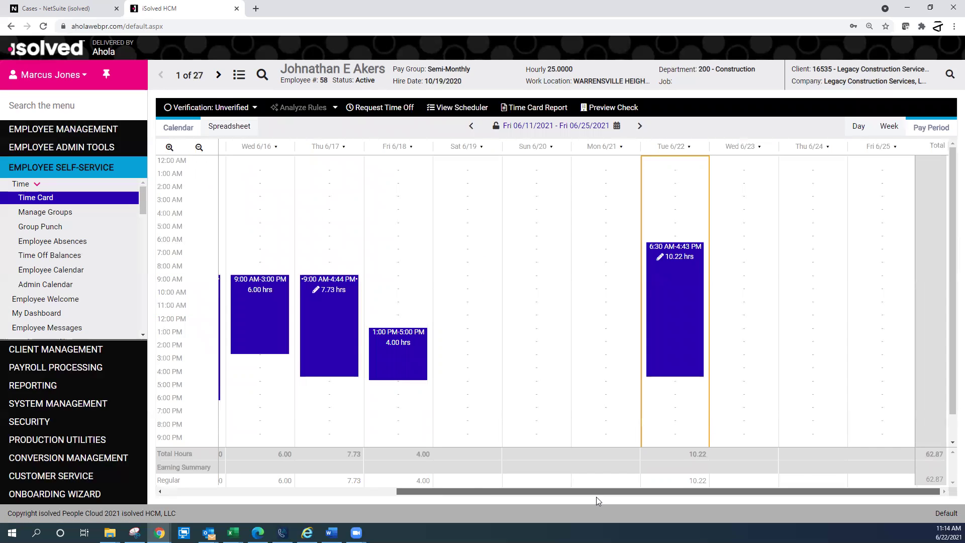
left_click_drag(434, 490, 864, 447)
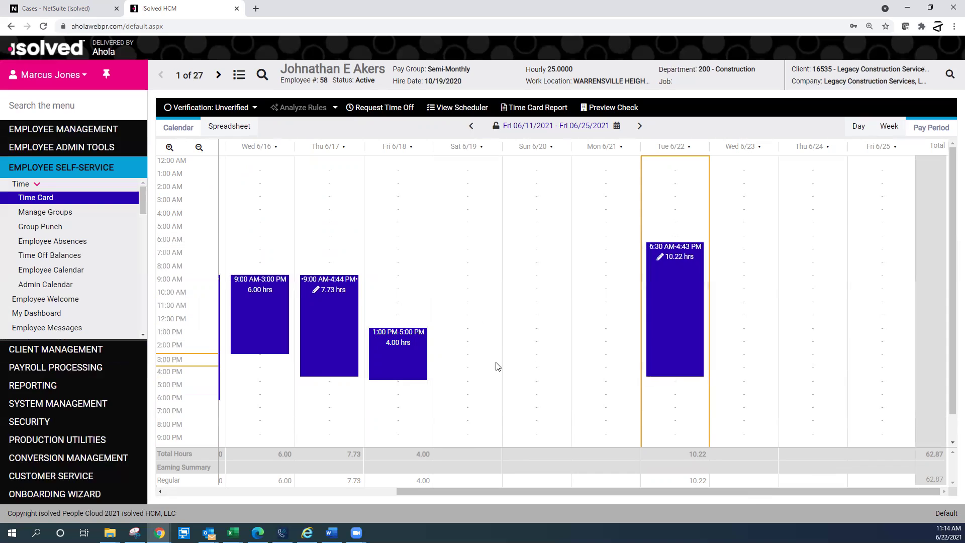
mouse_move(397, 365)
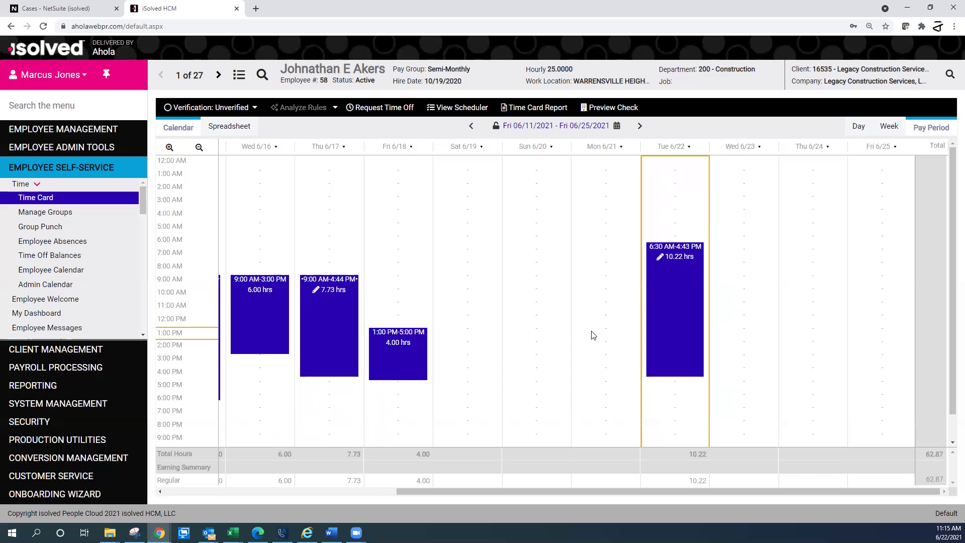
Reopen a 6/22/2021 time-off request, check its policy list, then cancel back to the time card.
left_click(374, 114)
left_click(342, 173)
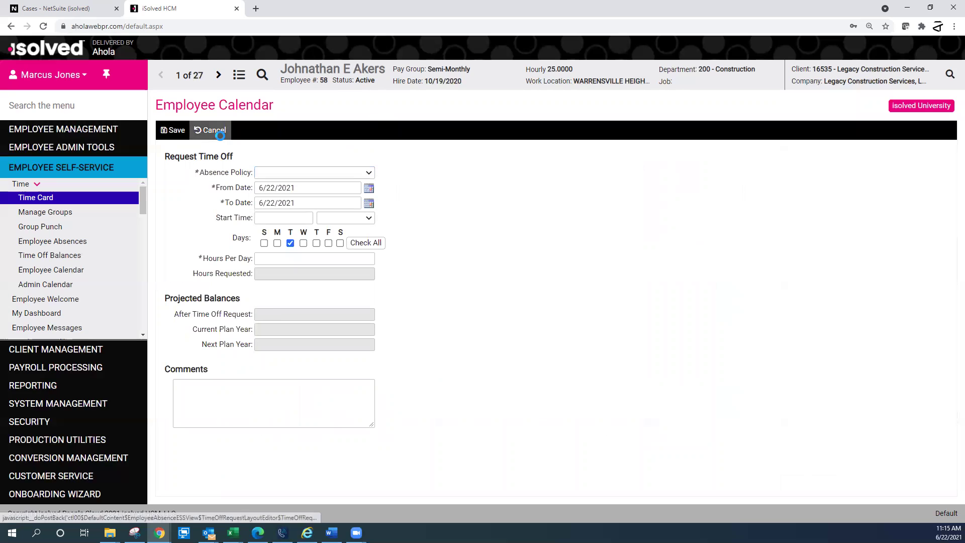
left_click(211, 131)
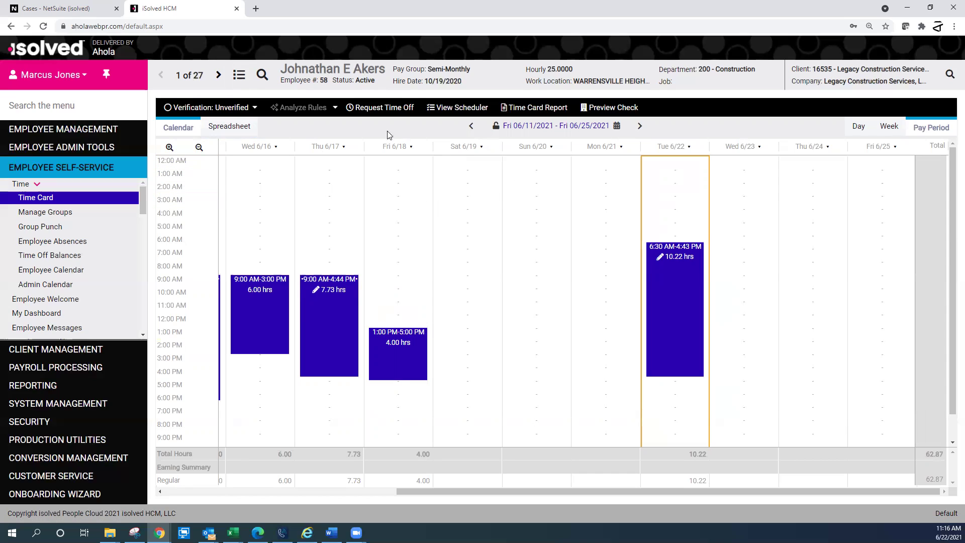
Start a PTO time-off request running 6/22 to 6/25/2021, covering Tuesday through Friday.
left_click(371, 108)
left_click(278, 170)
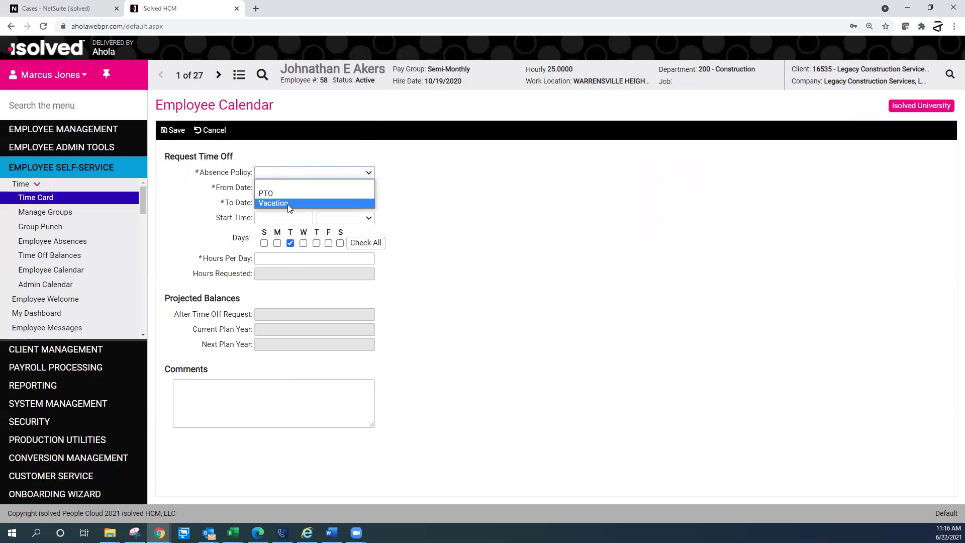
left_click(291, 196)
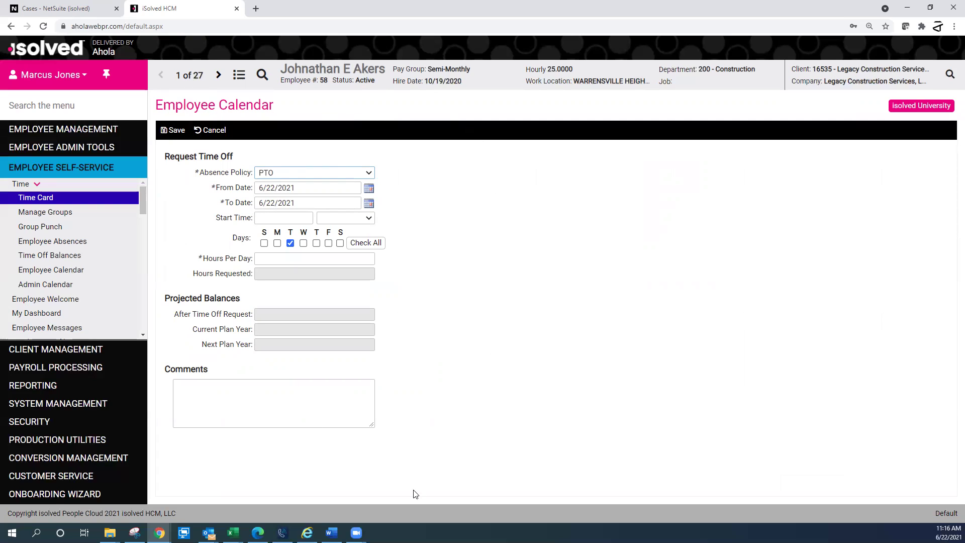
left_click(263, 174)
left_click(274, 187)
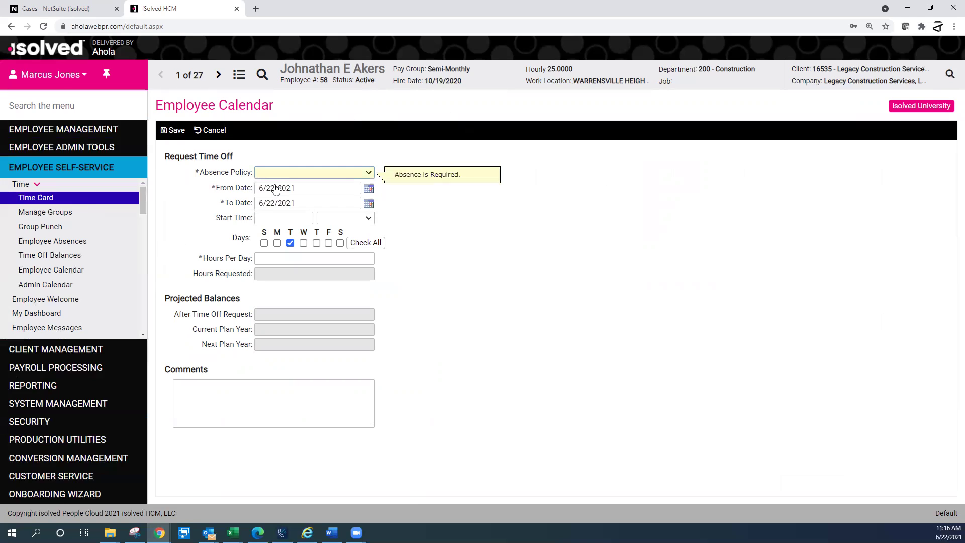
left_click(280, 172)
left_click(280, 193)
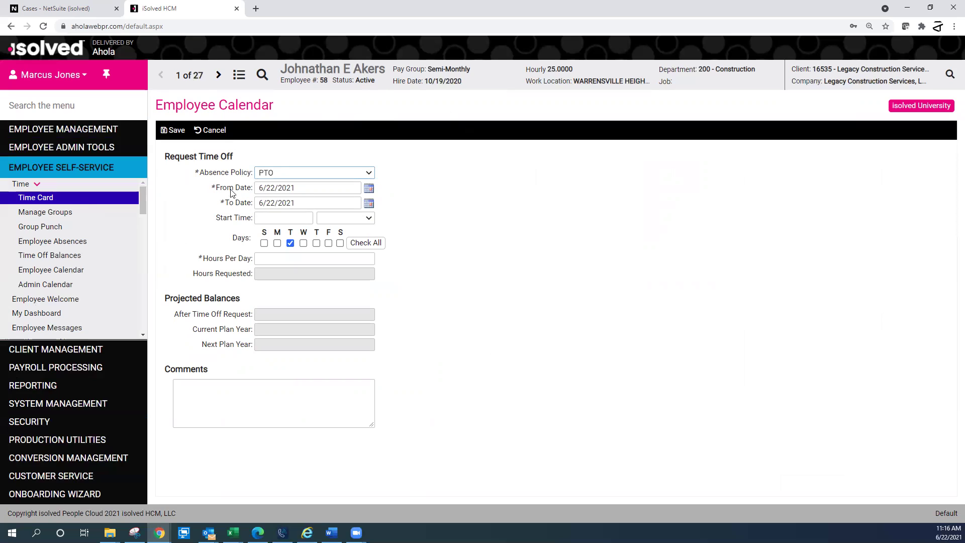
left_click(369, 203)
left_click(340, 277)
Enter 4.0 hours per day on the PTO request, giving 16.00 requested hours.
left_click(303, 257)
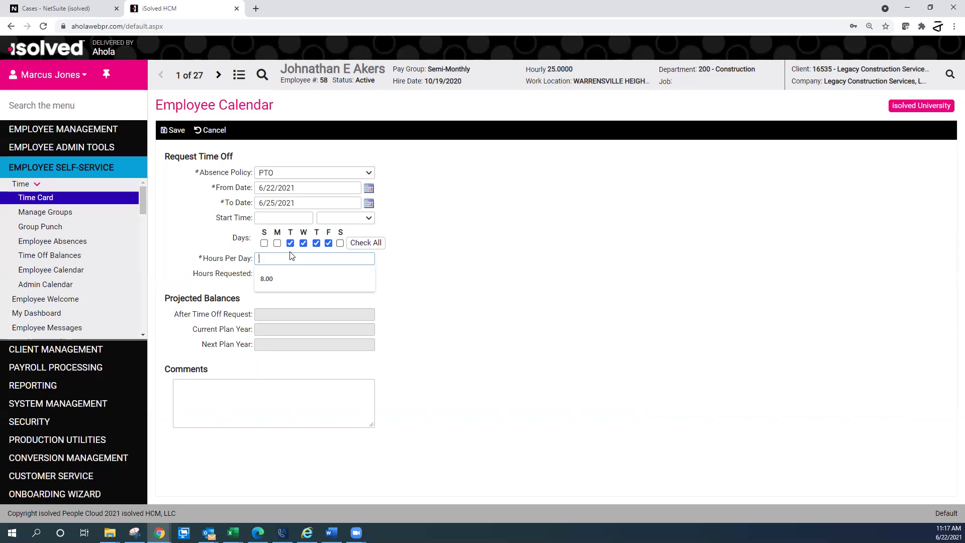
type("4.0")
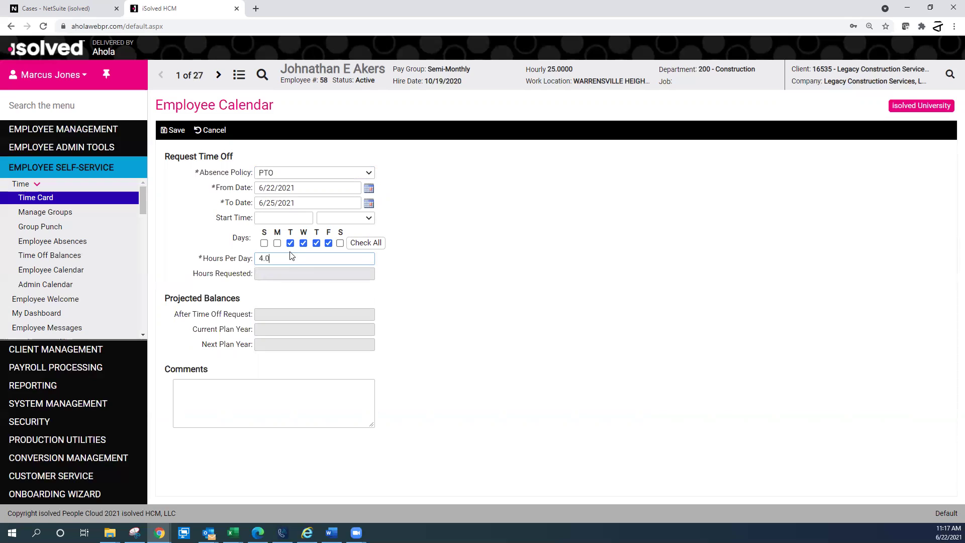
left_click(492, 259)
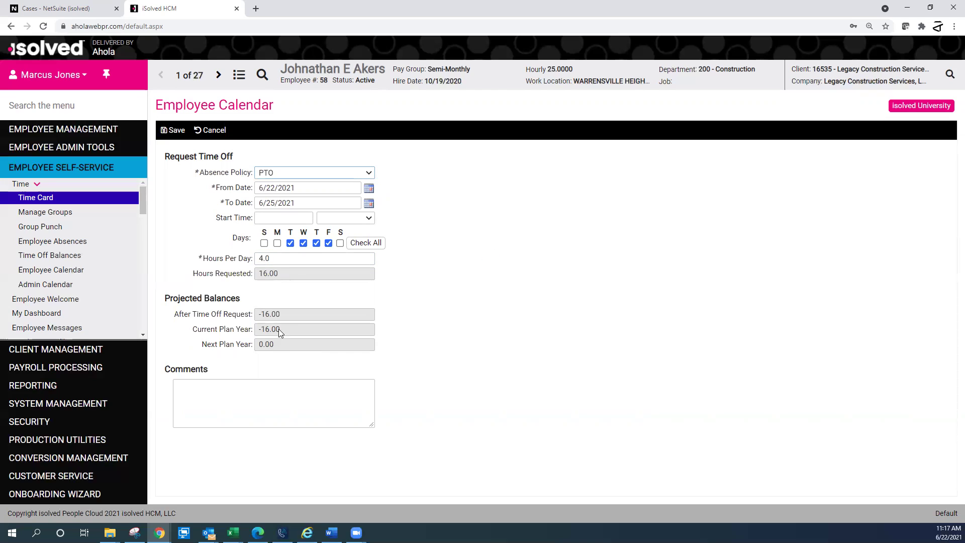
left_click_drag(306, 279, 247, 281)
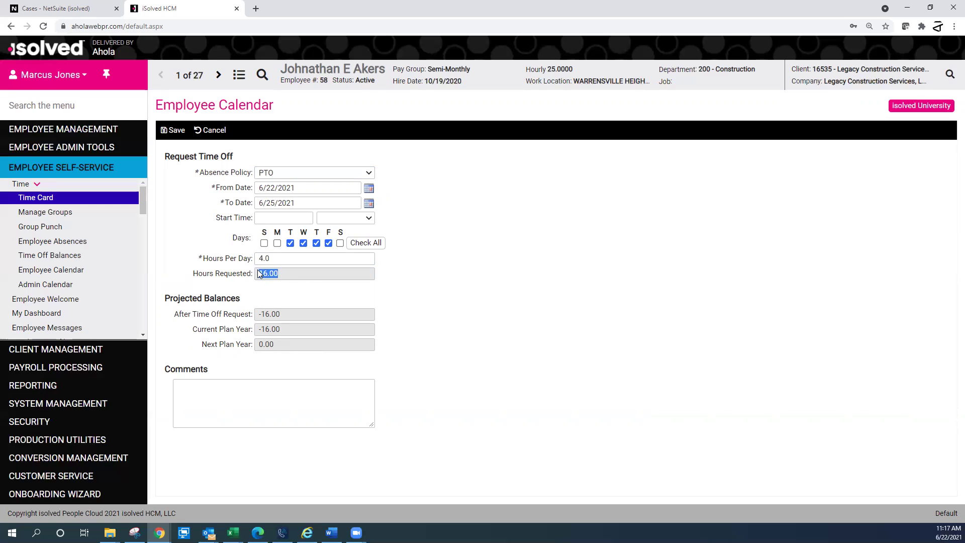
Change hours per day to 40 and extend the end date to June 26.
left_click_drag(282, 260, 233, 252)
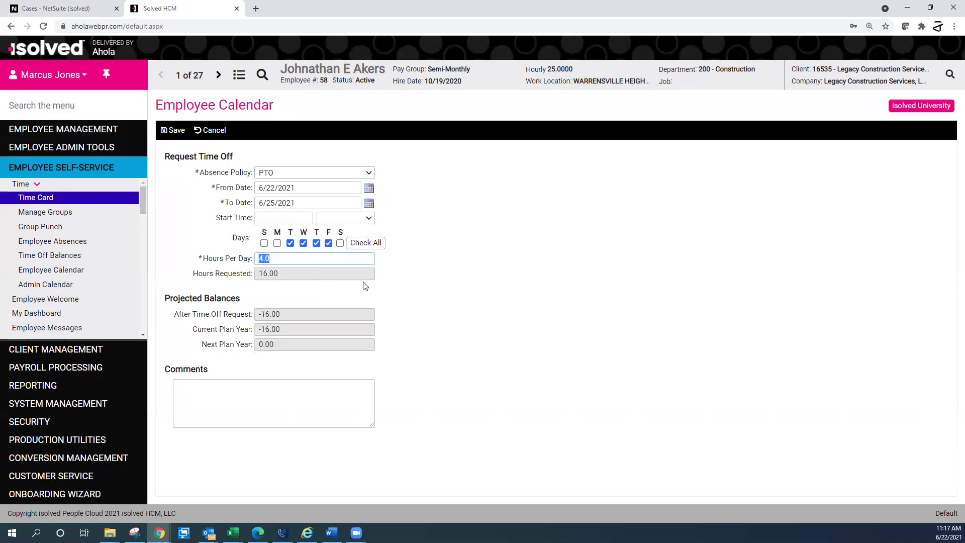
type("40")
key("Tab")
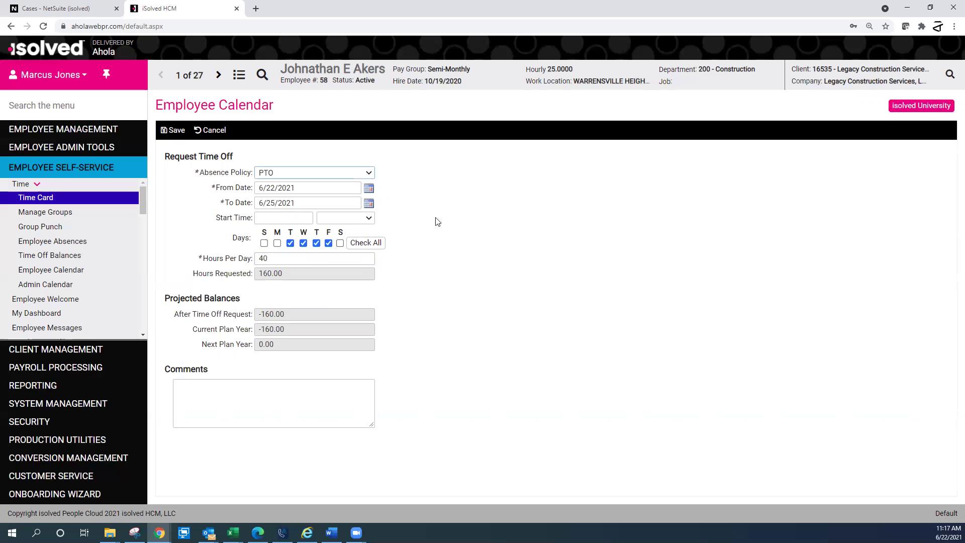
left_click(369, 203)
left_click(358, 280)
Open Absence Policies via an 'abs' menu search and set PTO's default hours to 8.0.
left_click(99, 107)
type("abs")
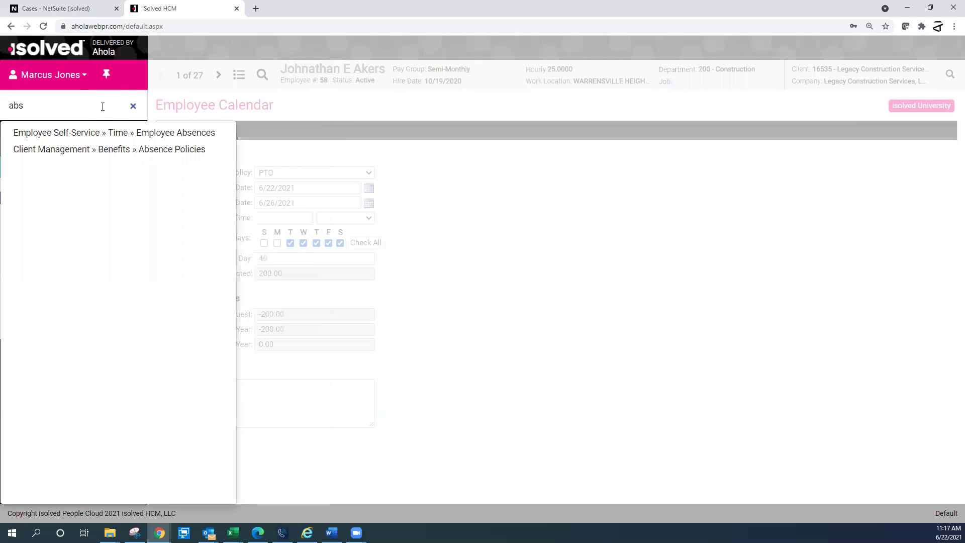
left_click(174, 150)
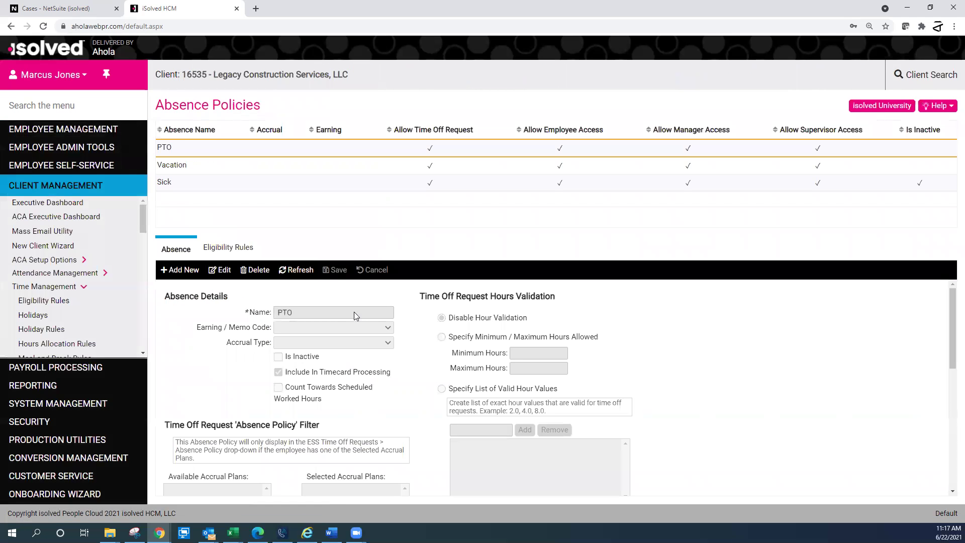
left_click(220, 270)
scroll(518, 347, "down", 5)
scroll(518, 347, "up", 3)
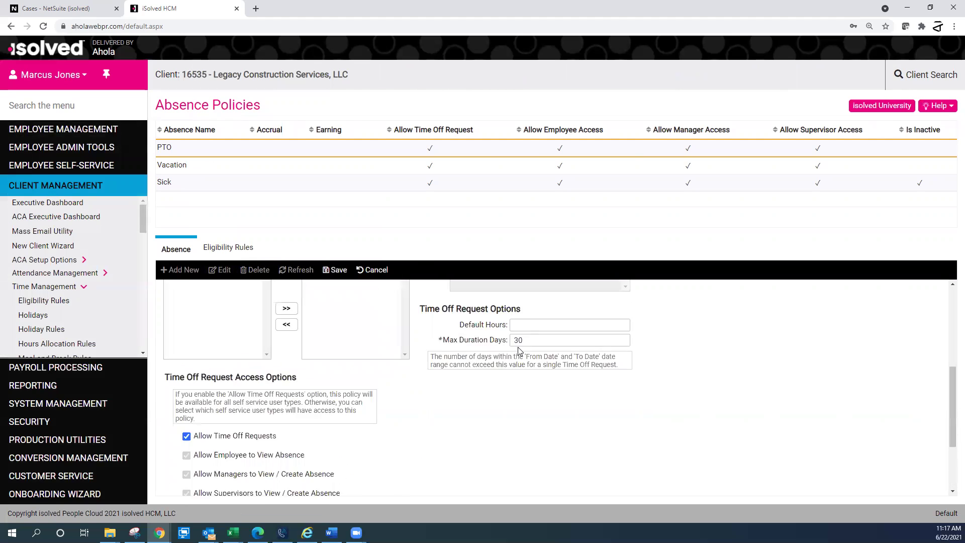
scroll(526, 393, "down", 1)
left_click(535, 418)
type("8.0")
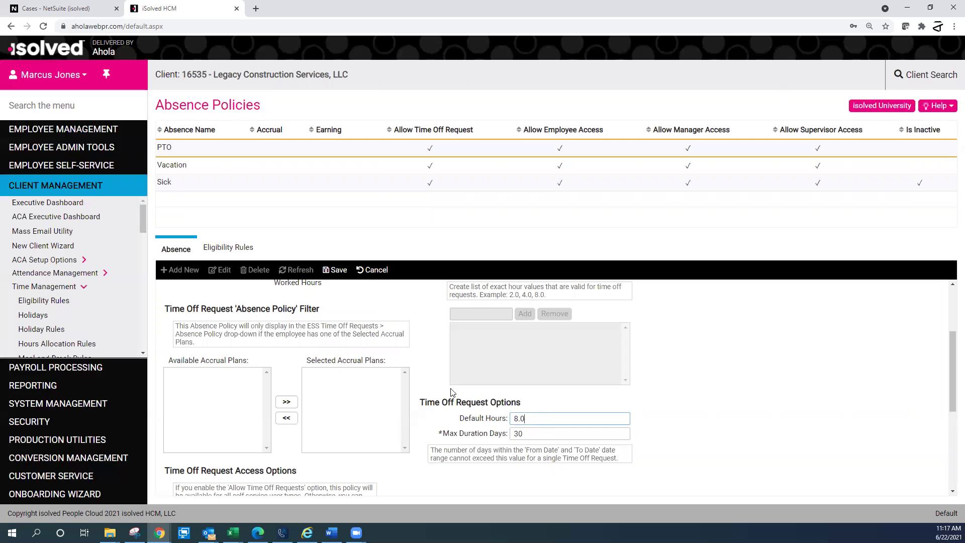
left_click(336, 270)
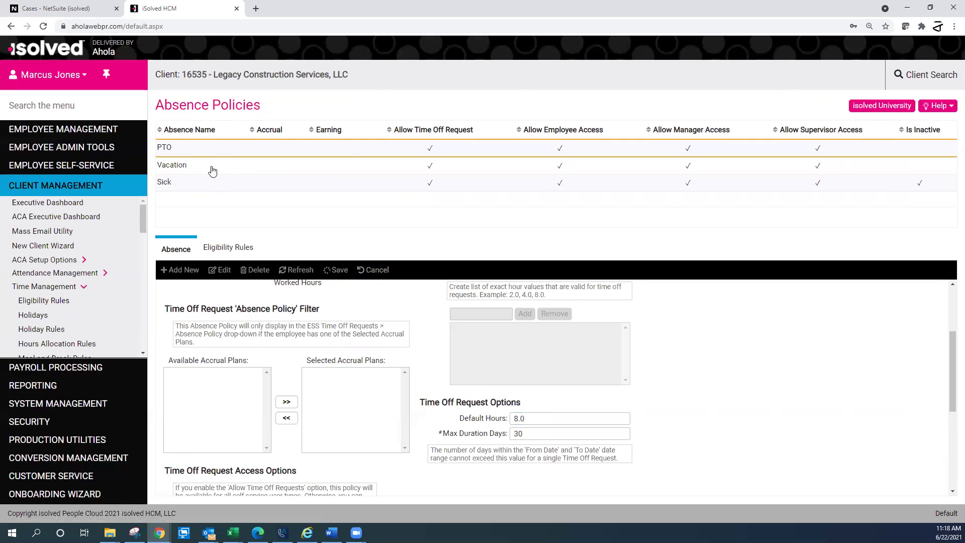
Edit and save the Vacation policy's default hours at 8.0.
left_click(224, 270)
scroll(503, 352, "down", 5)
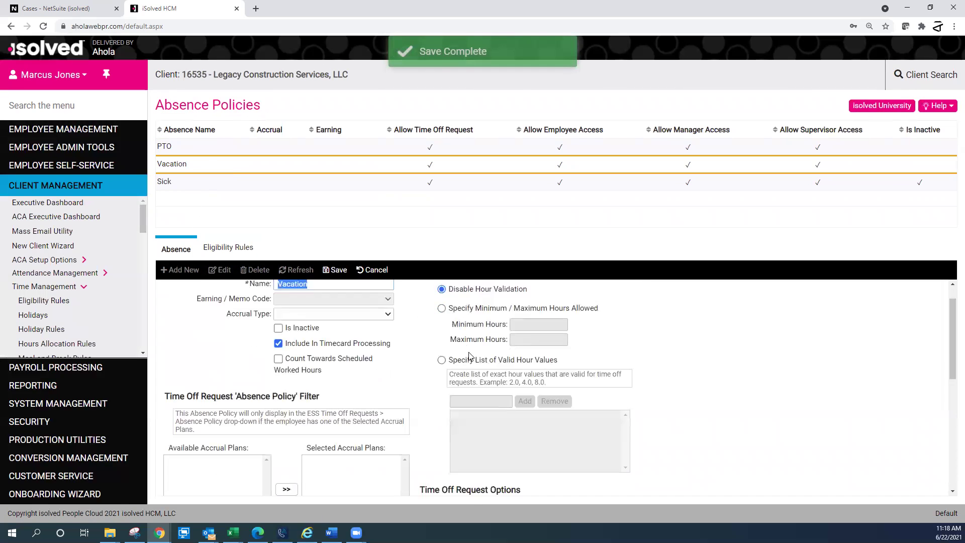
left_click(521, 334)
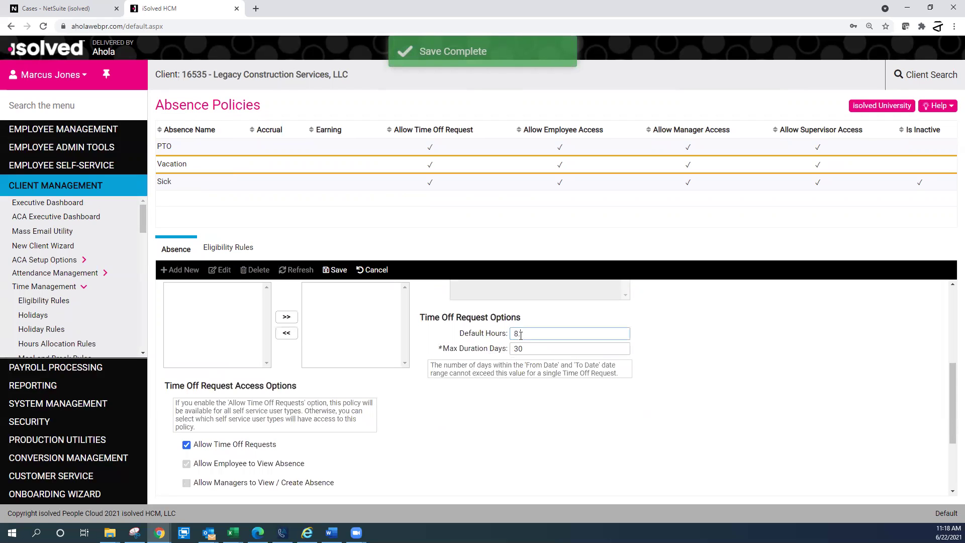
left_click(336, 270)
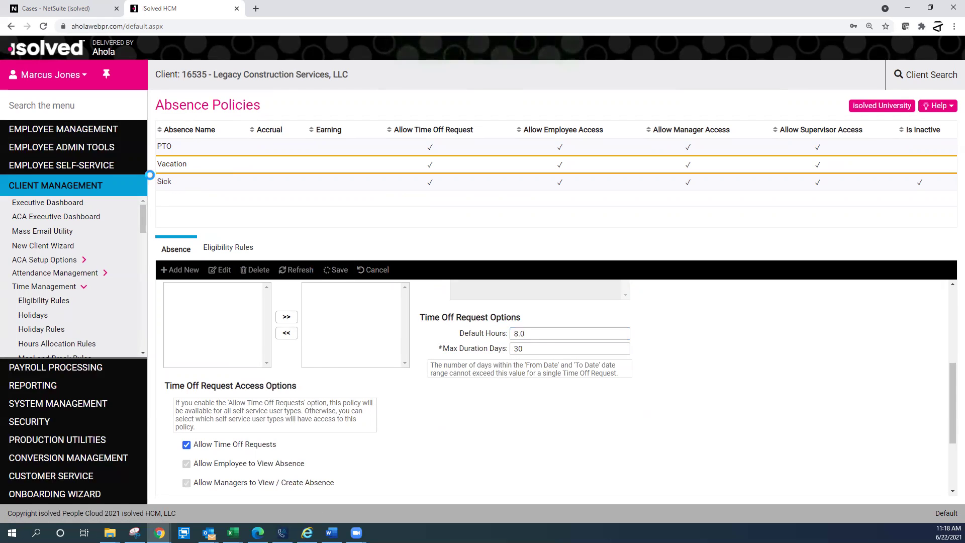
Review the Sick policy, then reopen the PTO policy in edit mode.
left_click(166, 182)
left_click(224, 270)
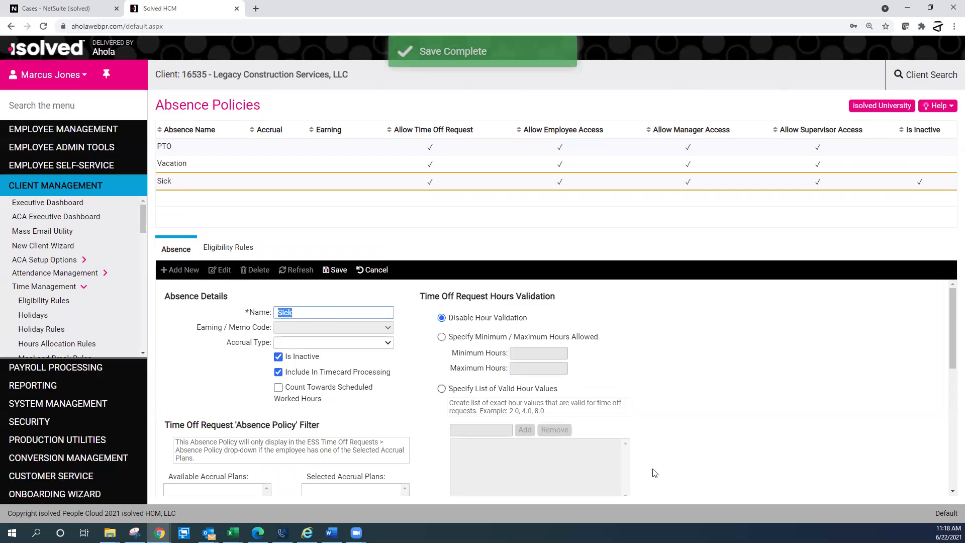
scroll(538, 370, "down", 5)
scroll(543, 369, "up", 3)
scroll(590, 388, "down", 3)
scroll(590, 388, "up", 3)
left_click(220, 150)
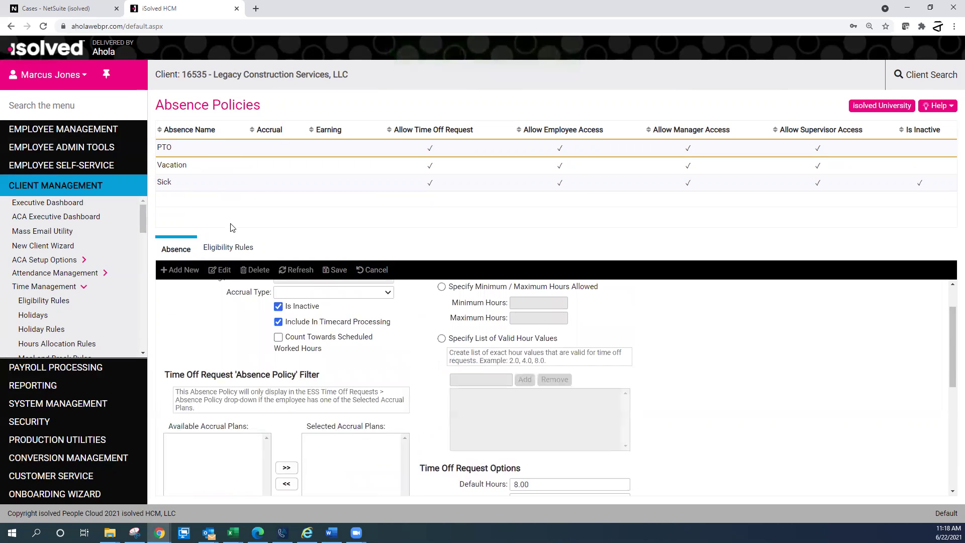
left_click(225, 270)
scroll(461, 341, "down", 2)
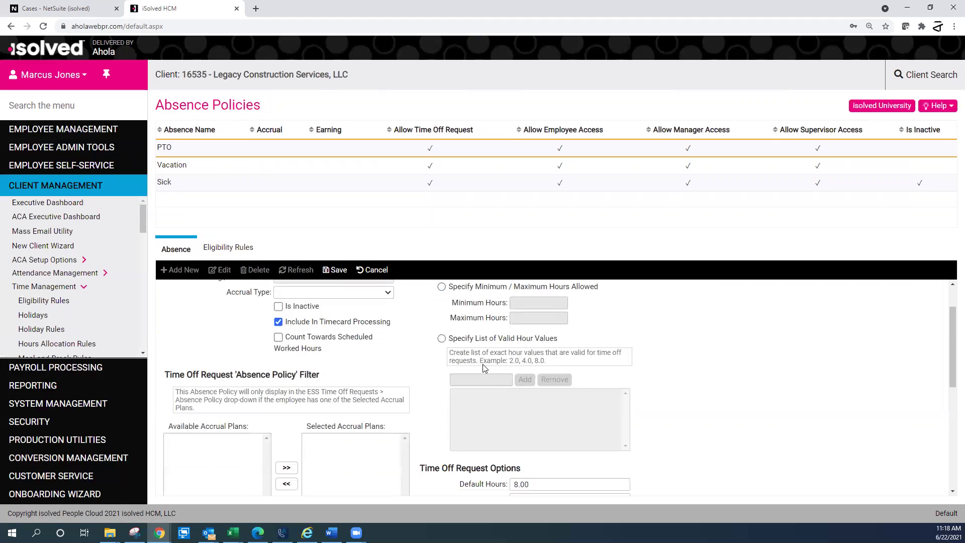
scroll(461, 340, "up", 2)
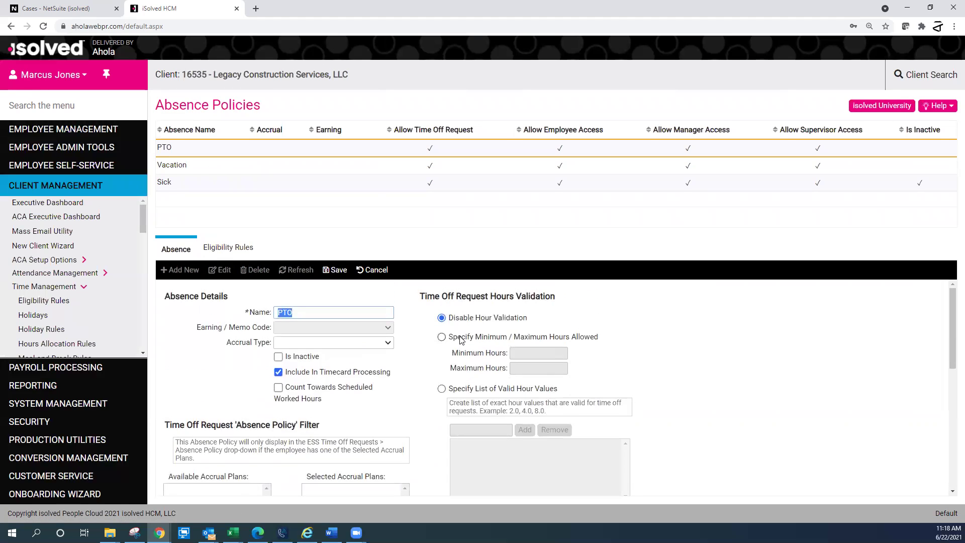
Limit the PTO policy to valid hour values 4.0 and 8.0 and save.
left_click(442, 388)
left_click(482, 431)
scroll(497, 433, "down", 3)
scroll(502, 436, "up", 2)
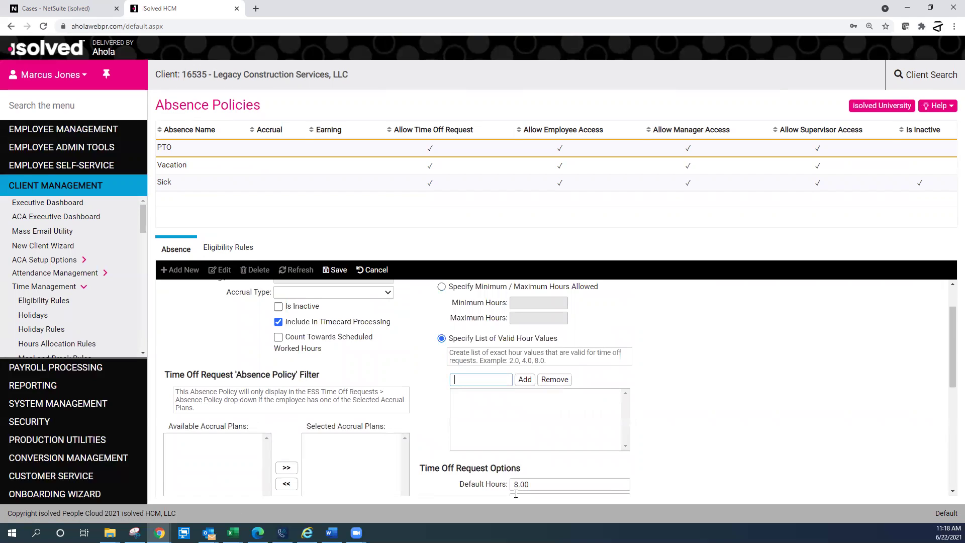
type("8")
left_click(525, 380)
left_click(476, 381)
type("8.0")
left_click(524, 380)
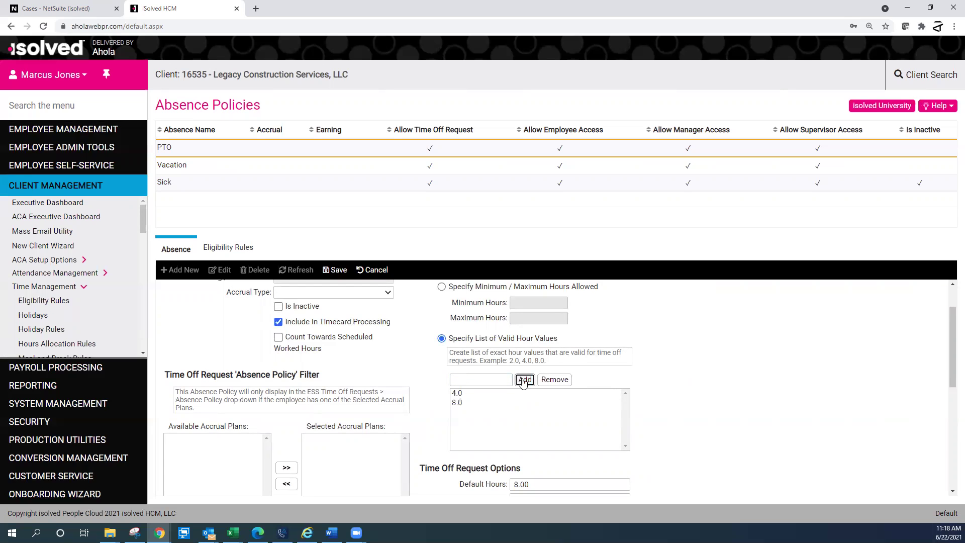
left_click(334, 270)
Limit the Vacation policy to valid hour values 4.0 and 8.0 and save.
left_click(191, 166)
left_click(223, 272)
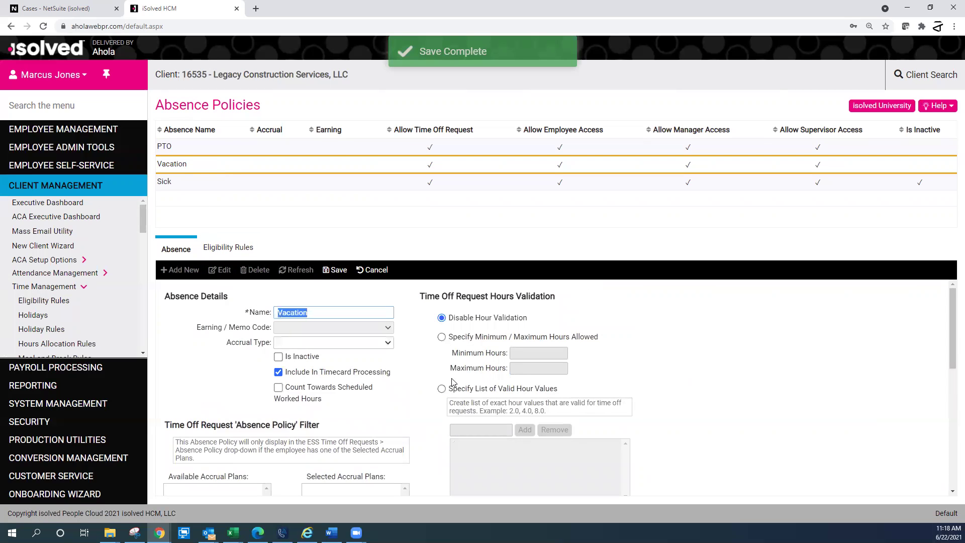
left_click(442, 389)
left_click(495, 431)
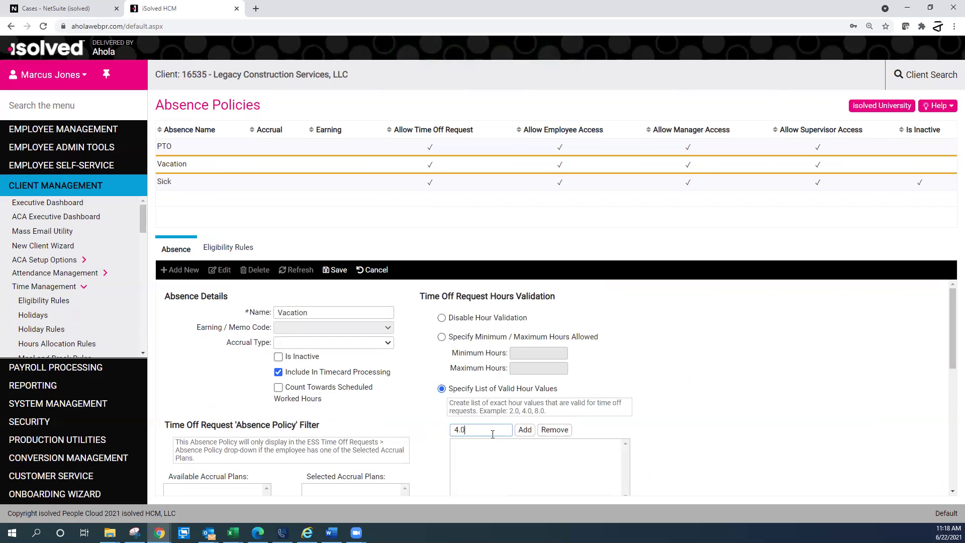
left_click(525, 430)
left_click(487, 430)
type("8.0")
left_click(525, 430)
left_click(332, 270)
Limit the Sick policy to valid hour values 4.0 and 8.0 and save.
left_click(171, 182)
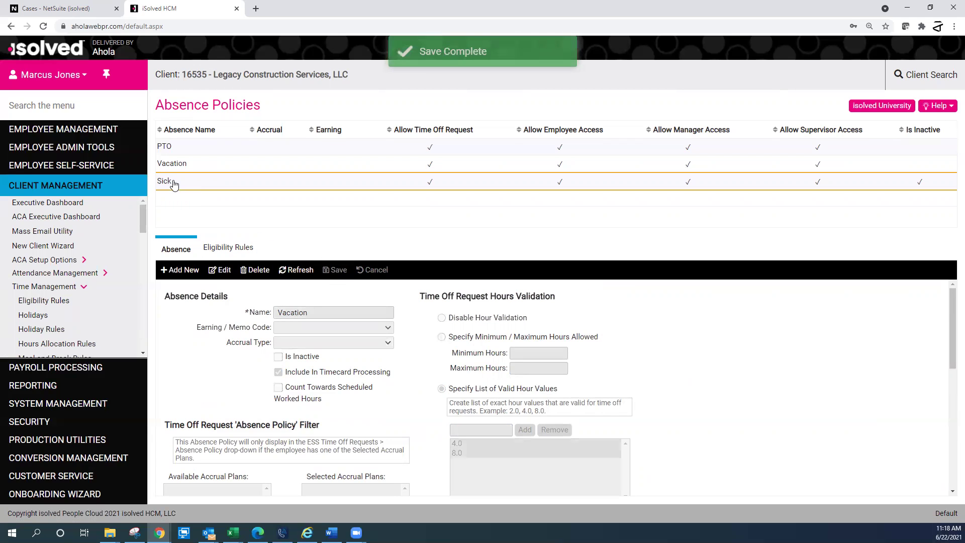
left_click(215, 272)
left_click(442, 388)
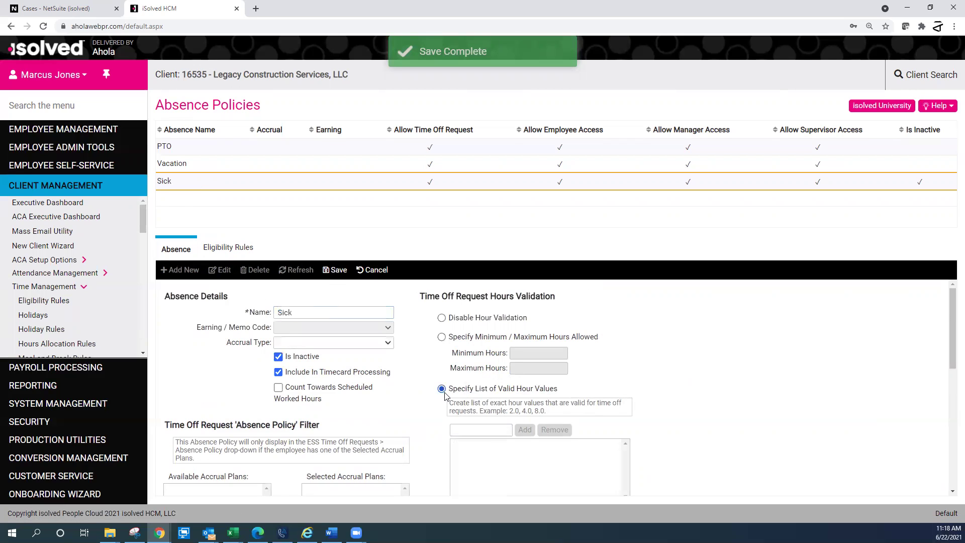
left_click(501, 429)
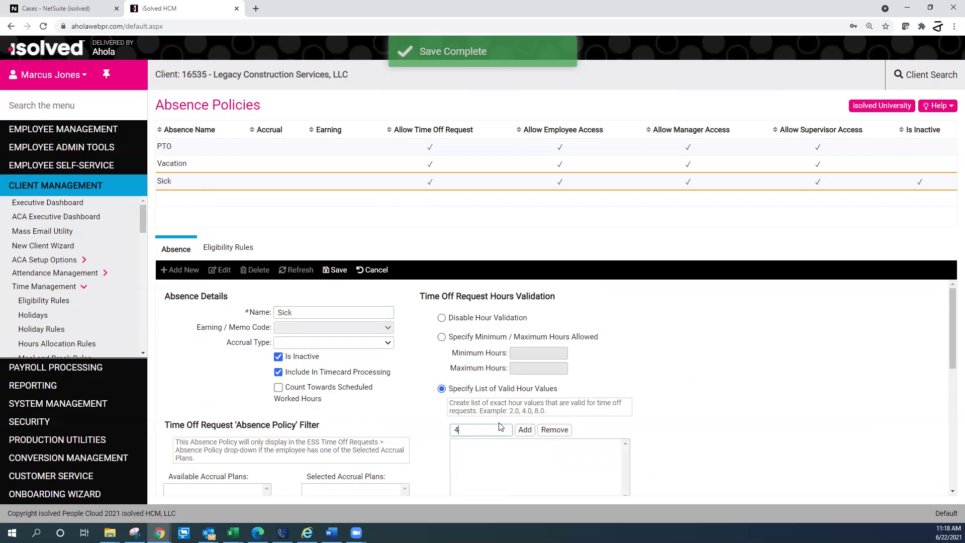
type("4.0")
left_click(524, 430)
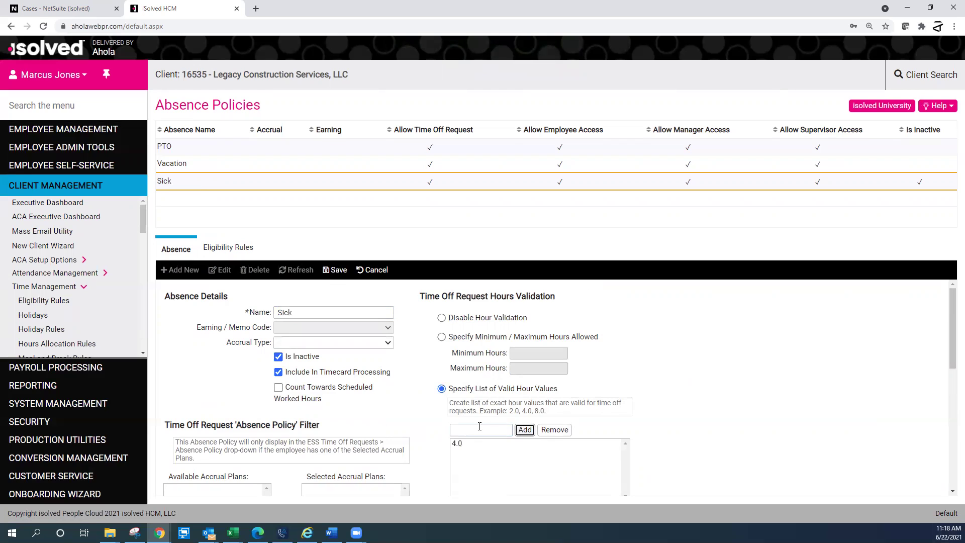
key("BackSpace")
left_click(525, 430)
left_click(340, 277)
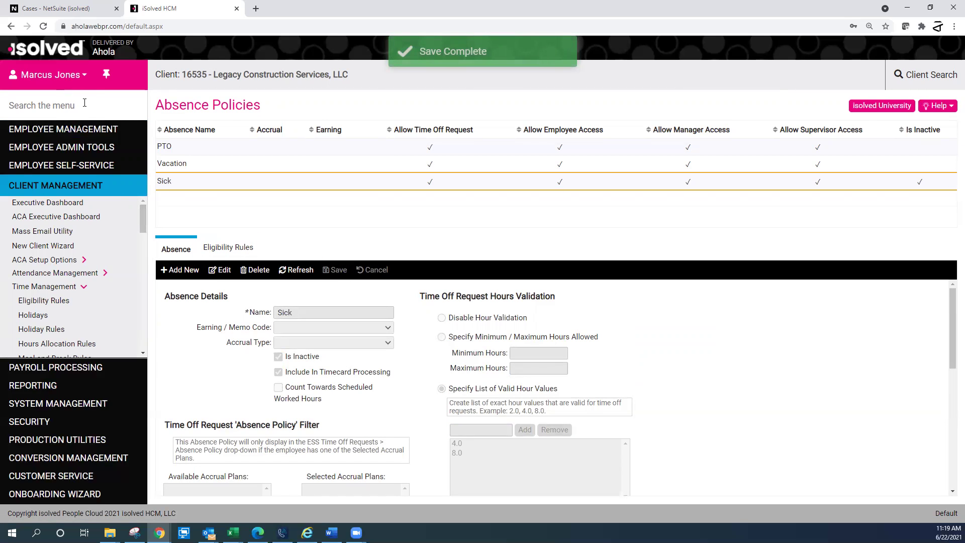
From the employee's time card, save a PTO request for Tue 6/22 at 8.0000 hours per day.
left_click(60, 161)
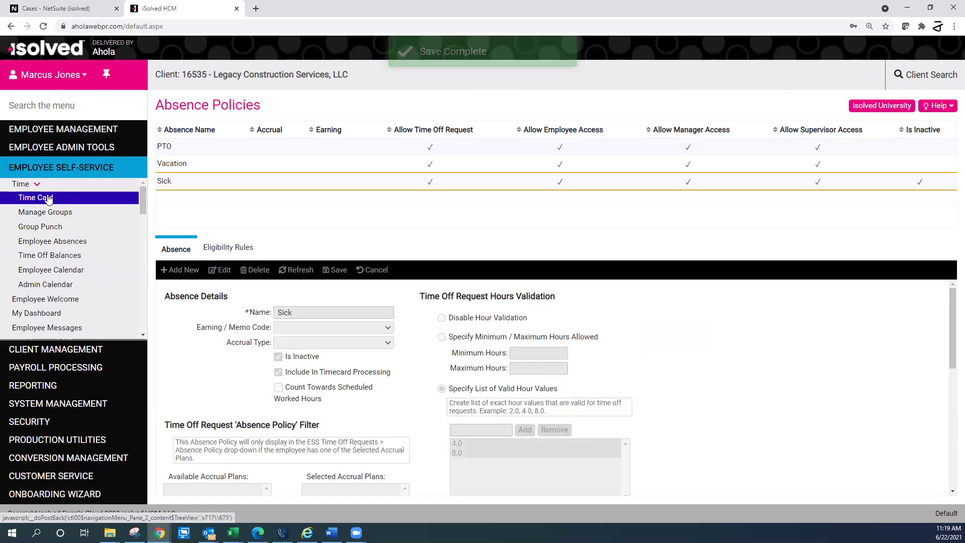
left_click(48, 198)
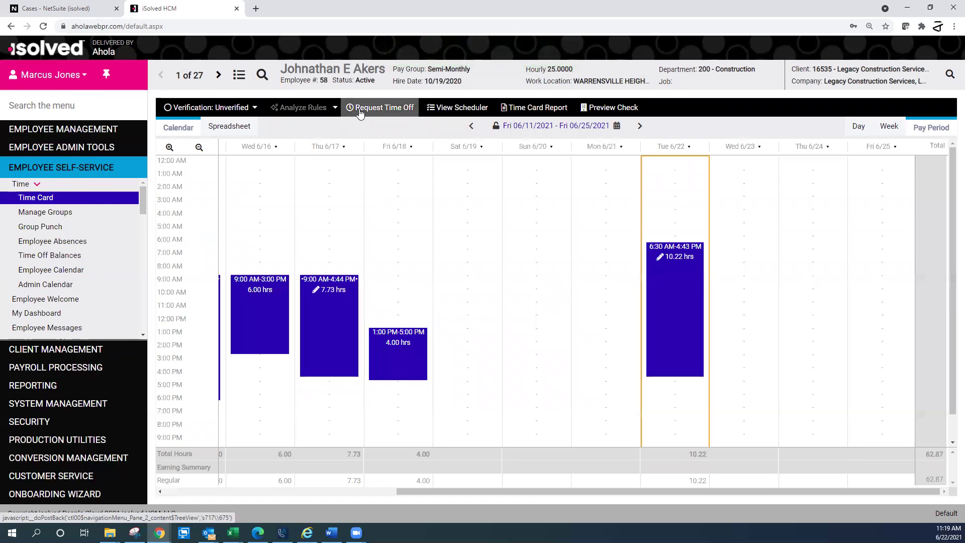
left_click(360, 108)
left_click(324, 173)
left_click(292, 194)
left_click(277, 259)
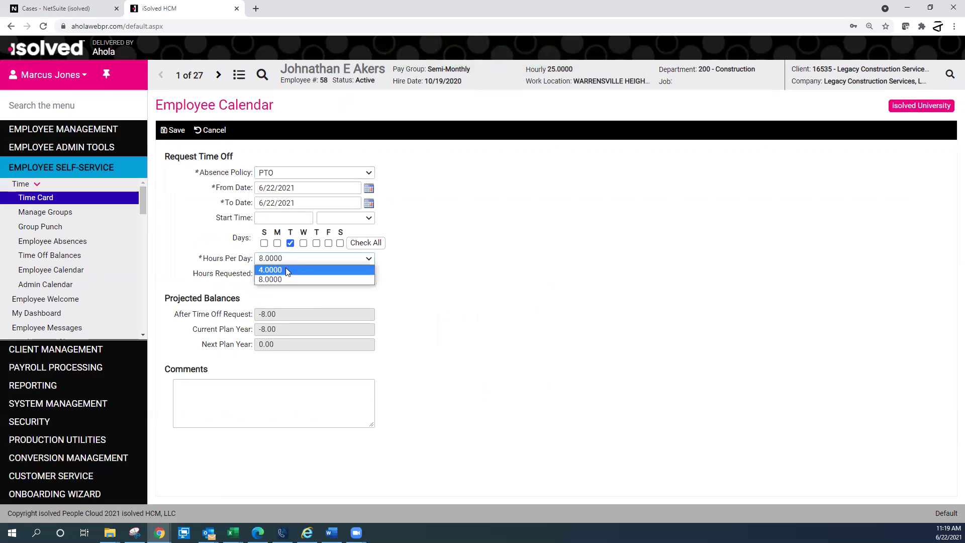
left_click(473, 317)
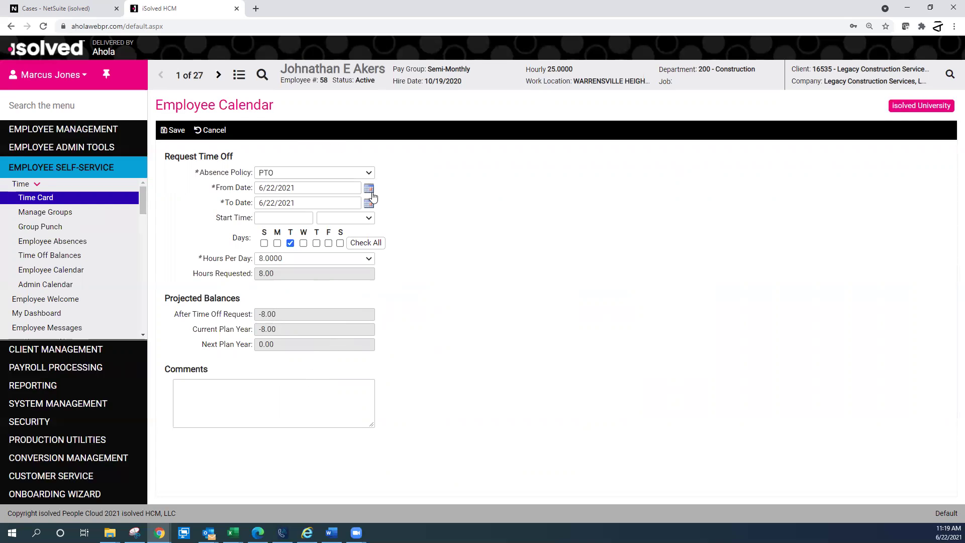
left_click(171, 130)
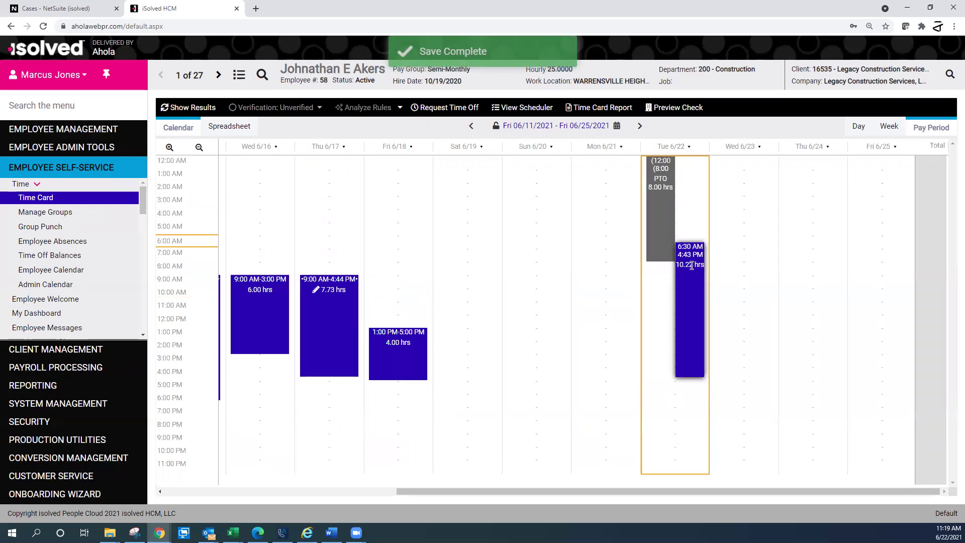
Delete the 6:30 AM worked shift on Tue 6/22 and refresh the time card.
left_click(692, 265)
left_click(561, 350)
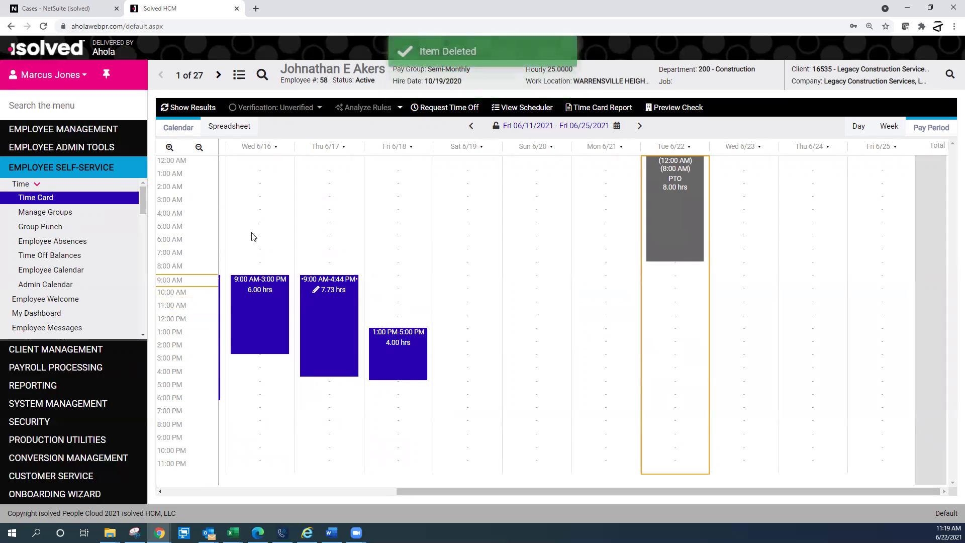
left_click(186, 107)
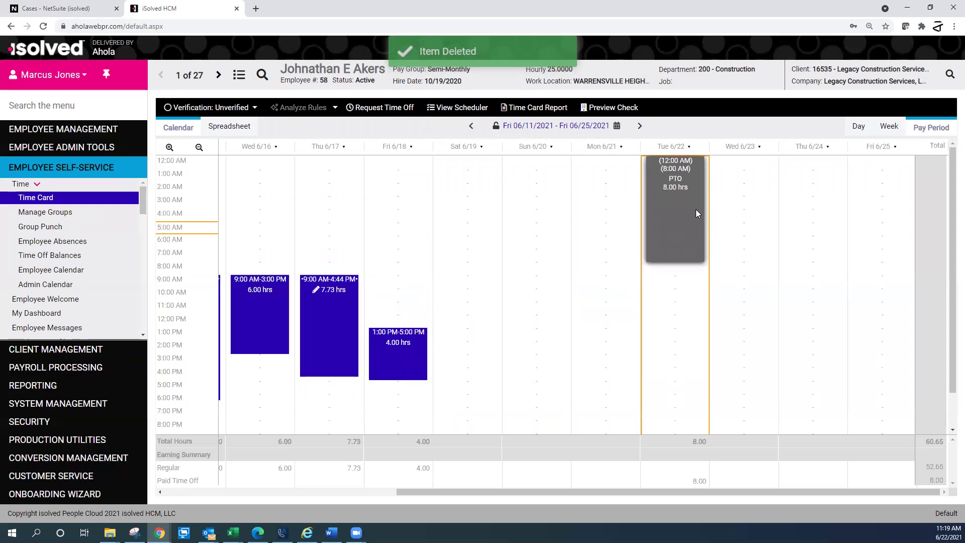
mouse_move(694, 193)
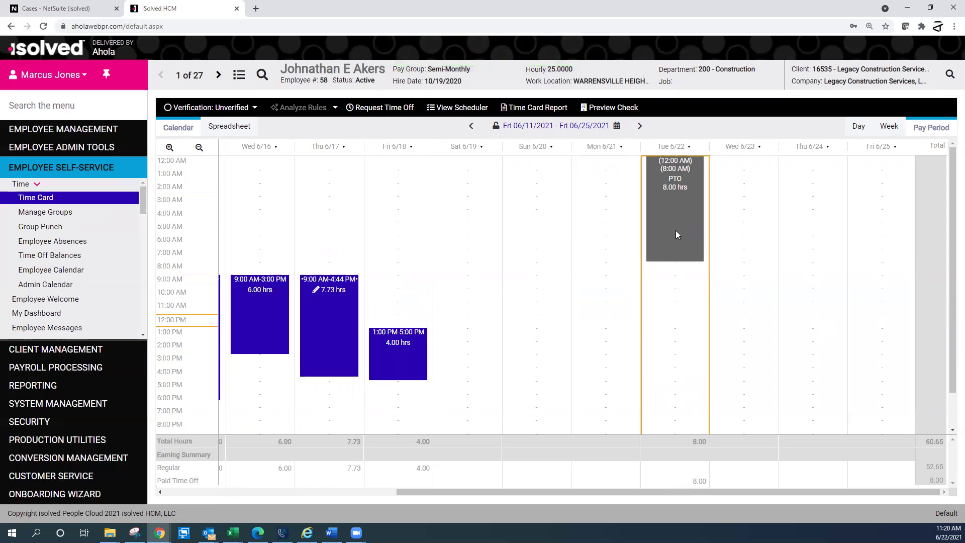
mouse_move(681, 209)
left_click_drag(757, 68, 665, 61)
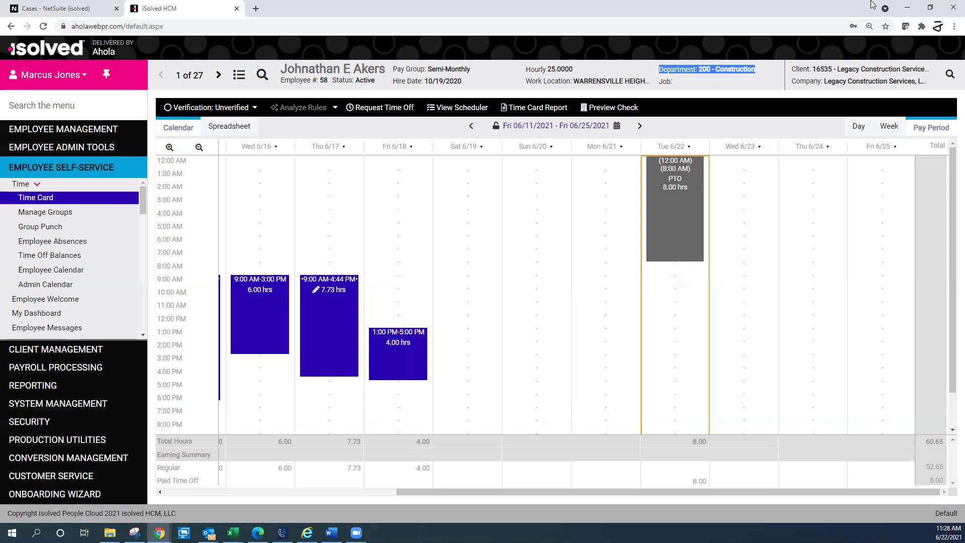
Open Policy Groups from a 'policy' menu search and view Hourly EE's settings (priority 2, 13:00 max hours).
left_click(78, 105)
type("policy")
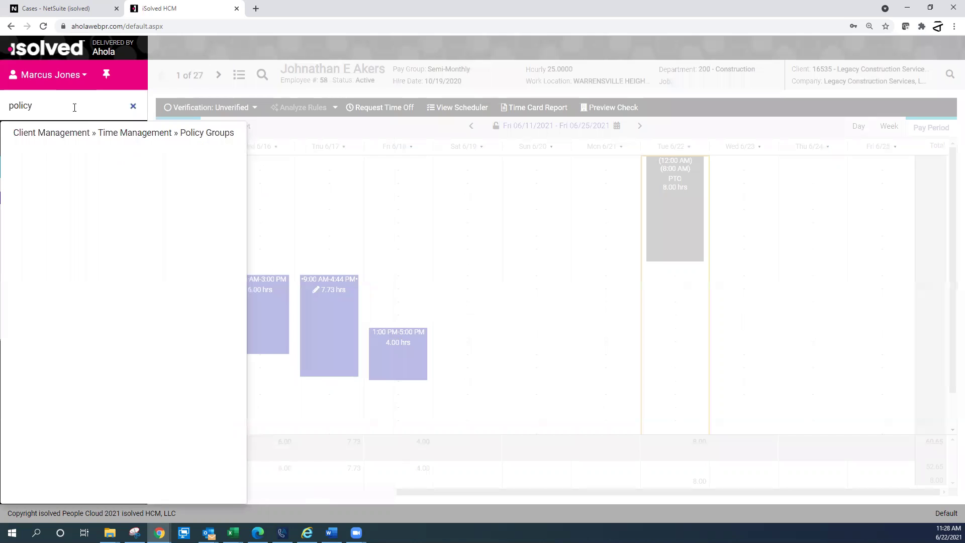
left_click(85, 133)
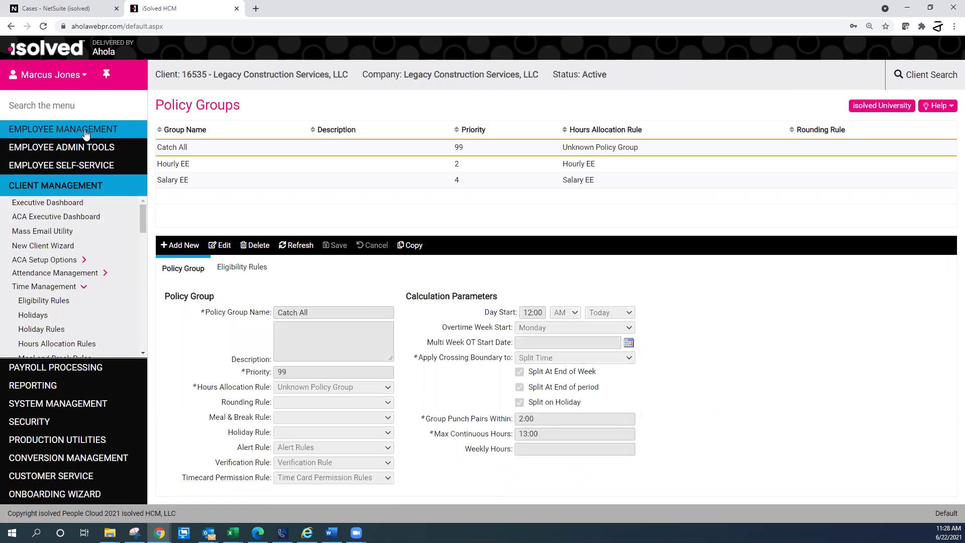
left_click(176, 168)
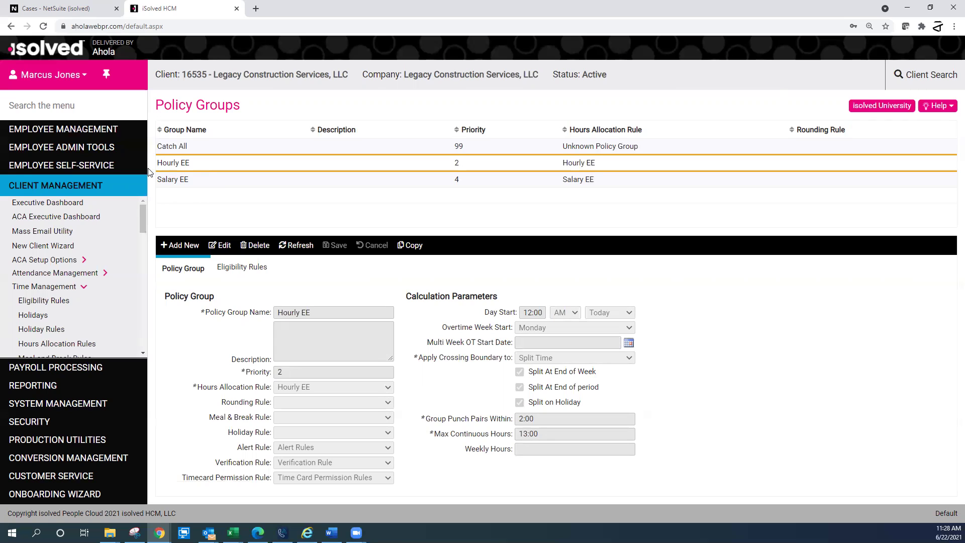
Open the Holidays page via a 'holid' menu search and review Chrismas Day's December 25 dates.
left_click(96, 102)
type("holidy")
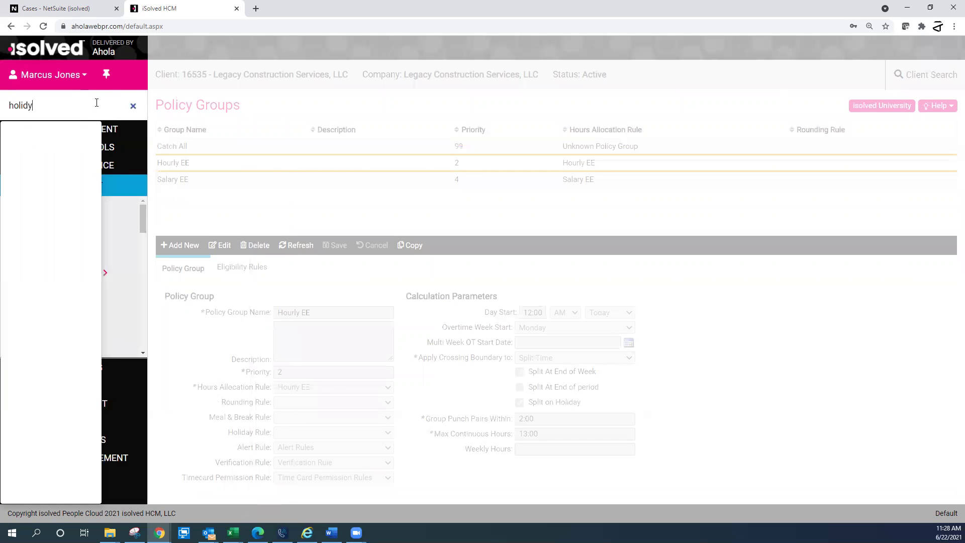
key("BackSpace")
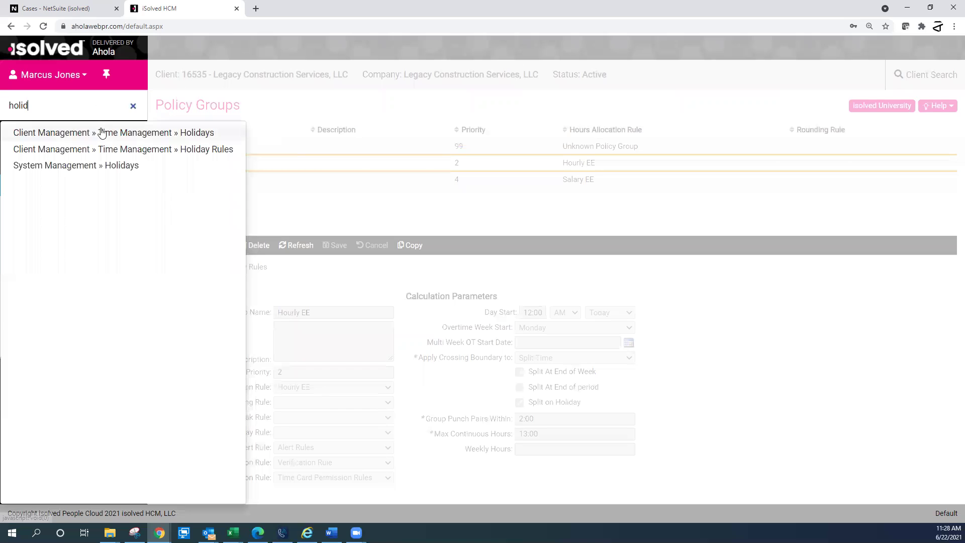
left_click(101, 132)
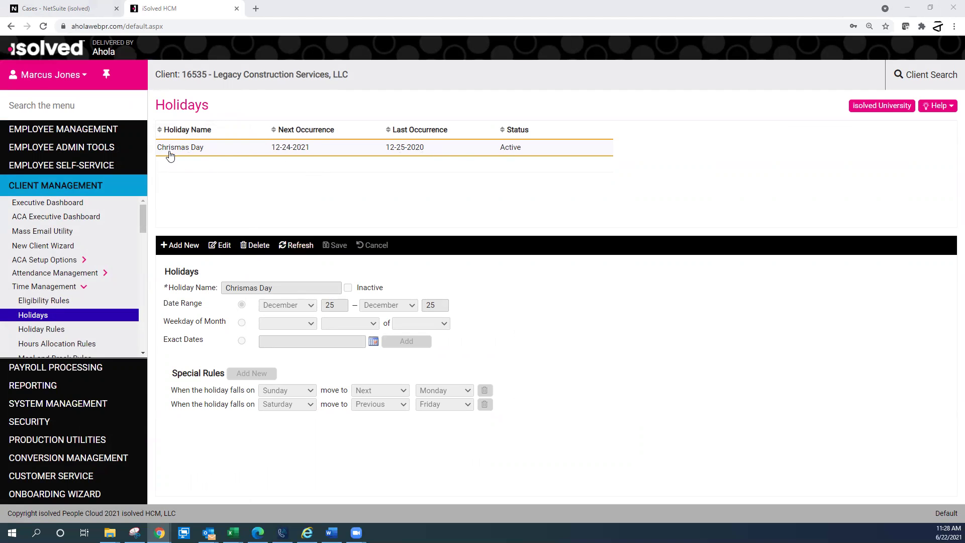
left_click_drag(246, 313, 626, 313)
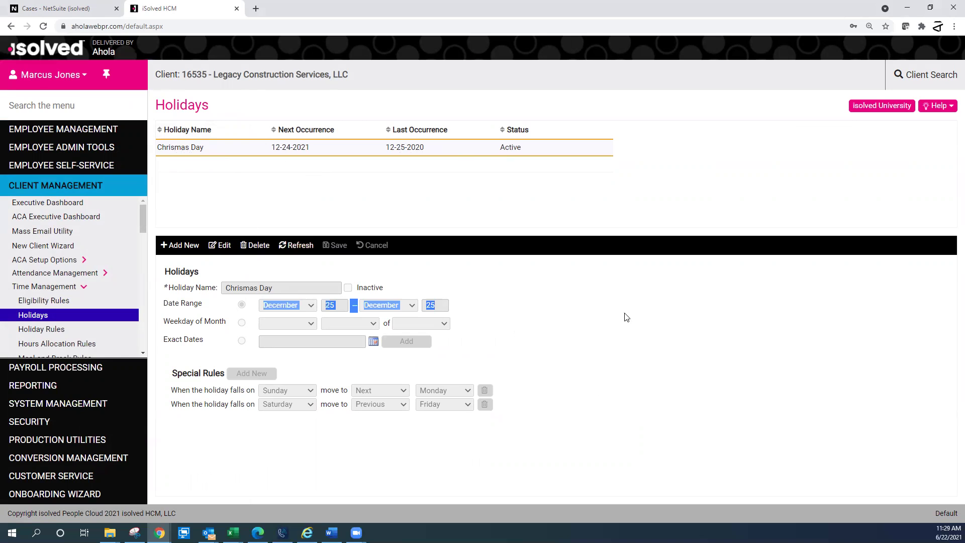
left_click(627, 313)
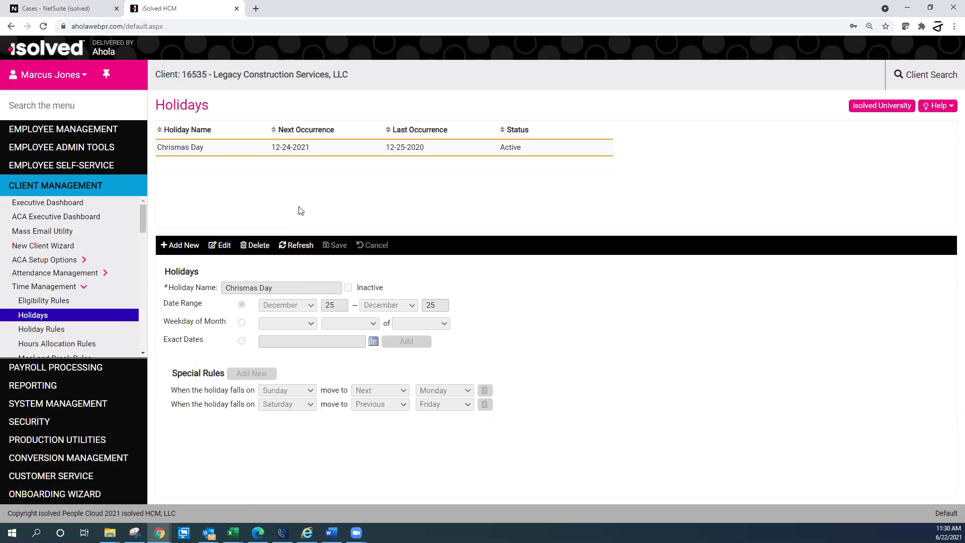
left_click(40, 332)
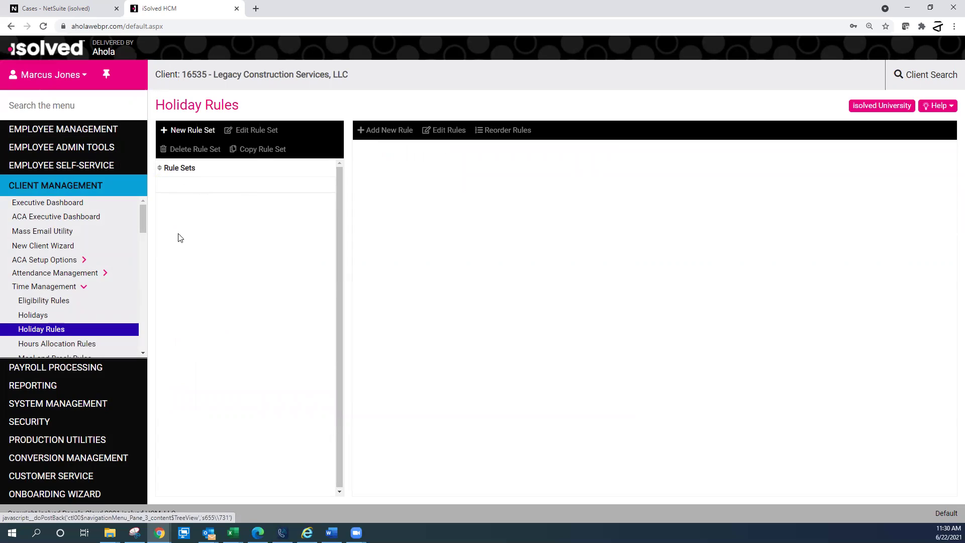
left_click(83, 345)
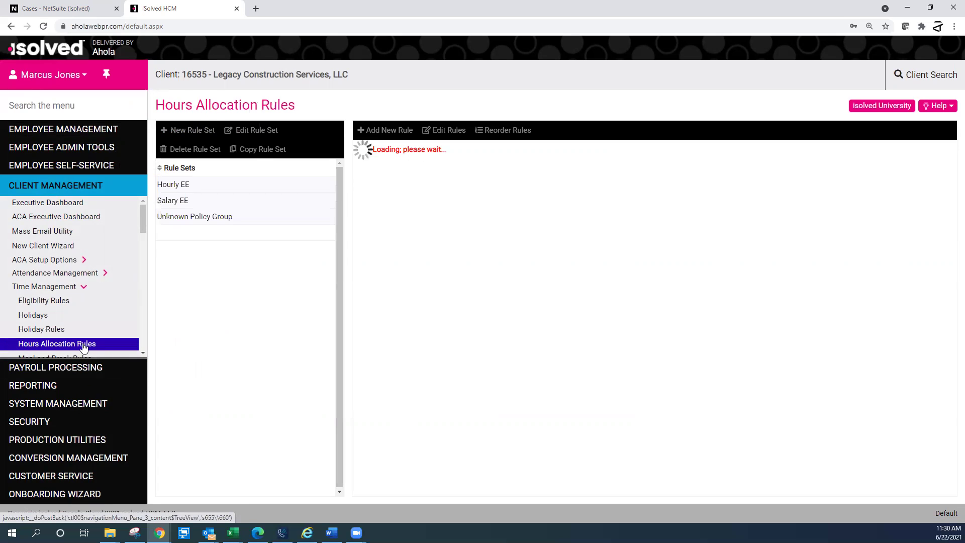
left_click(40, 319)
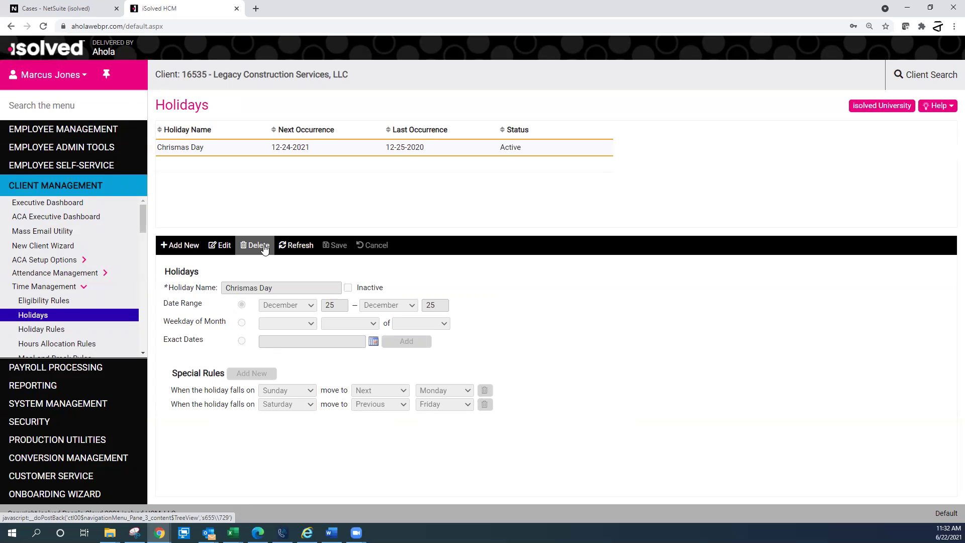
Open the employee's Leave Accruals page through a 'leave' menu search.
left_click(64, 110)
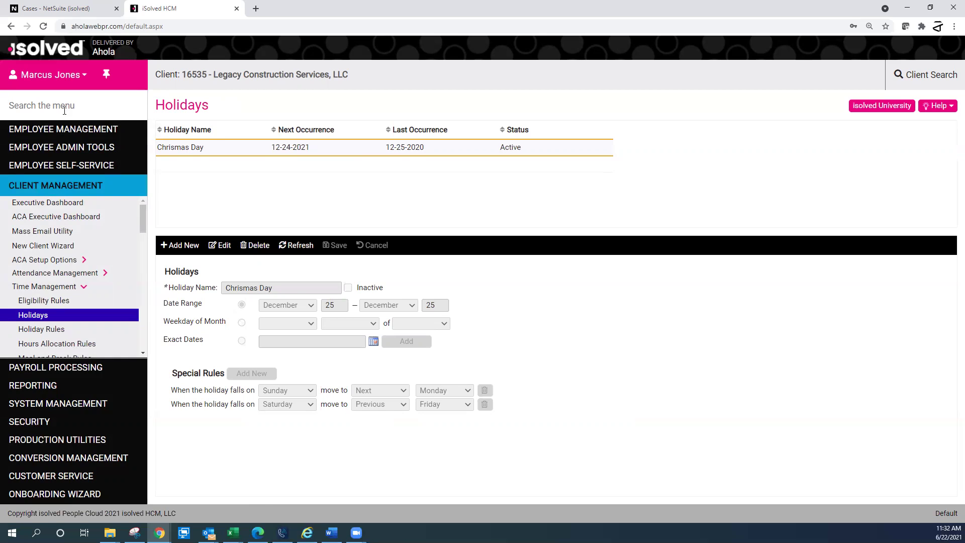
type("leave")
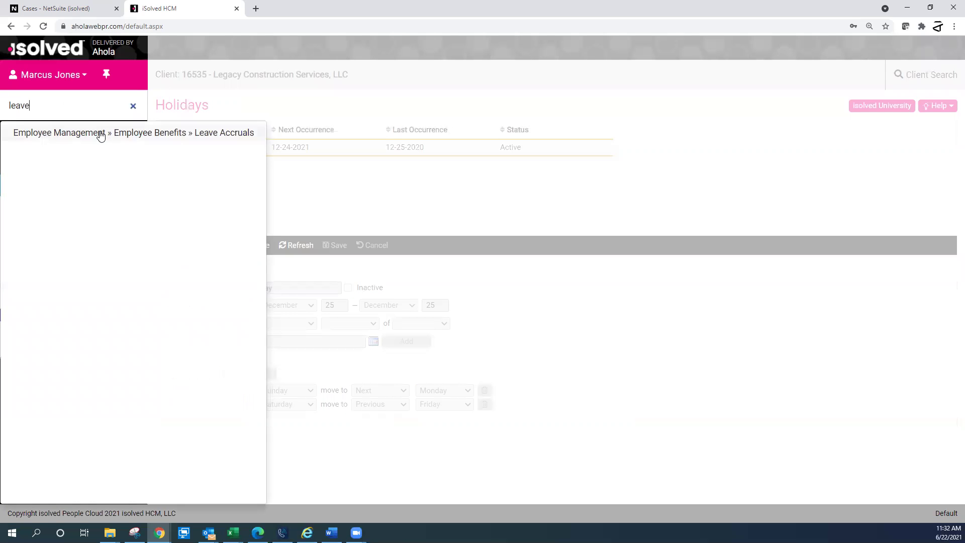
left_click(101, 134)
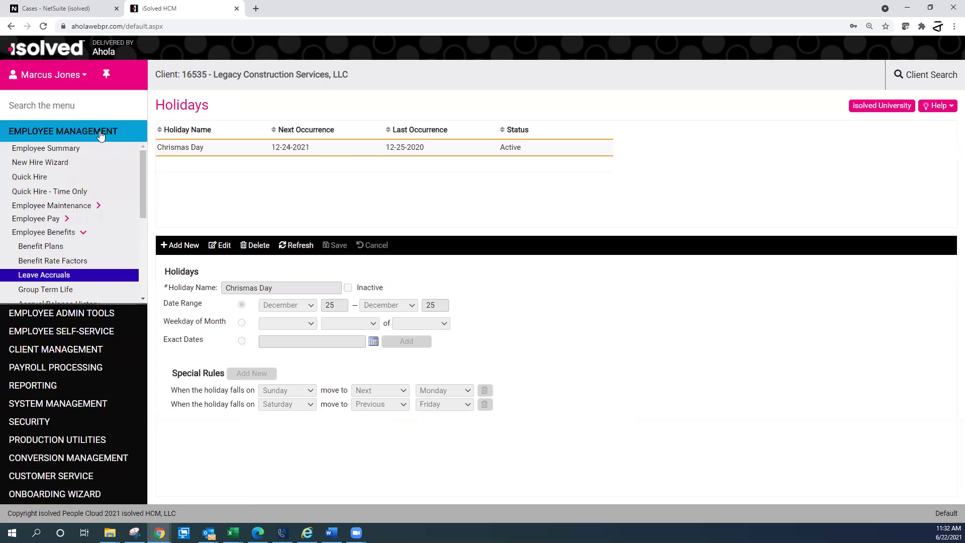
left_click(61, 107)
type("leave")
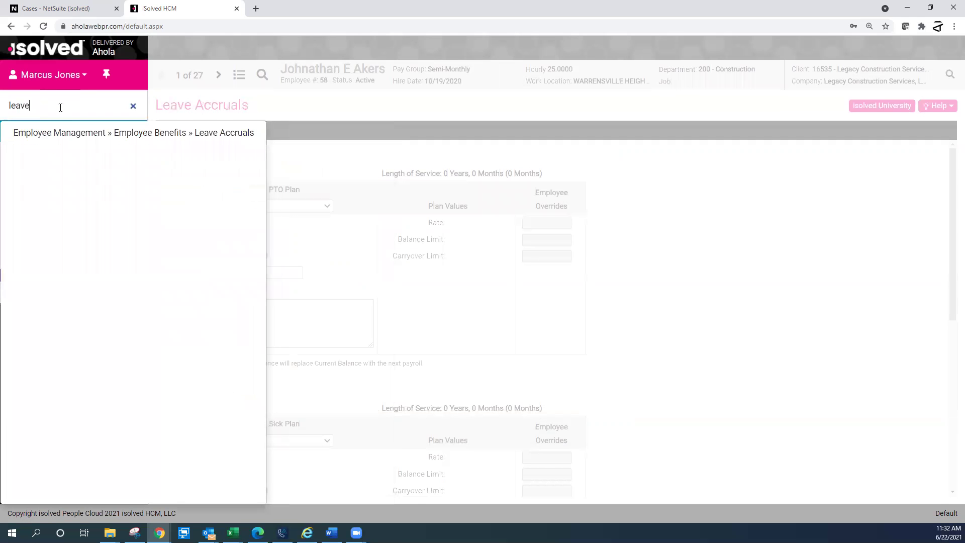
Assign the Vacation plan to the employee with an update balance of 80.
left_click(86, 144)
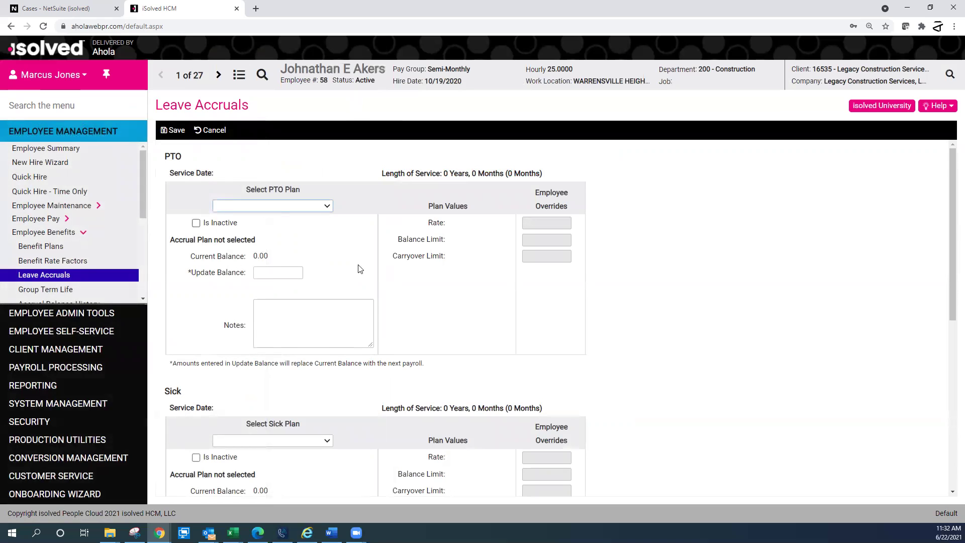
left_click(272, 206)
left_click(647, 330)
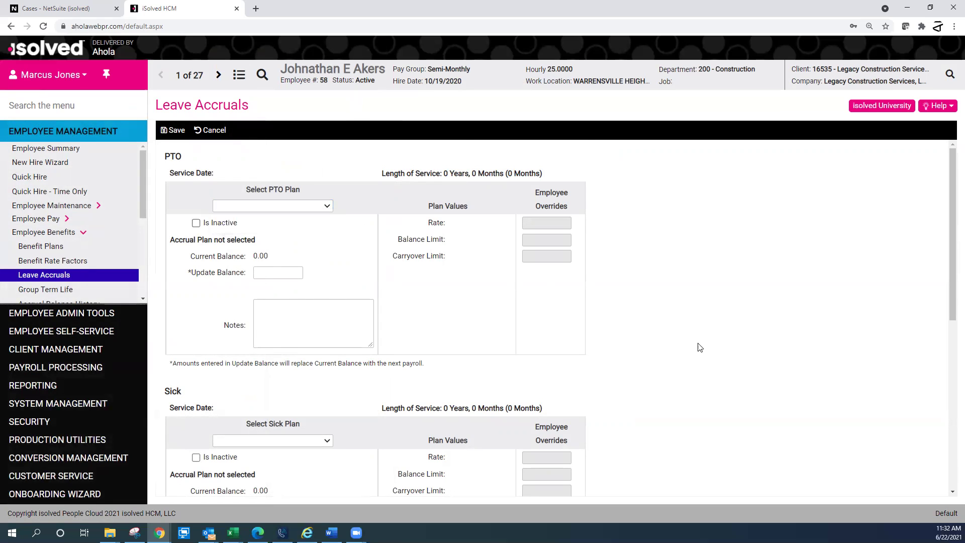
scroll(474, 360, "down", 7)
left_click(300, 331)
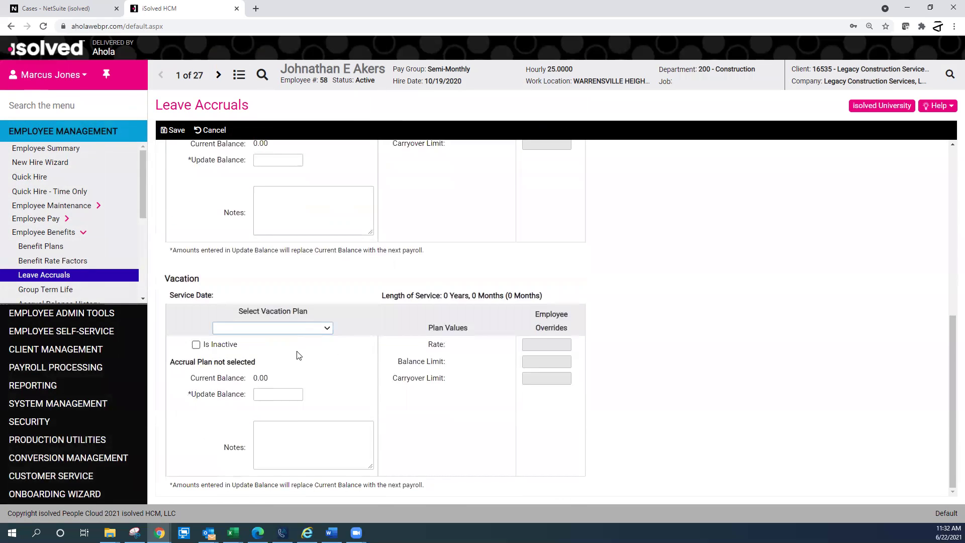
left_click_drag(189, 394, 254, 398)
left_click(266, 398)
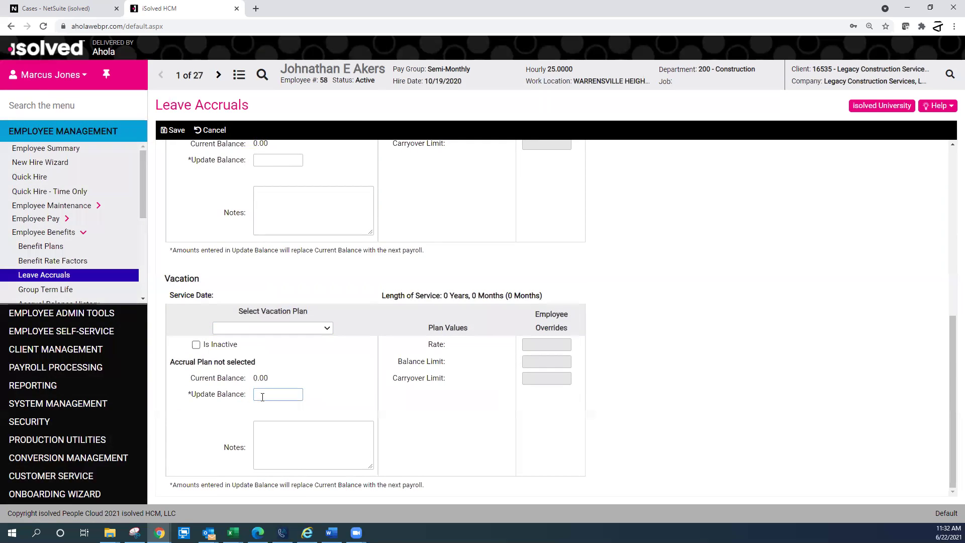
left_click(262, 331)
left_click(254, 346)
left_click(261, 395)
type("80")
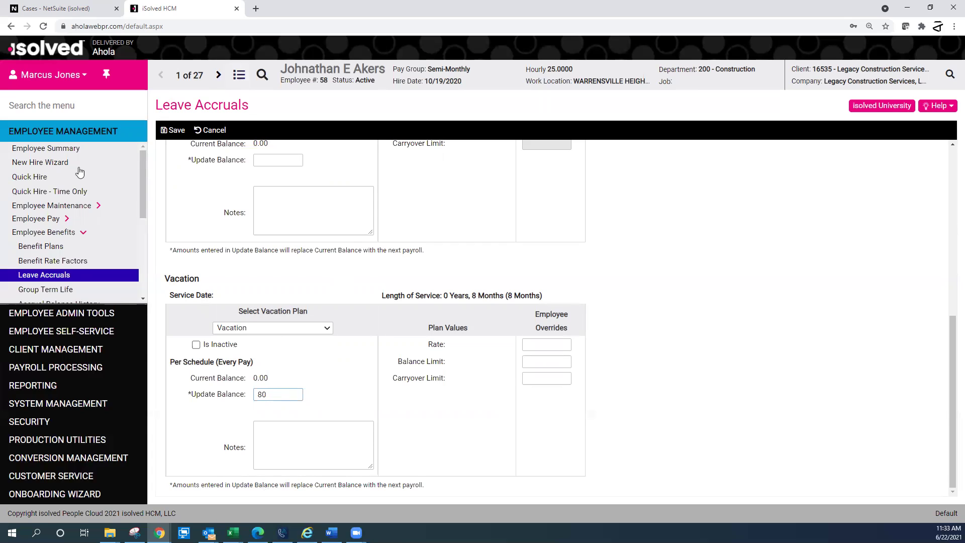
Search the menu for 'accr' and go to the client's Accrual Plans page.
left_click(58, 106)
type("accr")
left_click(634, 334)
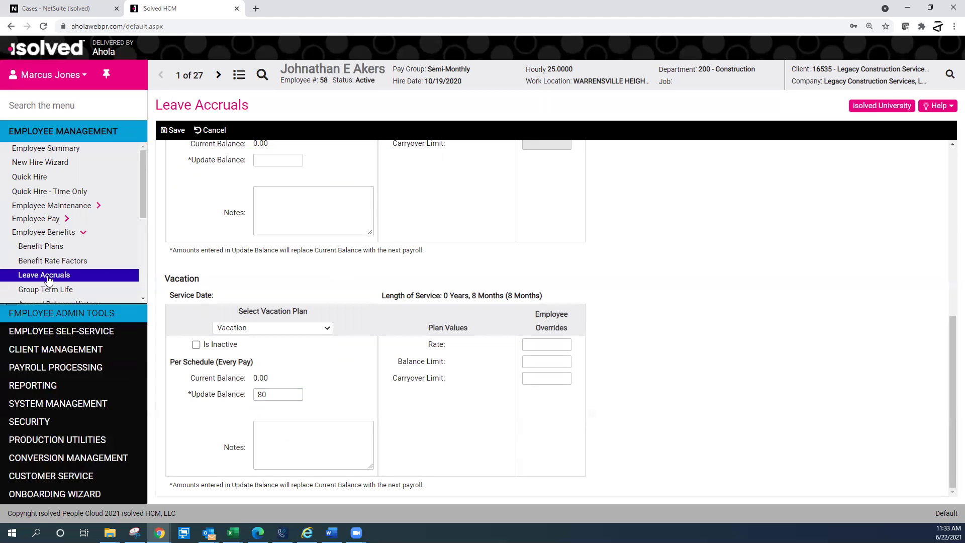
left_click(52, 106)
type("accr")
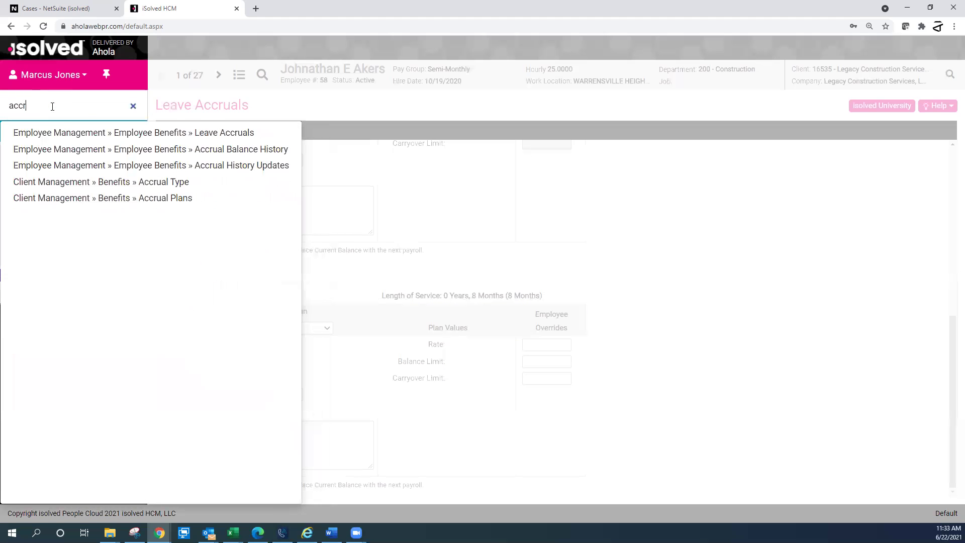
left_click(113, 200)
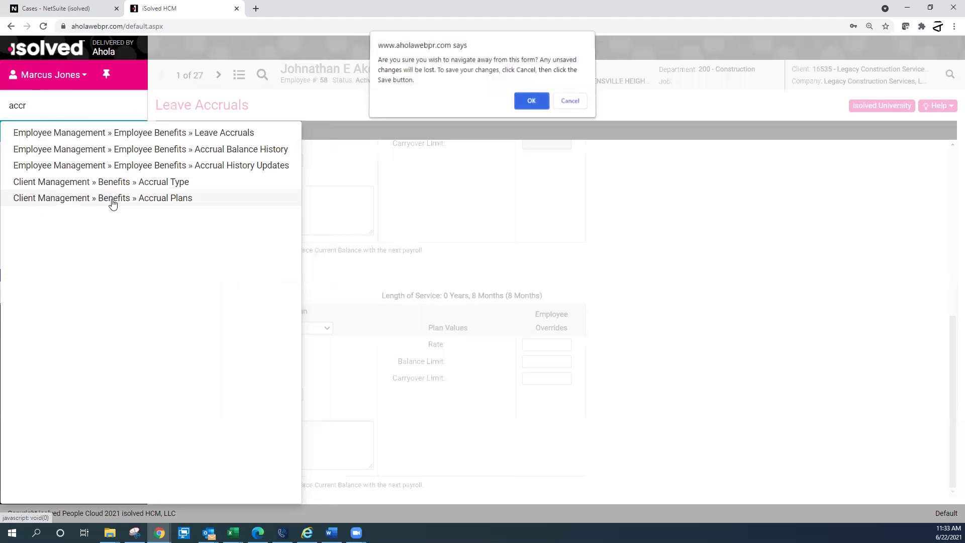
Confirm leaving the unsaved form and view the Vacation plan's rates (0 months, 0.0000 factor).
left_click(543, 101)
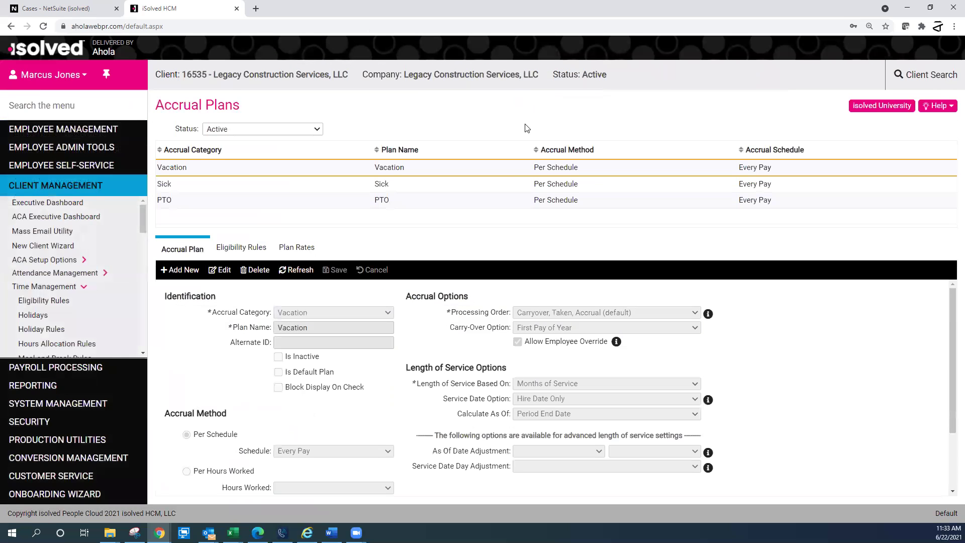
left_click(288, 249)
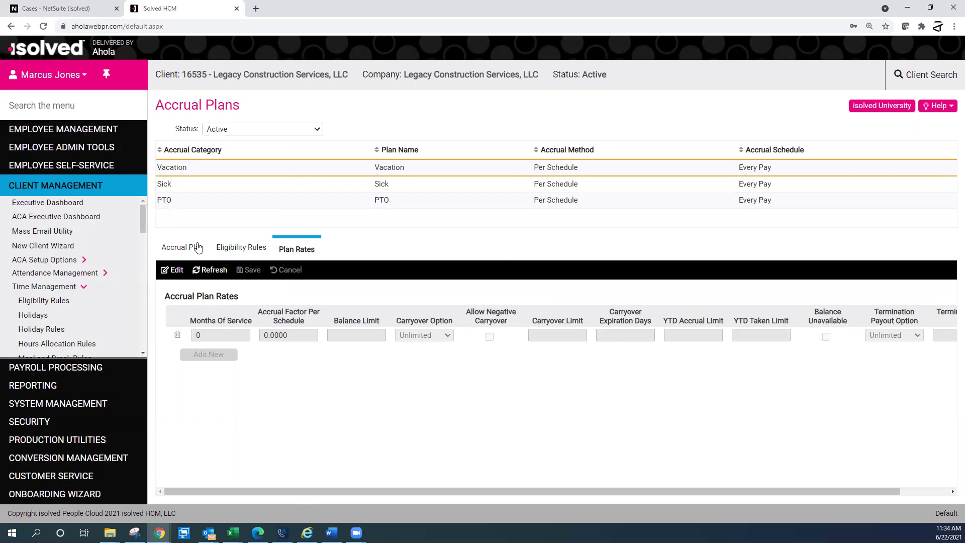
left_click(182, 248)
left_click(221, 270)
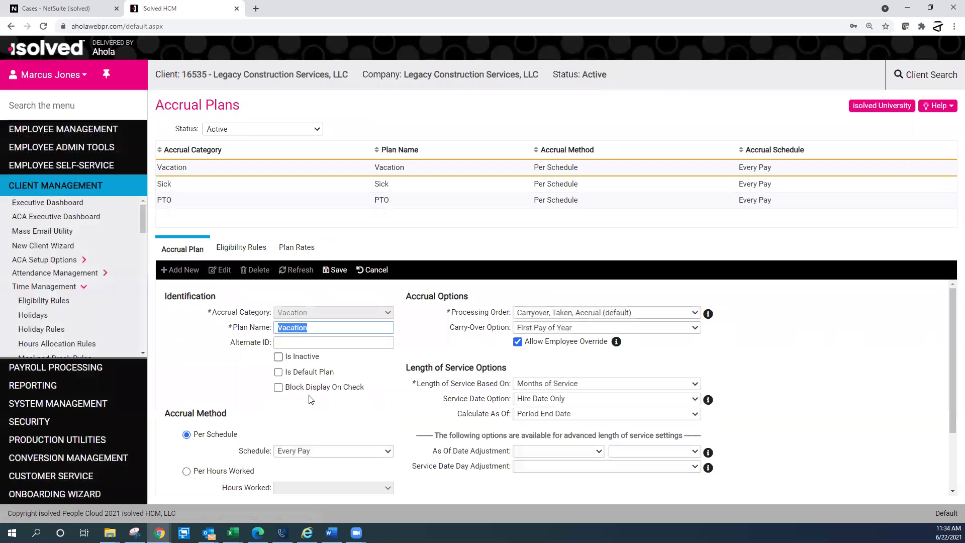
left_click(308, 451)
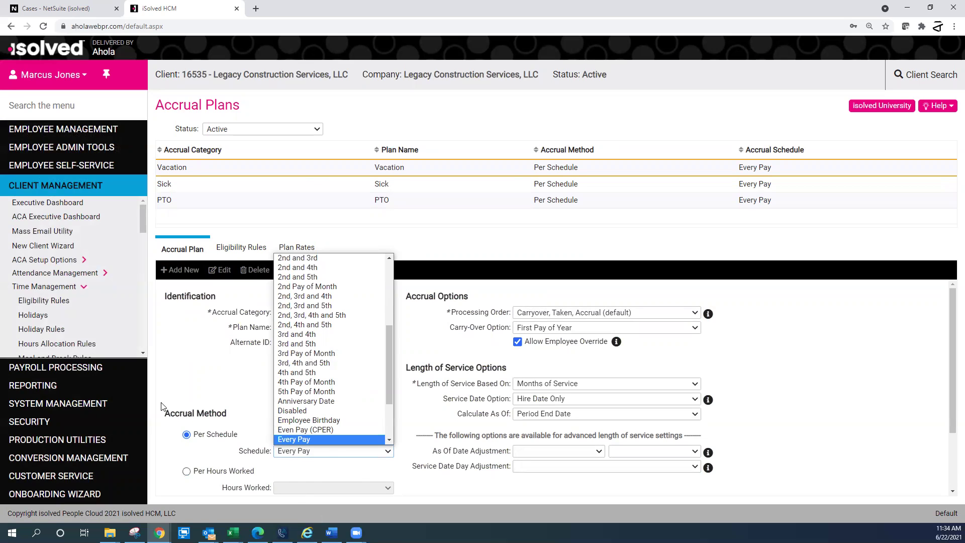
left_click(173, 356)
left_click(311, 246)
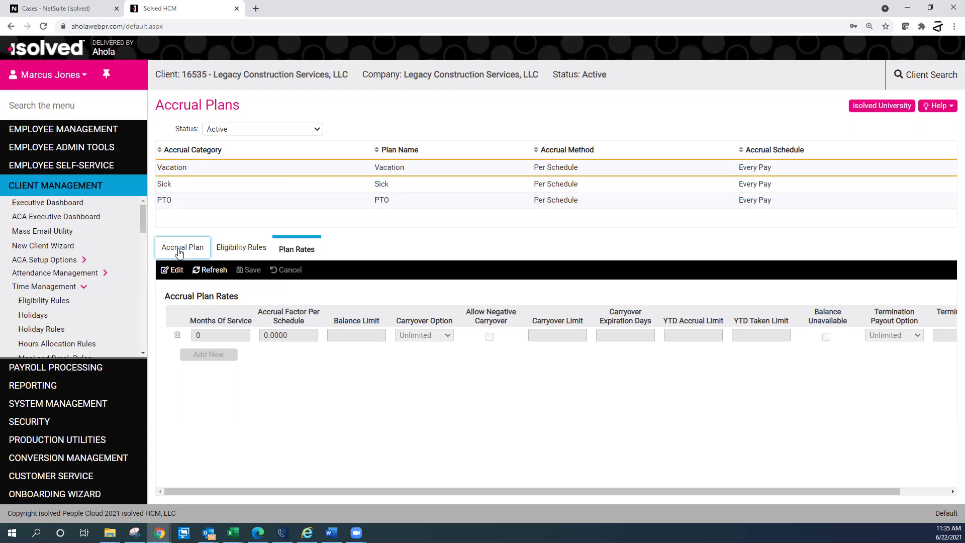
Set the Vacation plan's schedule to First Pay of Year and save.
left_click(180, 249)
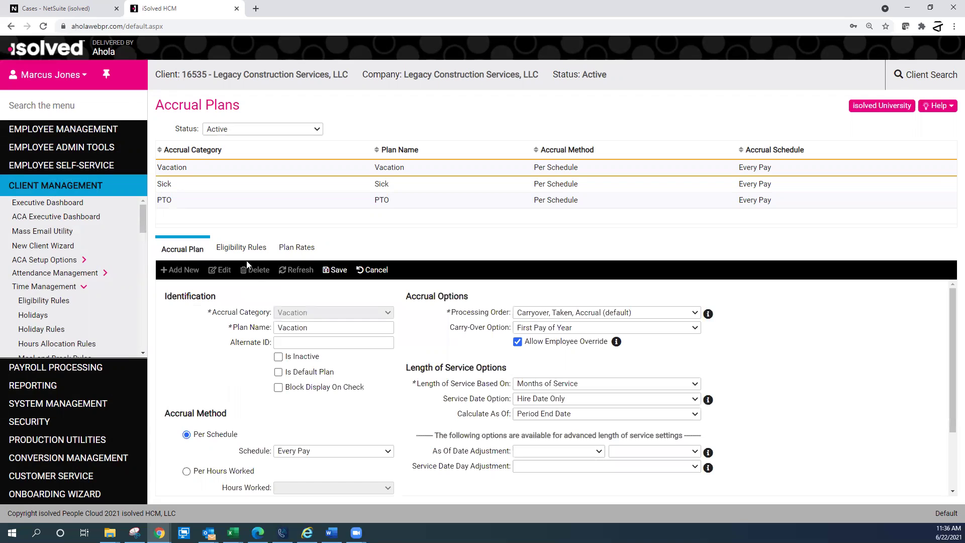
left_click(298, 451)
scroll(296, 401, "down", 3)
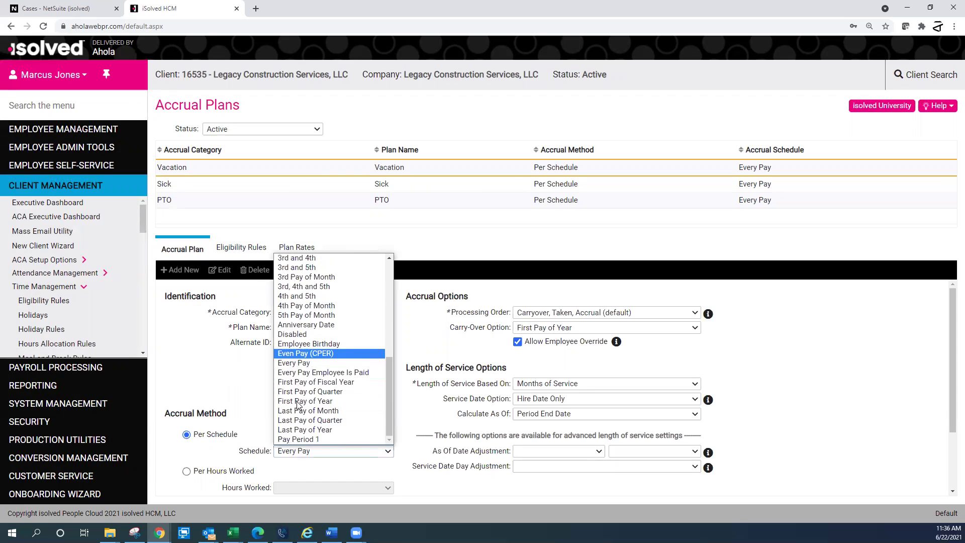
left_click(297, 401)
left_click(335, 270)
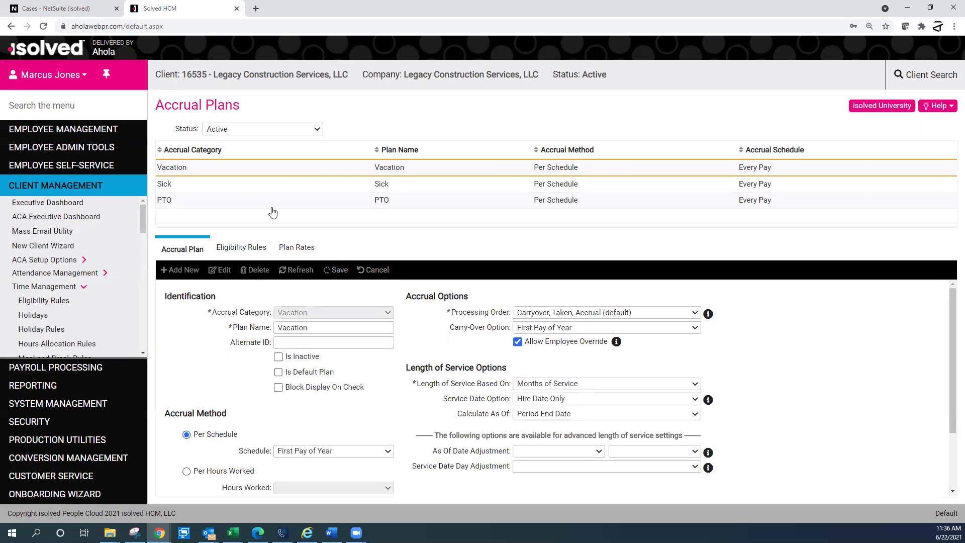
Set the PTO plan to First Pay of Year with Adjusted Service Date, saving each change.
left_click(231, 200)
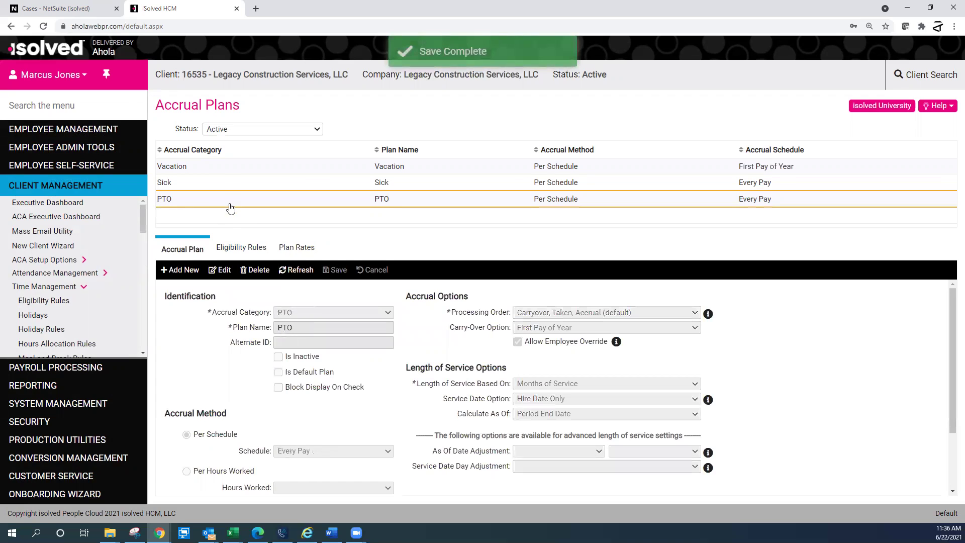
left_click(217, 272)
left_click(302, 451)
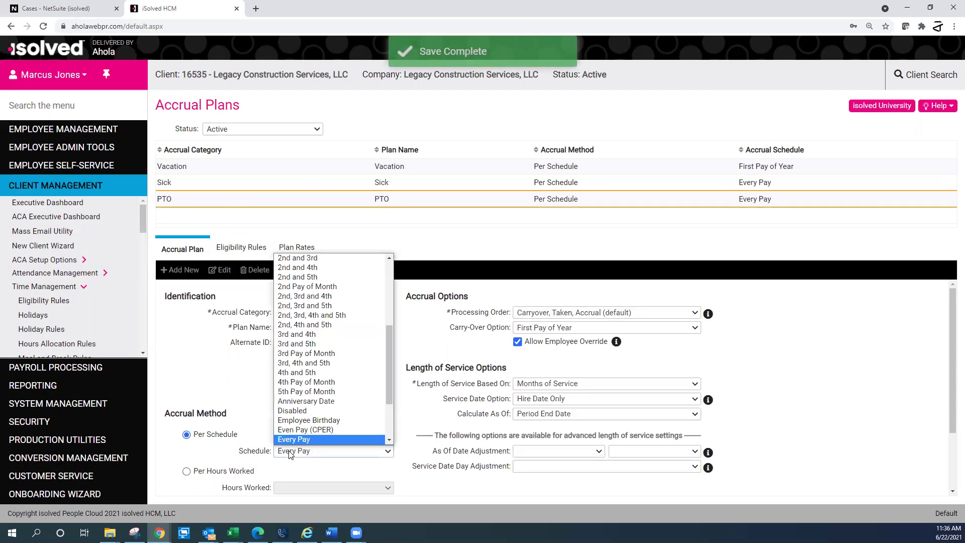
scroll(291, 431, "down", 2)
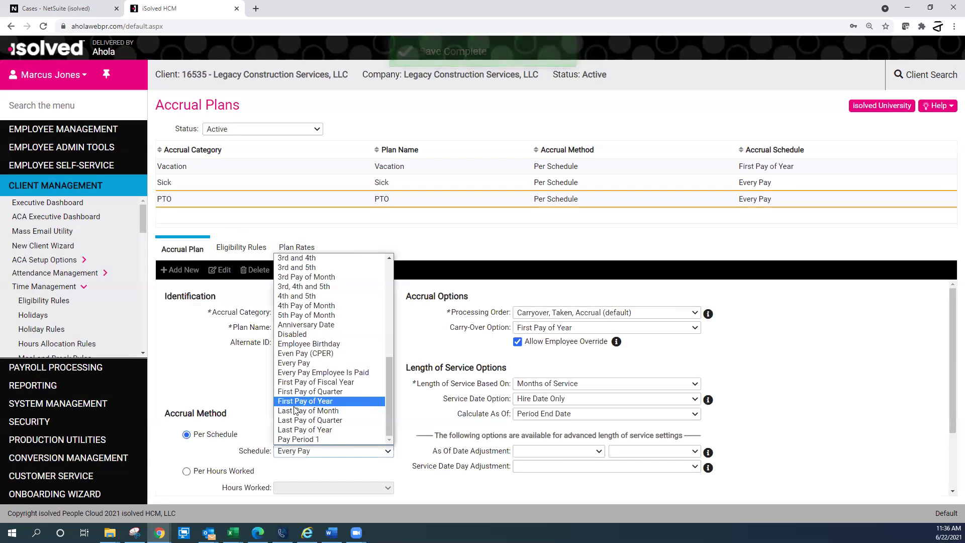
left_click(292, 401)
left_click(333, 270)
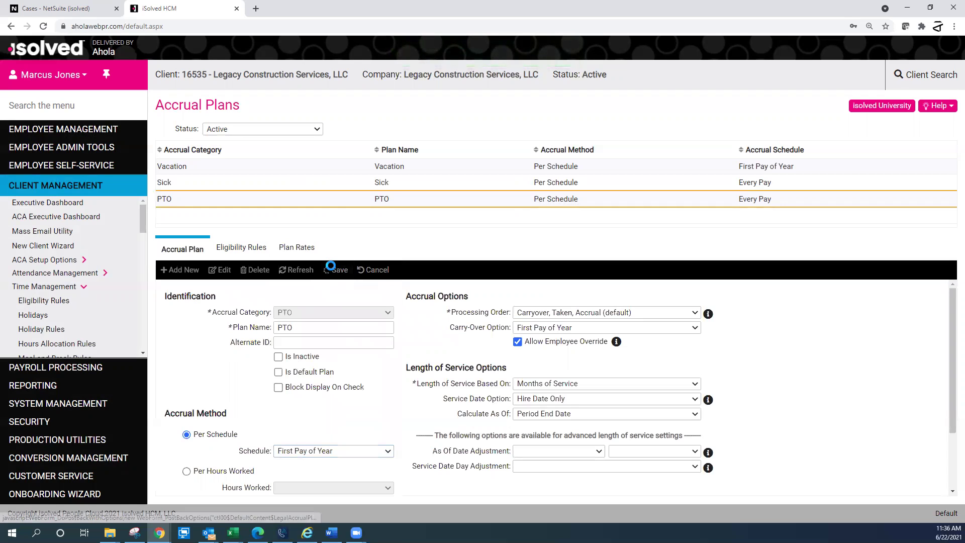
left_click(220, 270)
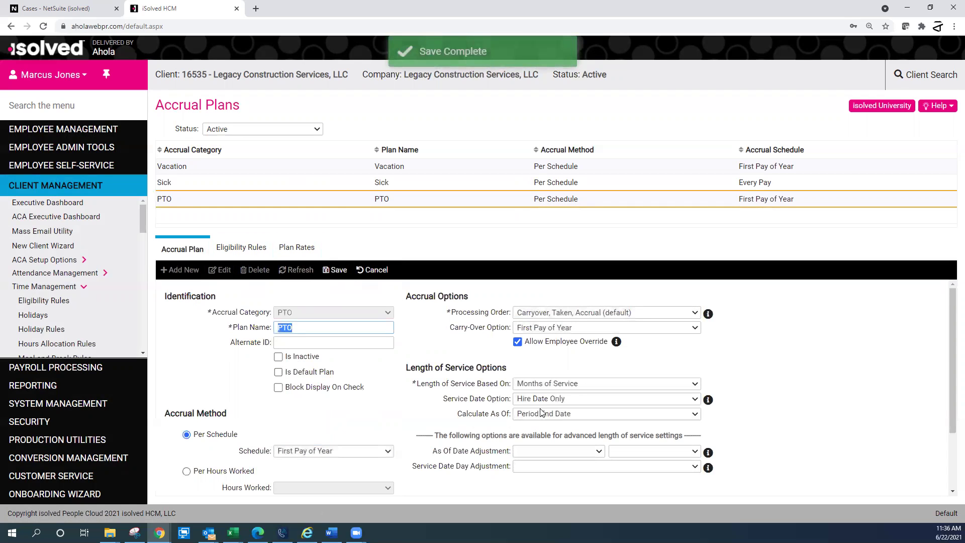
left_click(542, 399)
left_click(541, 411)
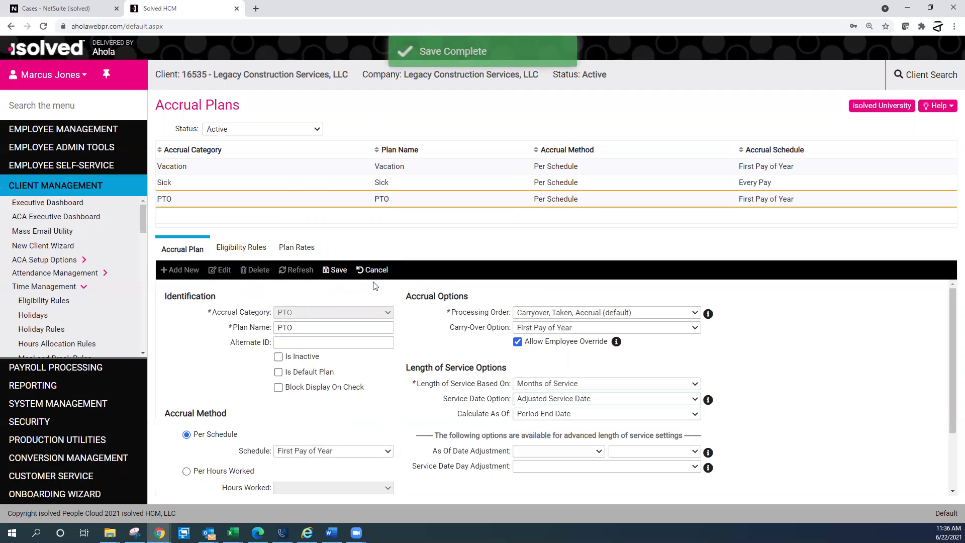
left_click(336, 271)
Set the Sick plan's service date option to Adjusted Service Date and save.
left_click(259, 186)
left_click(221, 270)
left_click(543, 399)
left_click(546, 411)
left_click(335, 271)
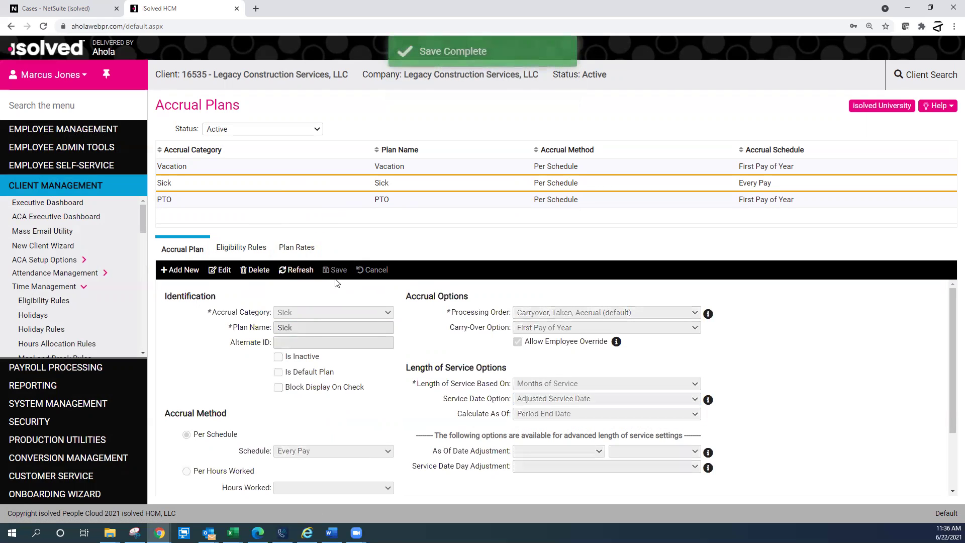
left_click(291, 251)
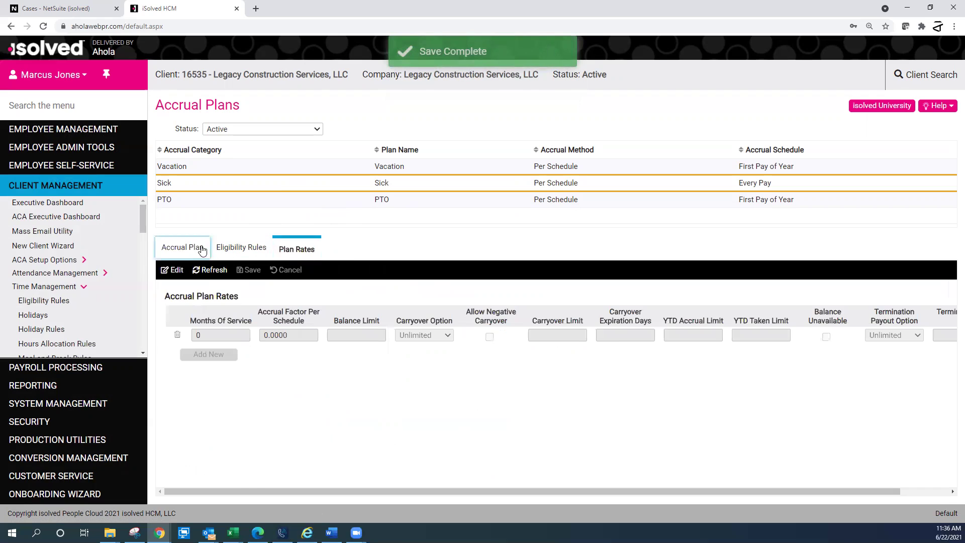
left_click(201, 250)
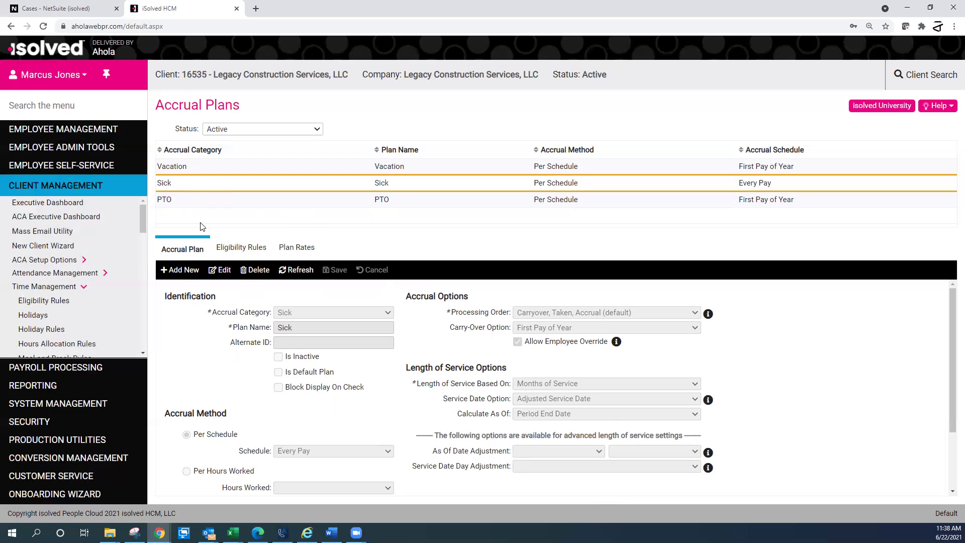
Mark the Sick plan Is Inactive and save, then review the remaining Vacation and PTO plans.
left_click(220, 270)
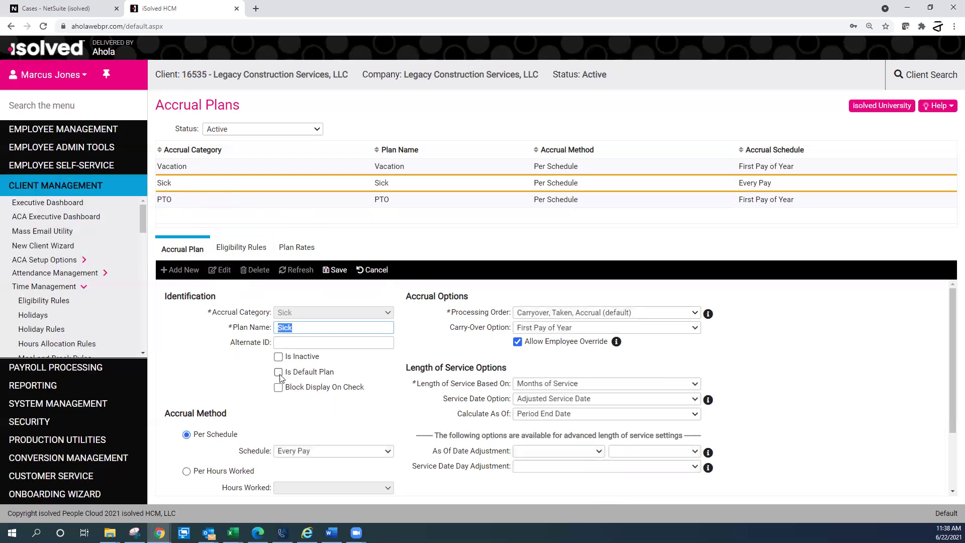
left_click(278, 356)
left_click(330, 270)
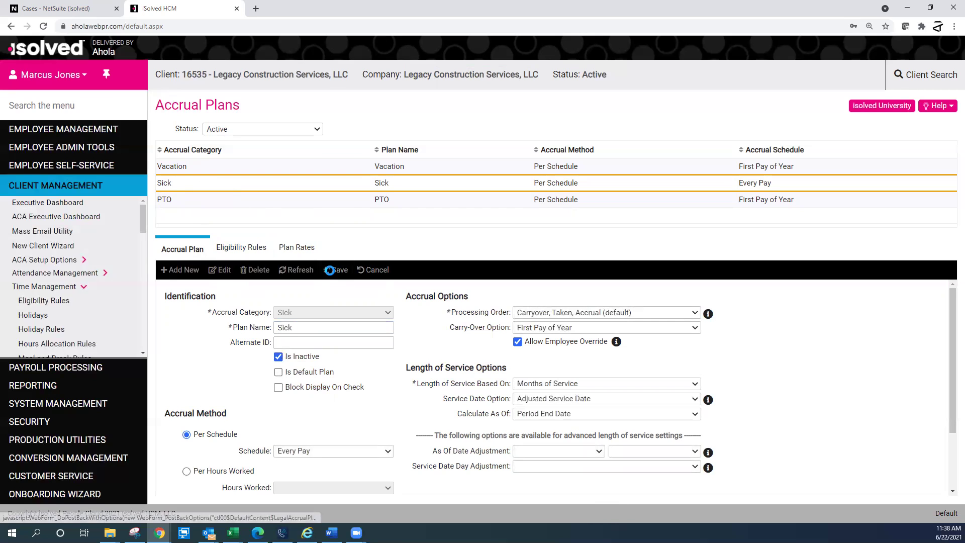
left_click(200, 169)
left_click(197, 187)
left_click(207, 171)
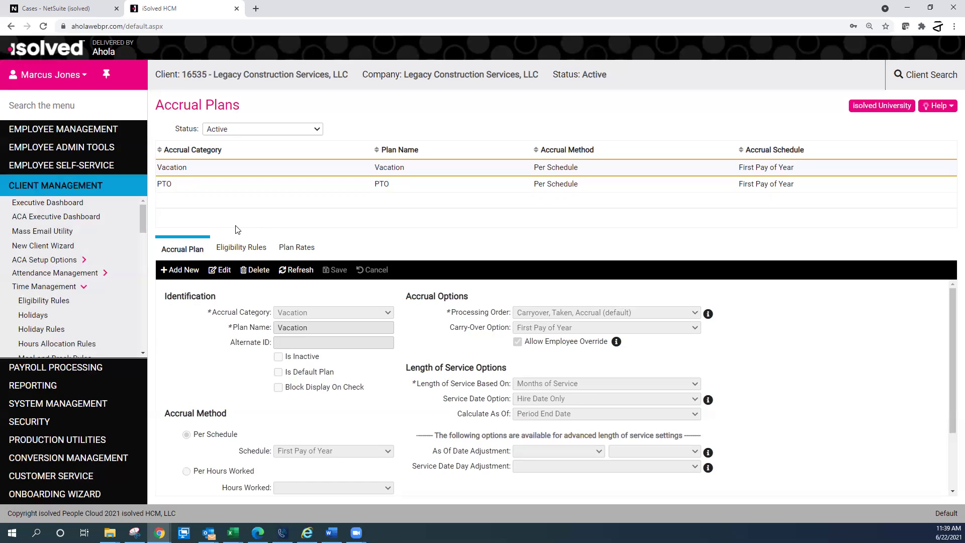
Change the Vacation plan's service date option to Adjusted Service Date and save.
left_click(221, 270)
left_click(555, 398)
left_click(552, 411)
left_click(335, 271)
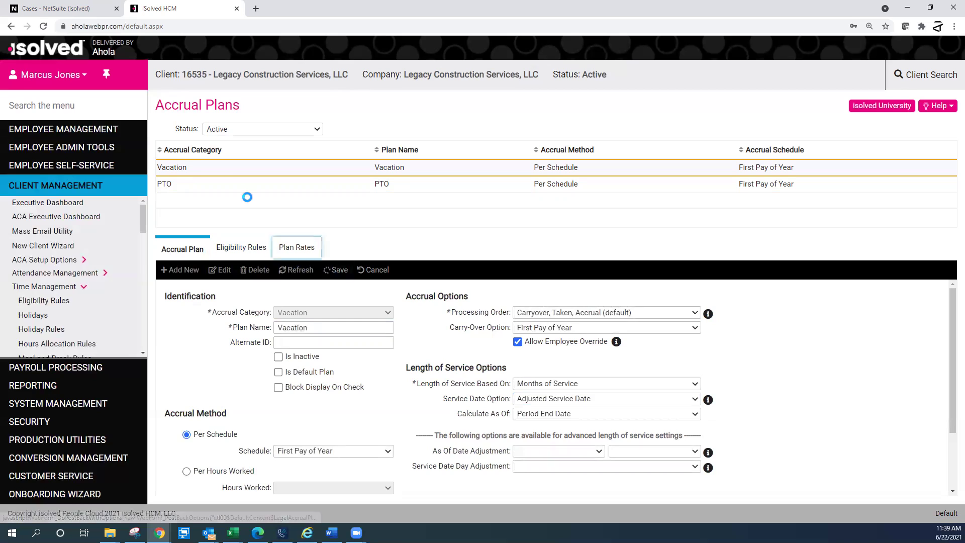
left_click(184, 184)
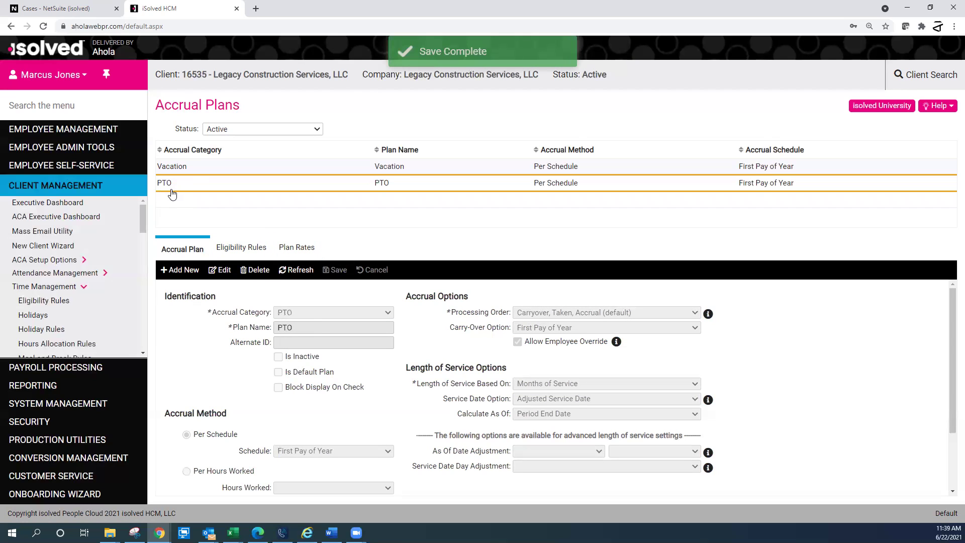
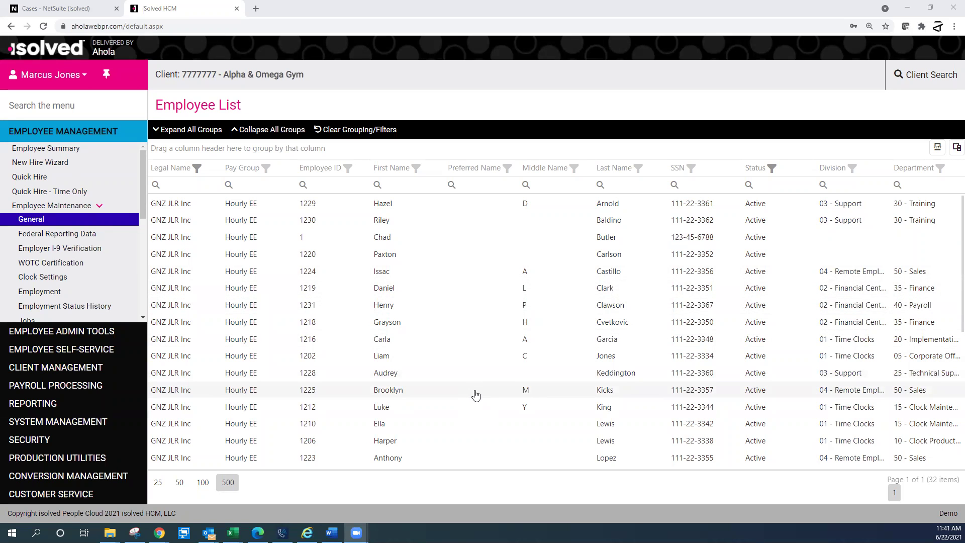
left_click(34, 106)
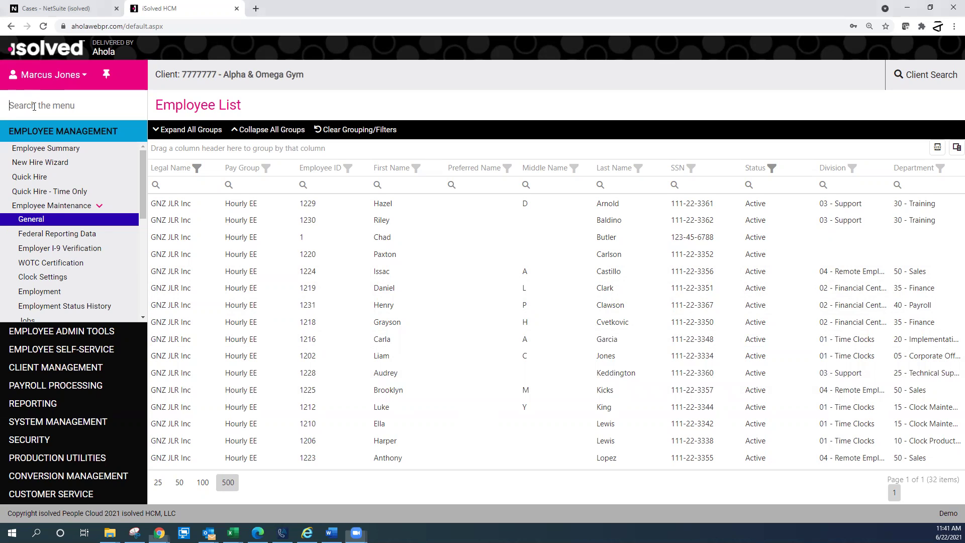
left_click(34, 76)
left_click(41, 100)
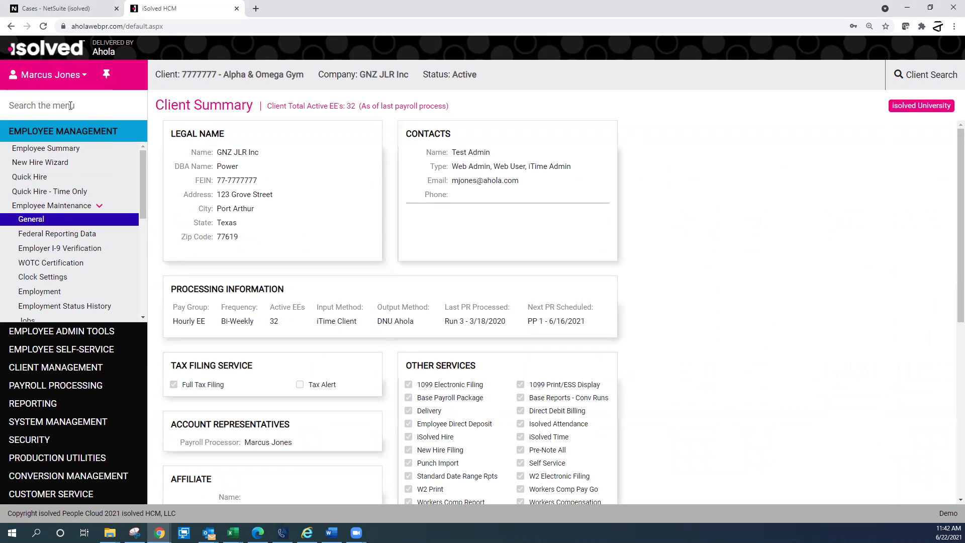
type("gener")
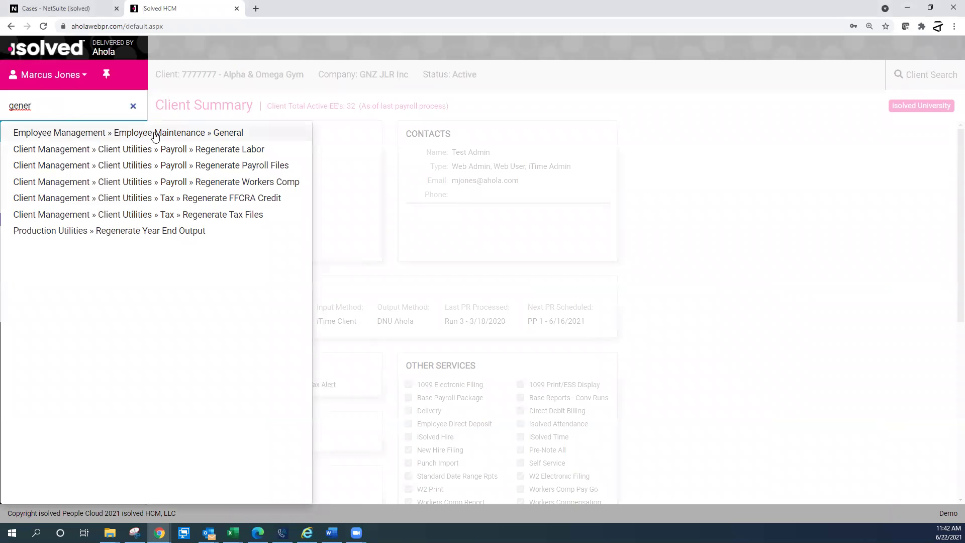
left_click(226, 137)
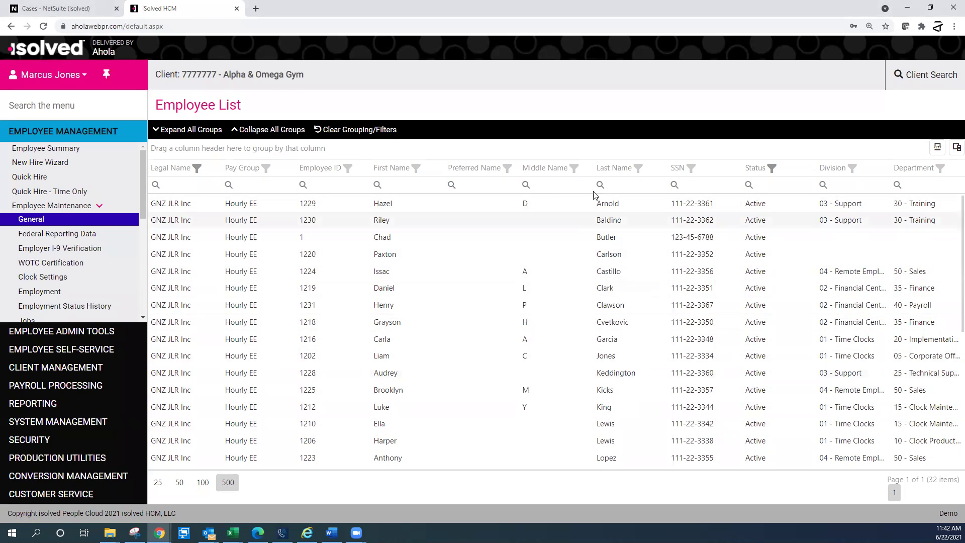
left_click(499, 390)
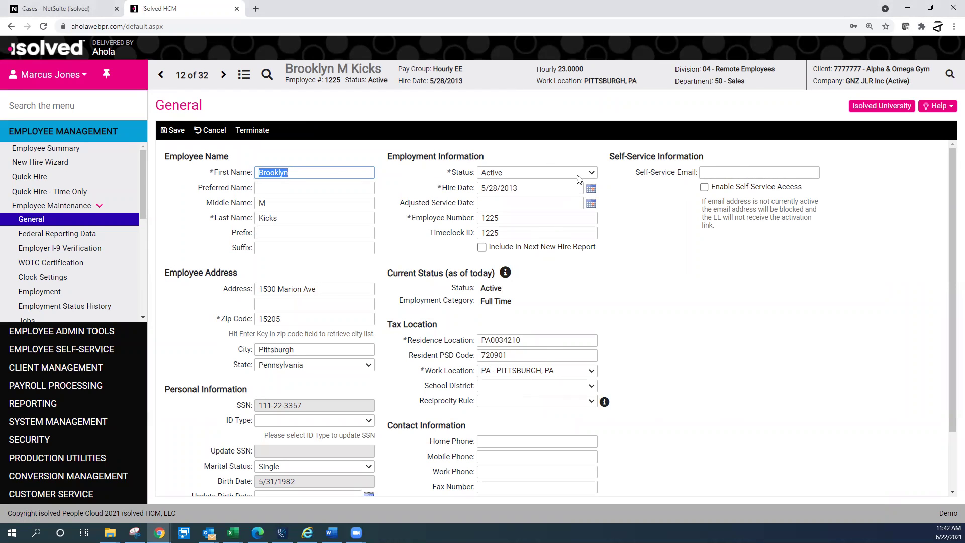
Tick Enable Self-Service Access in the twelfth employee's Self-Service Information section.
left_click_drag(608, 159, 717, 157)
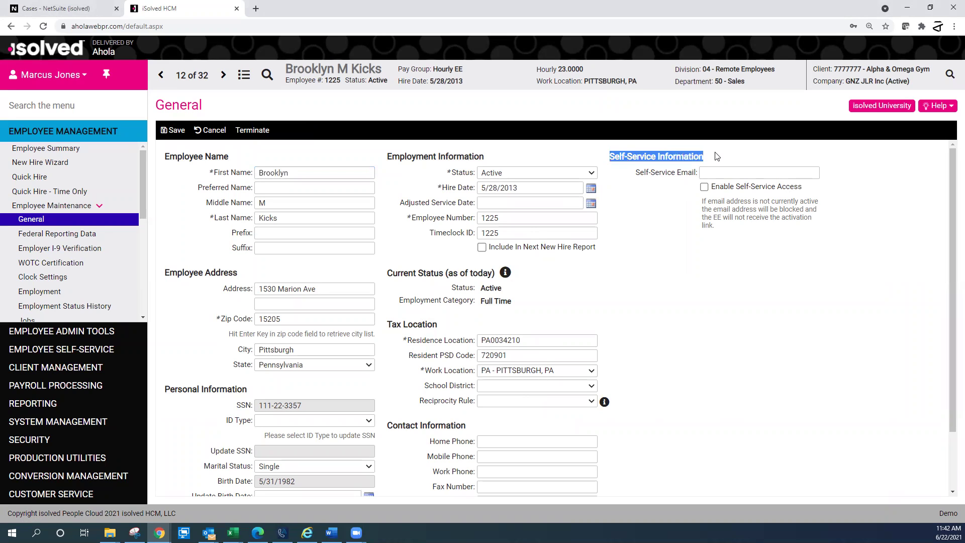
left_click(729, 174)
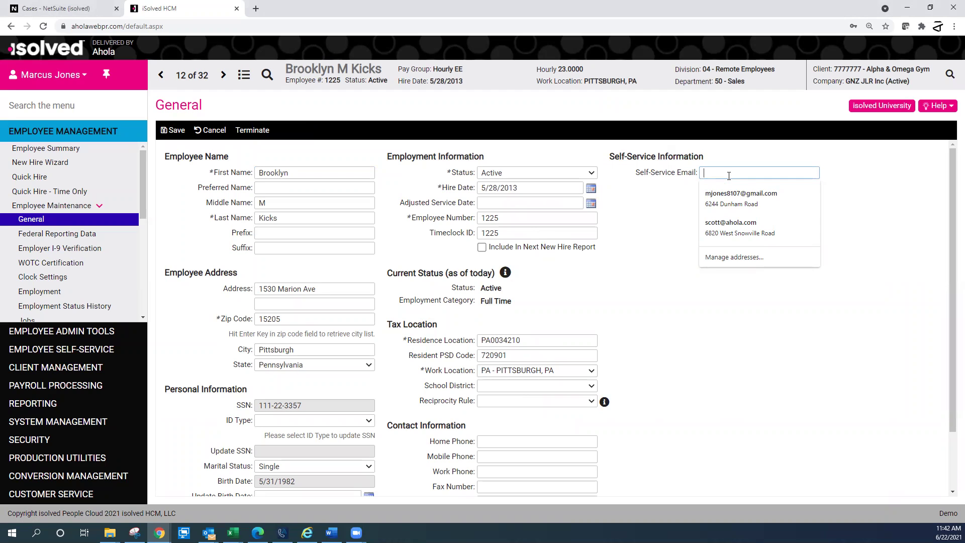
left_click(897, 270)
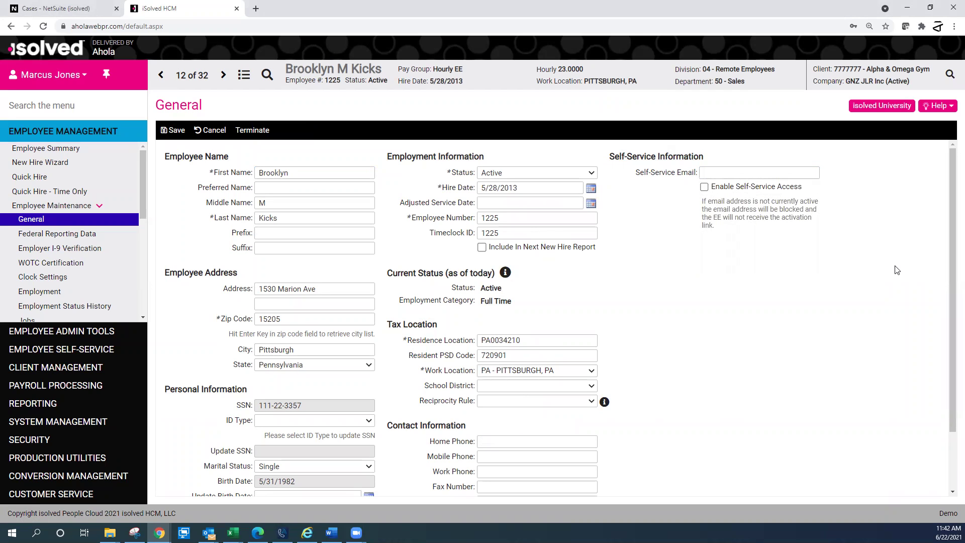
left_click(705, 187)
Return to the Employee List without saving and open the fourth employee's record.
left_click(244, 74)
left_click(520, 107)
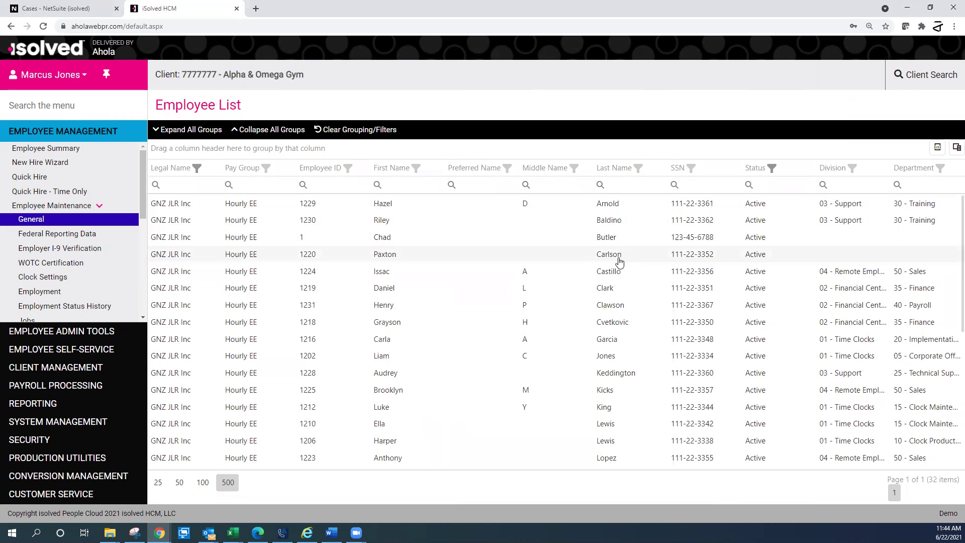
left_click(618, 257)
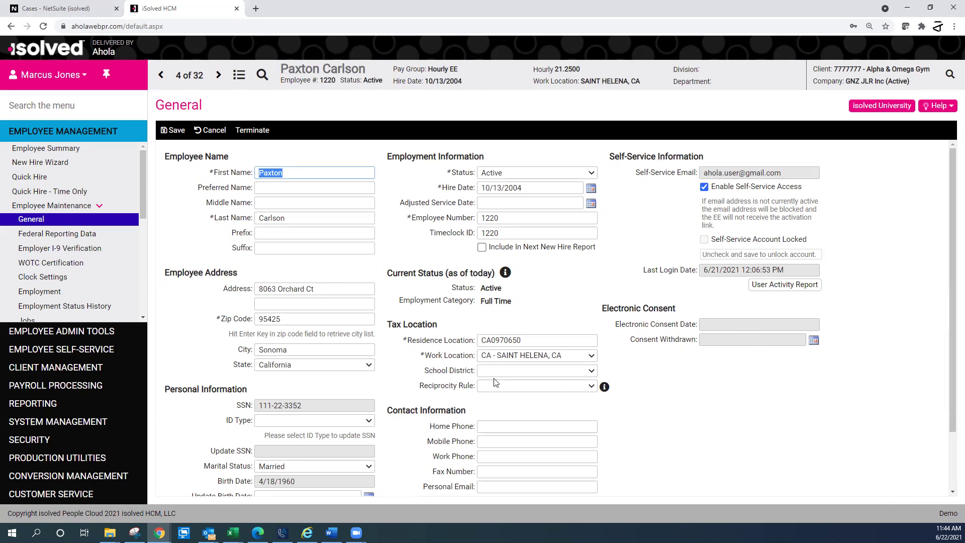
Review the fourth employee's self-service last login and consent details.
left_click_drag(634, 273, 816, 270)
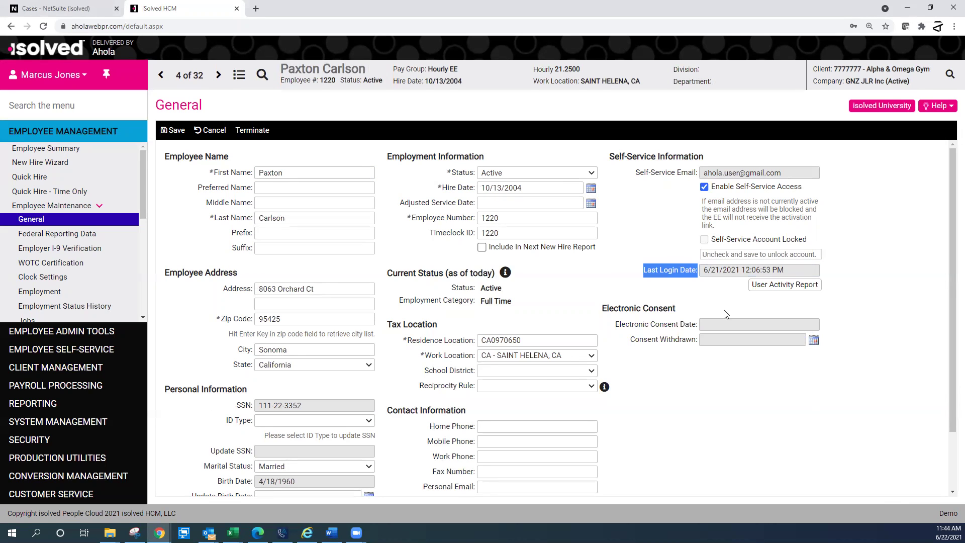
left_click(620, 305)
left_click_drag(620, 304, 707, 318)
left_click(704, 323)
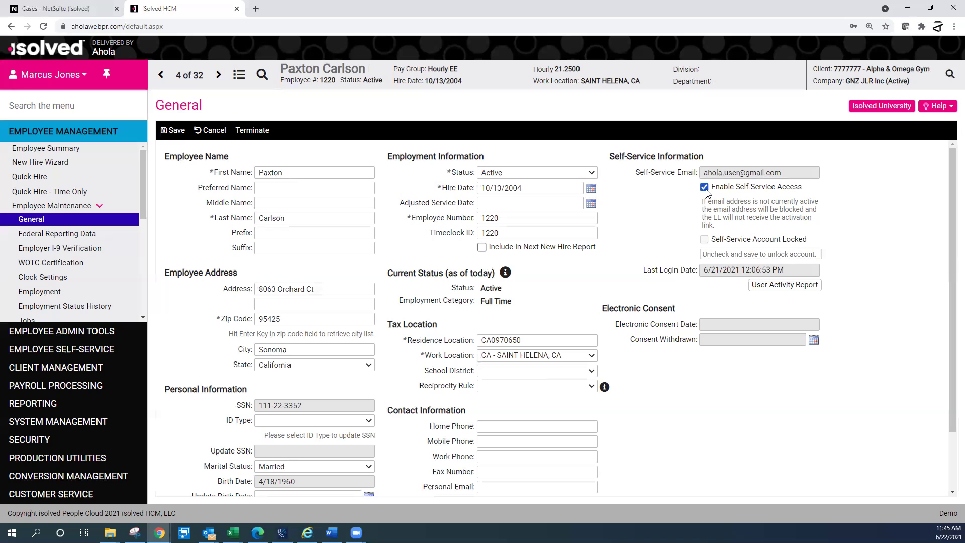
Disable self-service access and save, then re-enable it to trigger the existing-login warning.
left_click(705, 187)
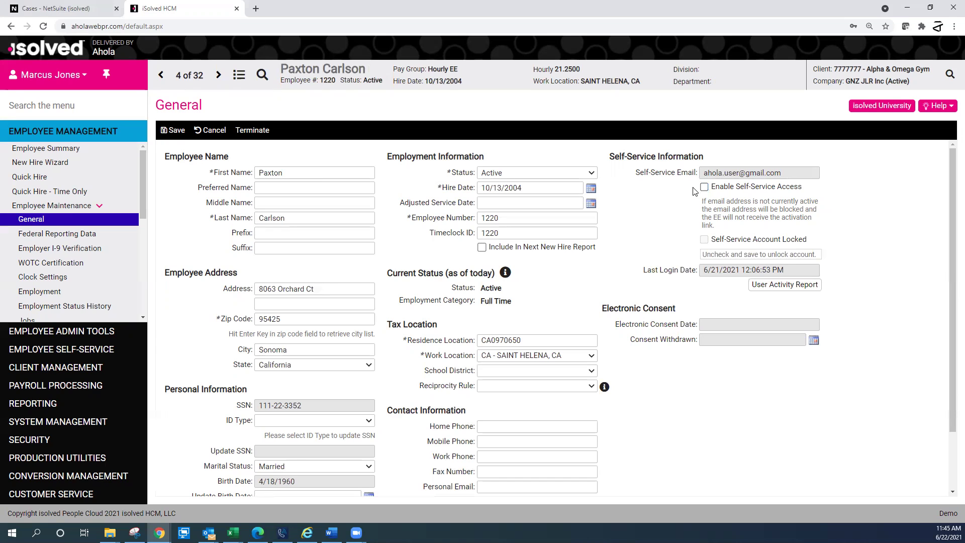
left_click(172, 131)
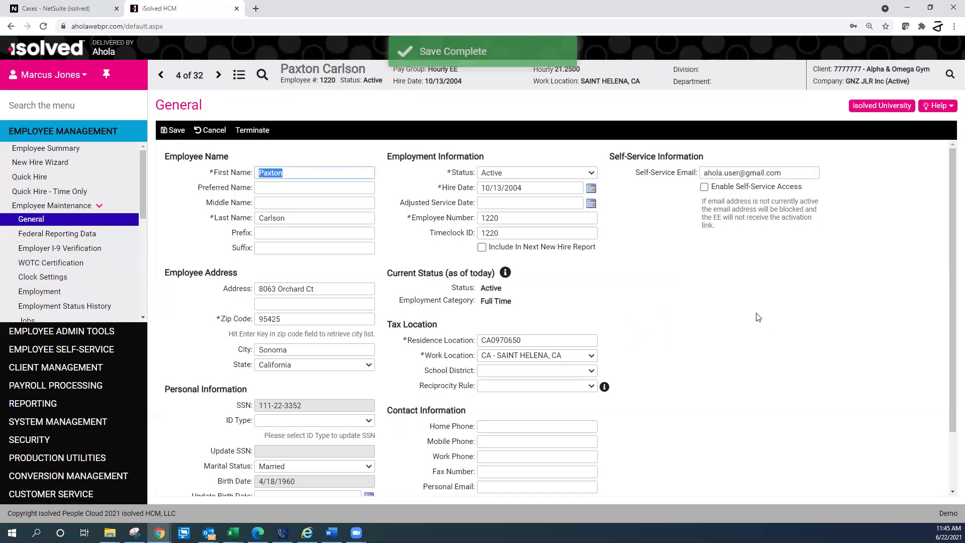
left_click(705, 187)
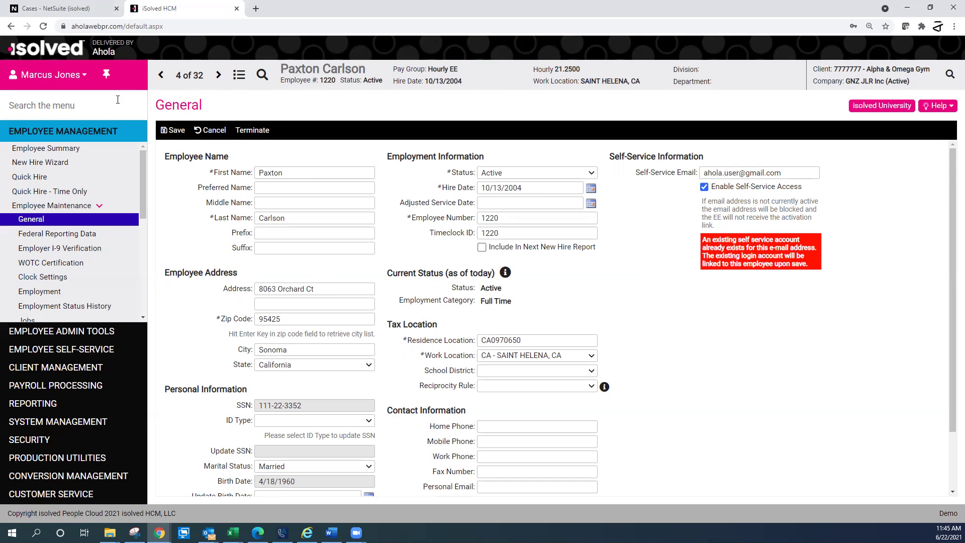
left_click(62, 80)
Log out of the admin session and log in with the saved self-service user credentials.
left_click(52, 153)
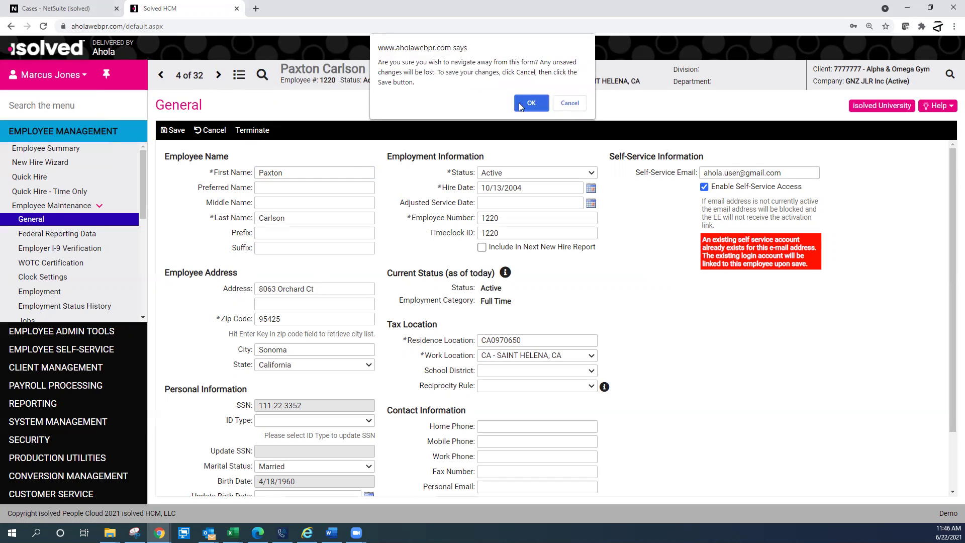
left_click(529, 102)
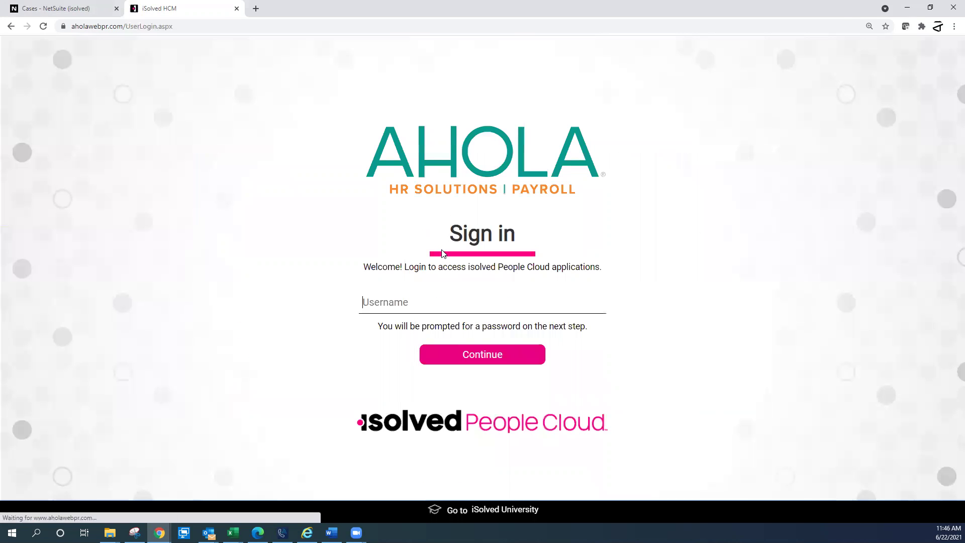
left_click(448, 297)
left_click(388, 353)
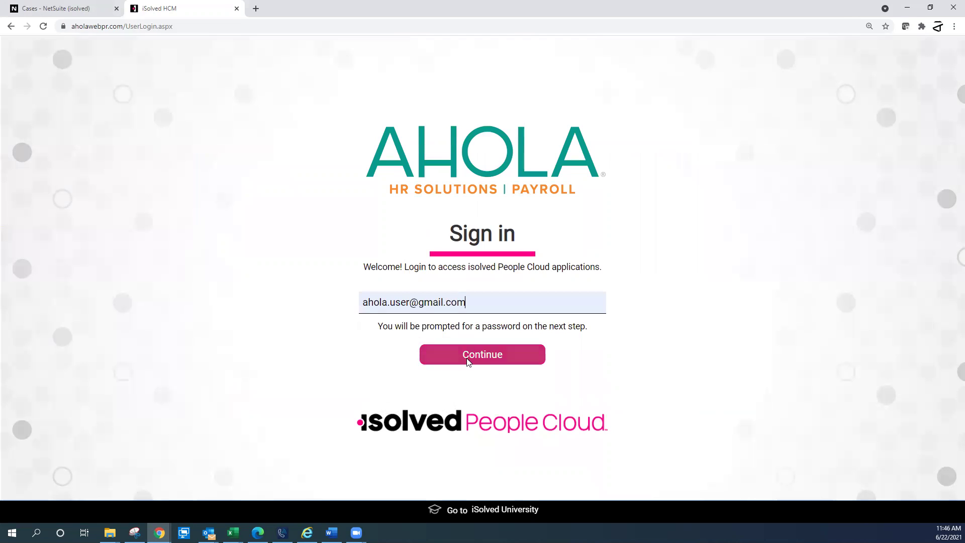
left_click(474, 358)
left_click(486, 385)
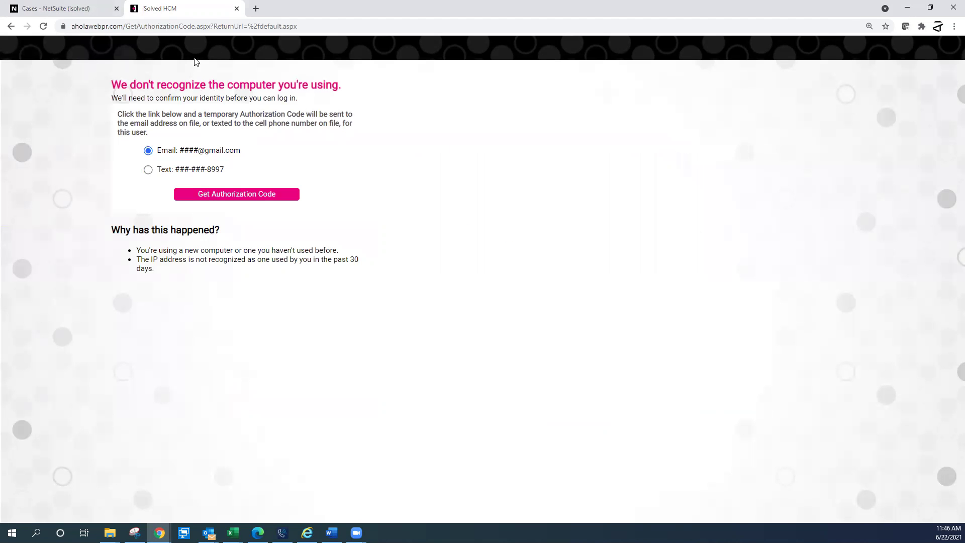
Have an authorization code texted and enter it to complete sign-in.
left_click(148, 170)
left_click(200, 193)
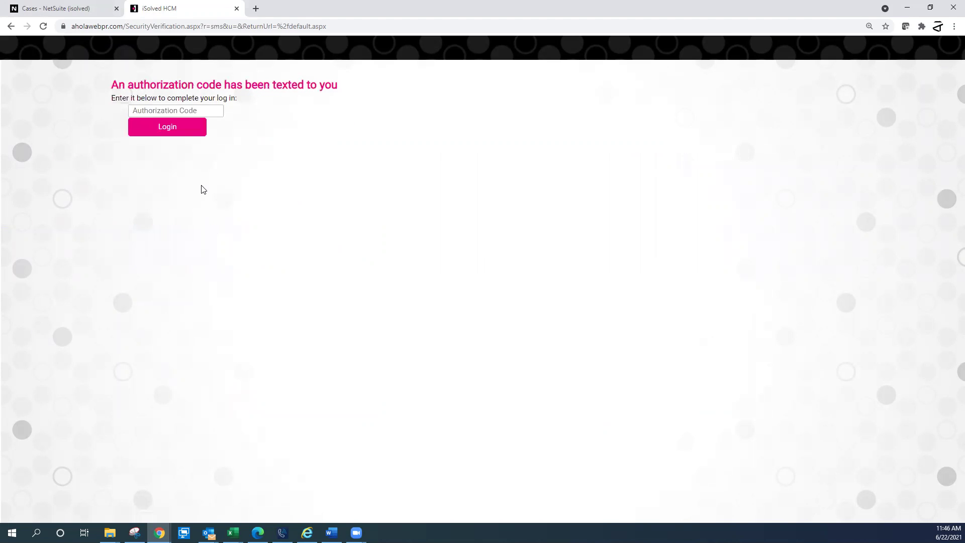
left_click(189, 112)
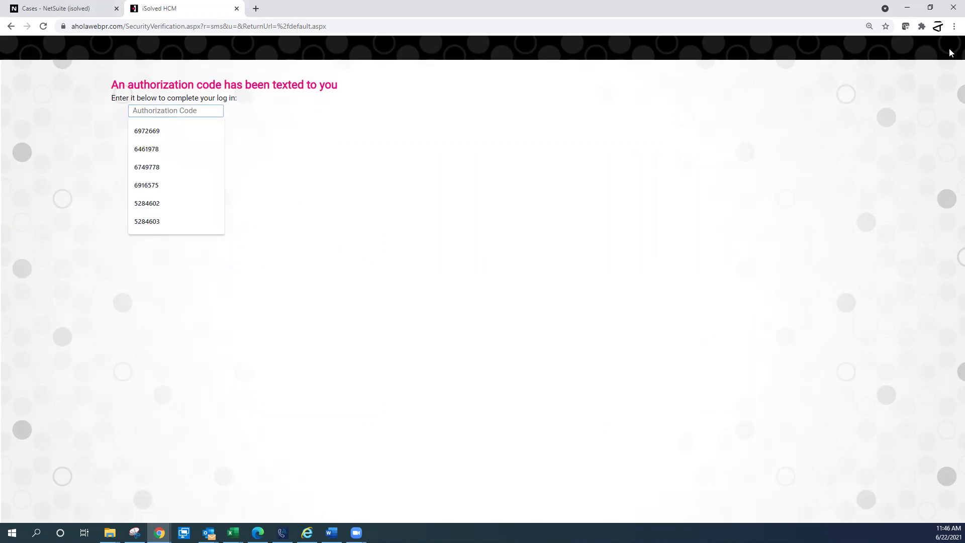
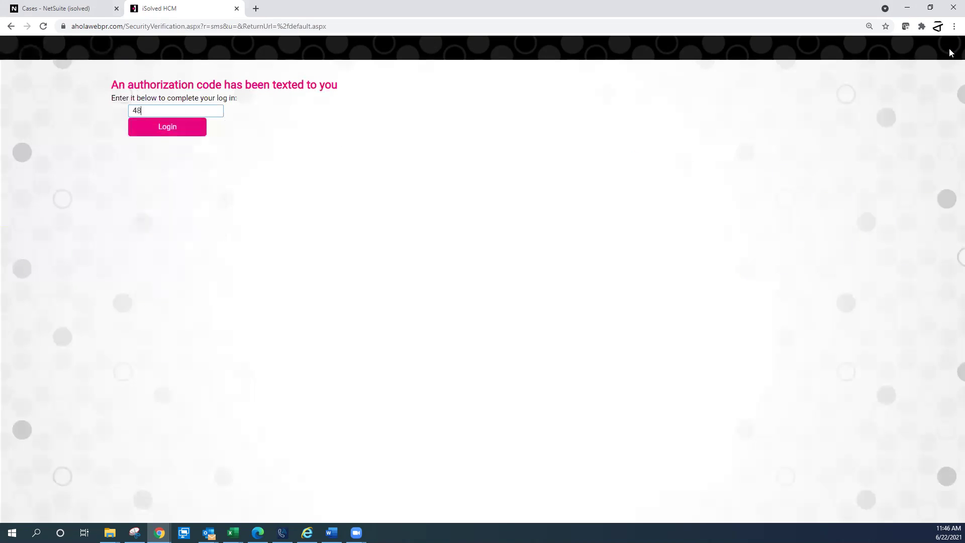
key("Return")
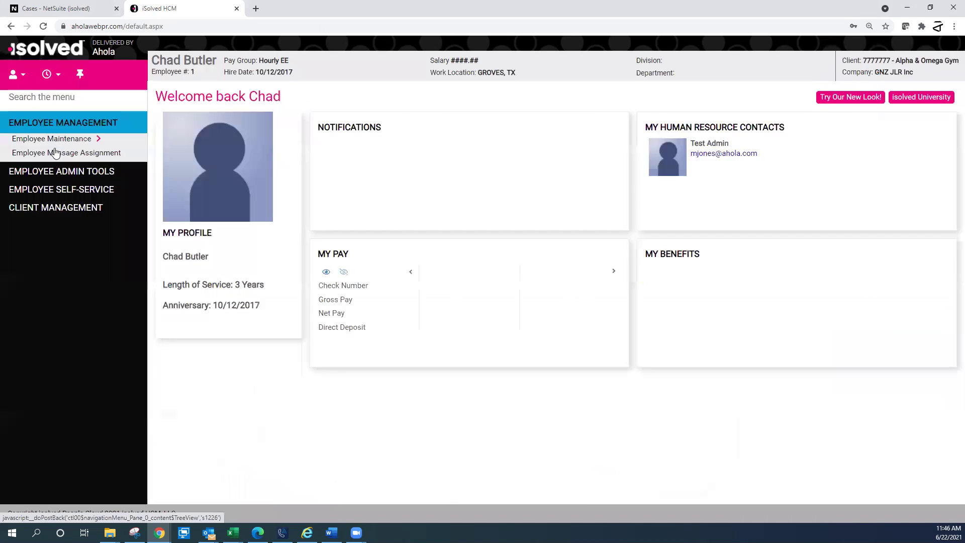
Record a Quick Punch at 11:46 AM and confirm the Last Transaction shows IN.
left_click(50, 76)
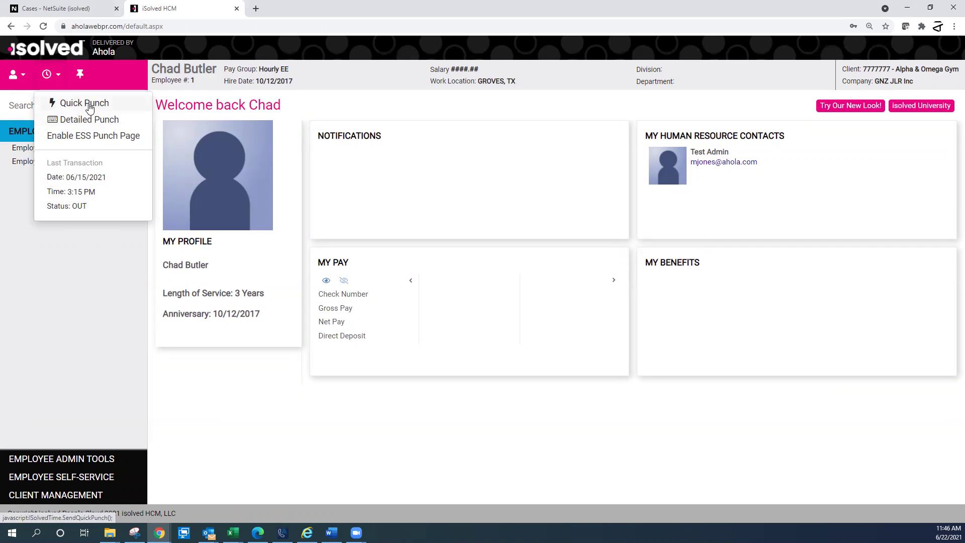
left_click(90, 104)
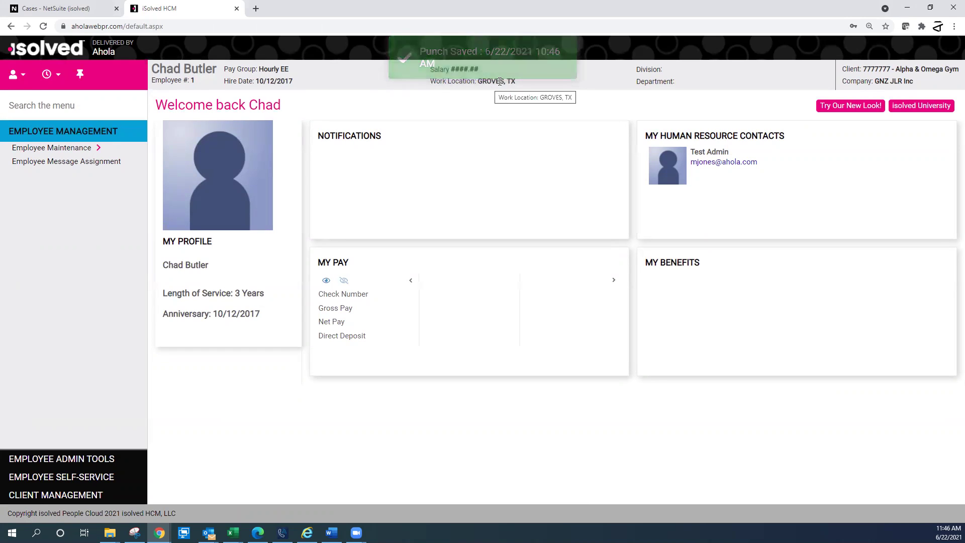
left_click(59, 77)
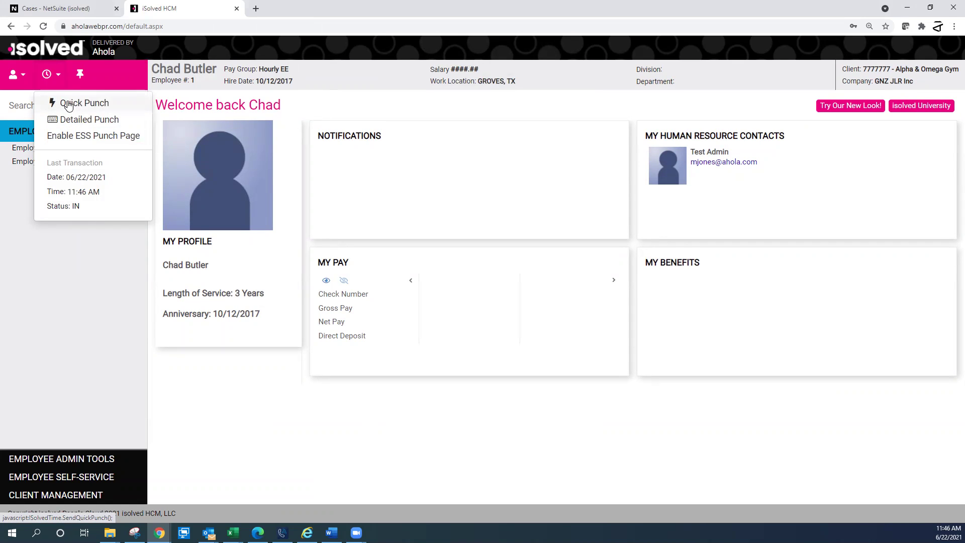
left_click(71, 121)
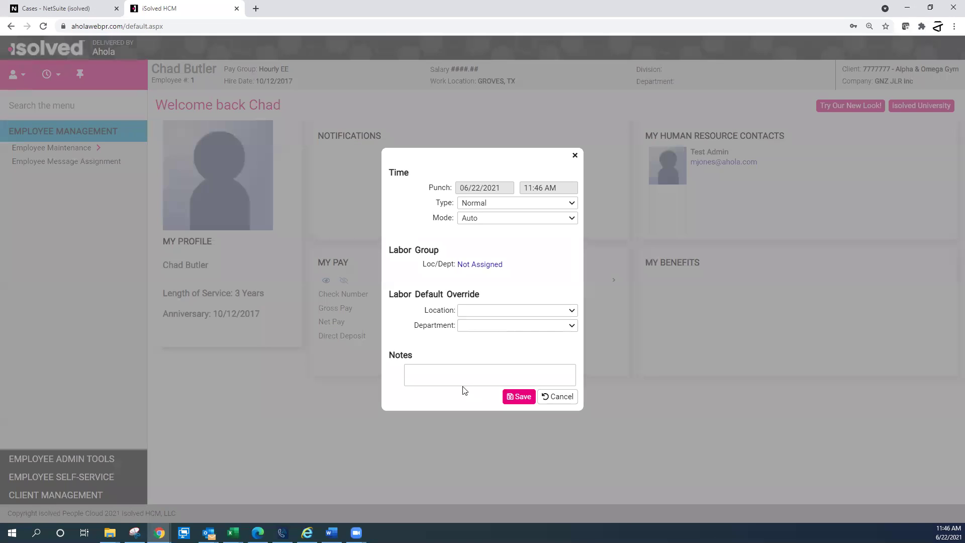
left_click(428, 372)
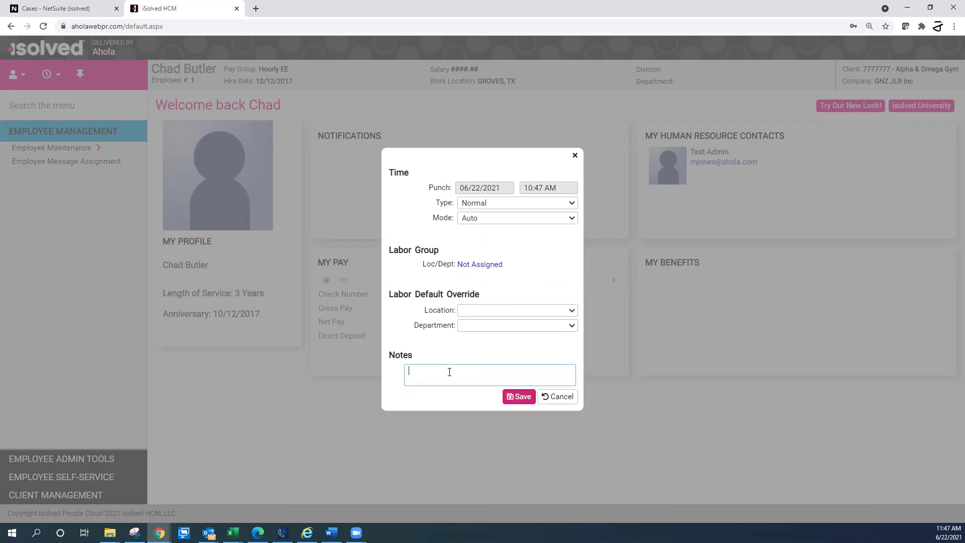
left_click(558, 397)
left_click(49, 75)
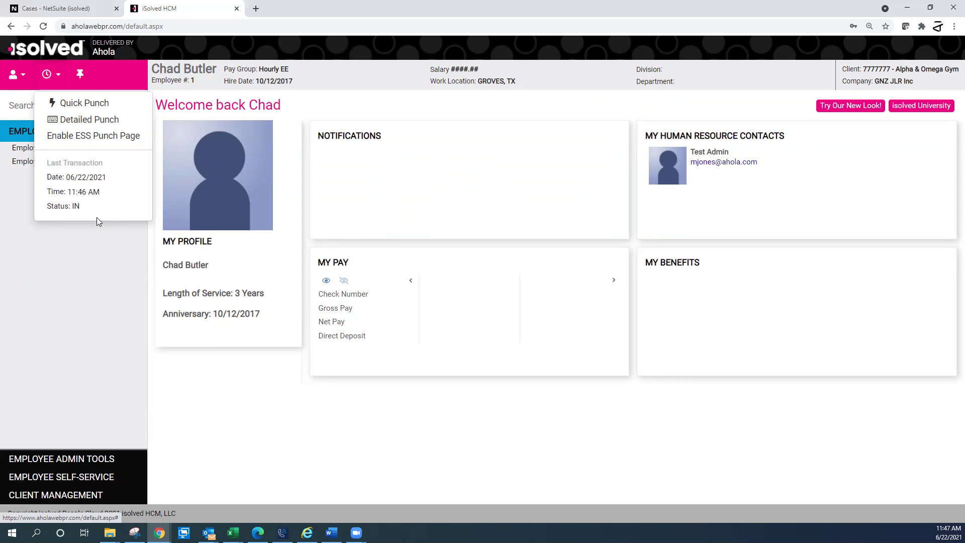
left_click(83, 119)
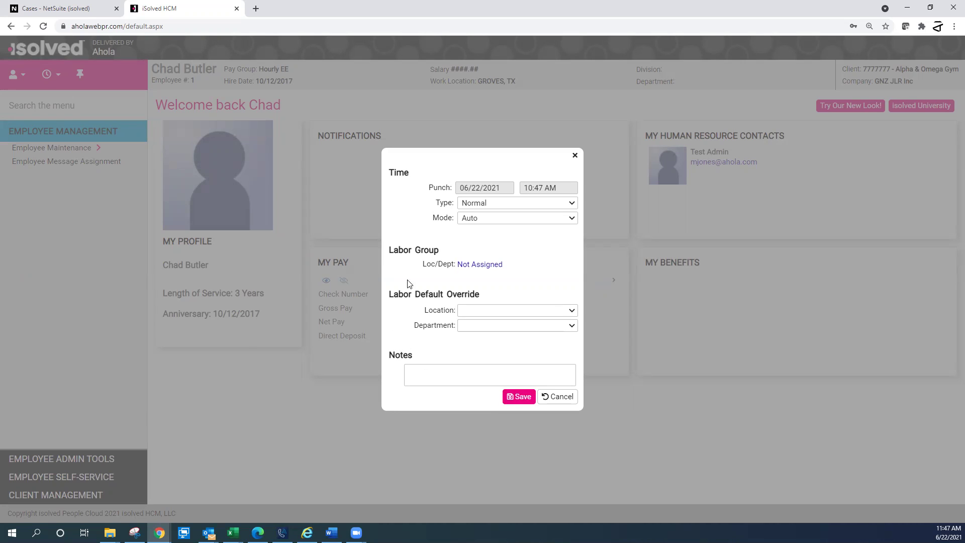
left_click(512, 314)
left_click(433, 355)
left_click(463, 328)
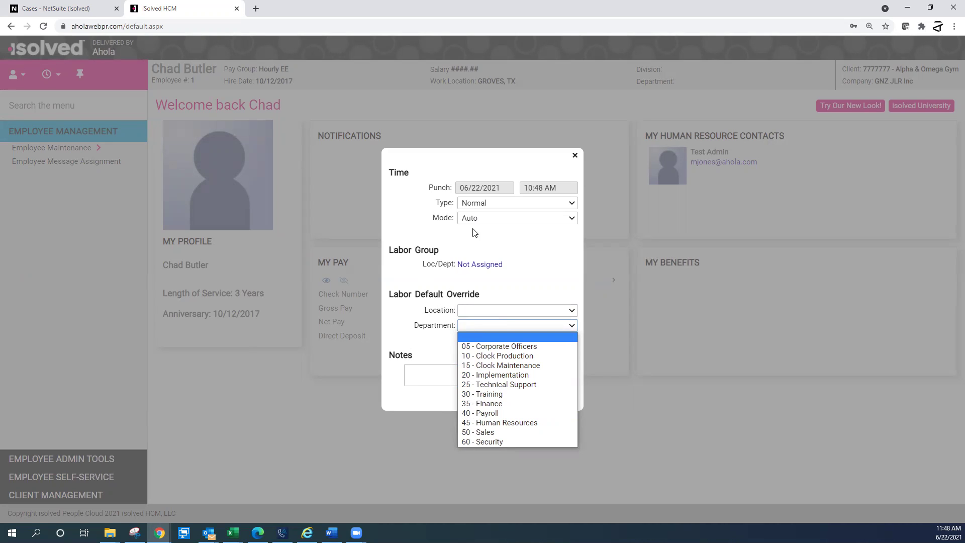
left_click(421, 366)
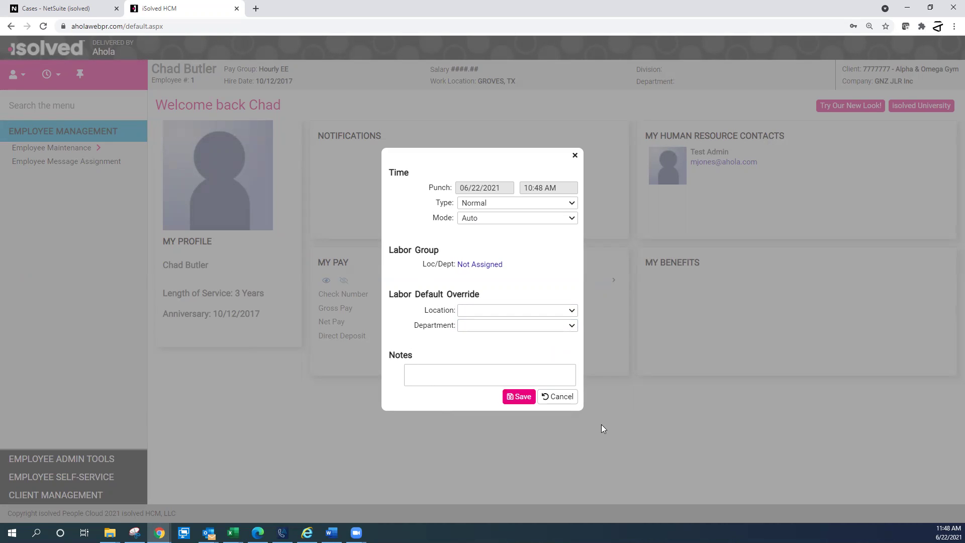
left_click(554, 395)
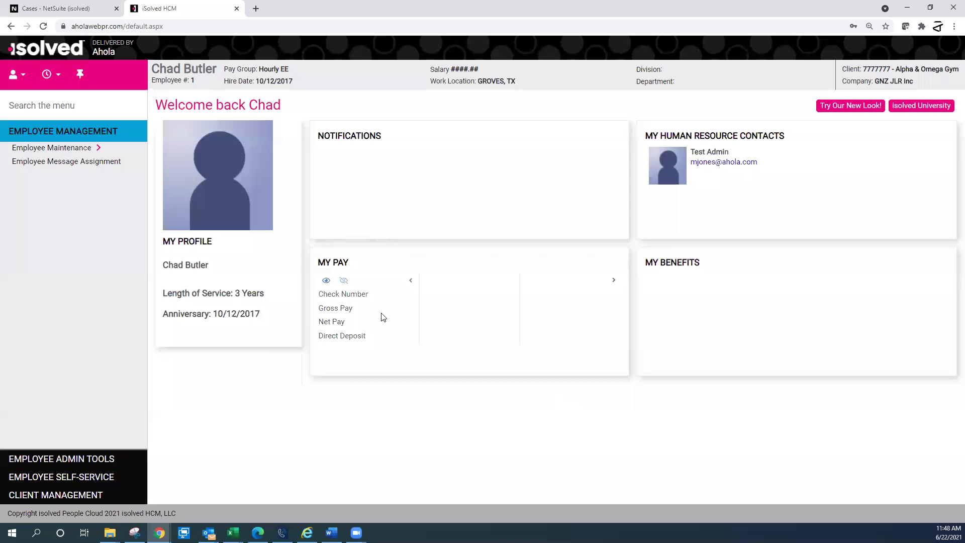
left_click(14, 74)
Log out of the employee session and sign in with the saved administrator credentials.
left_click(40, 247)
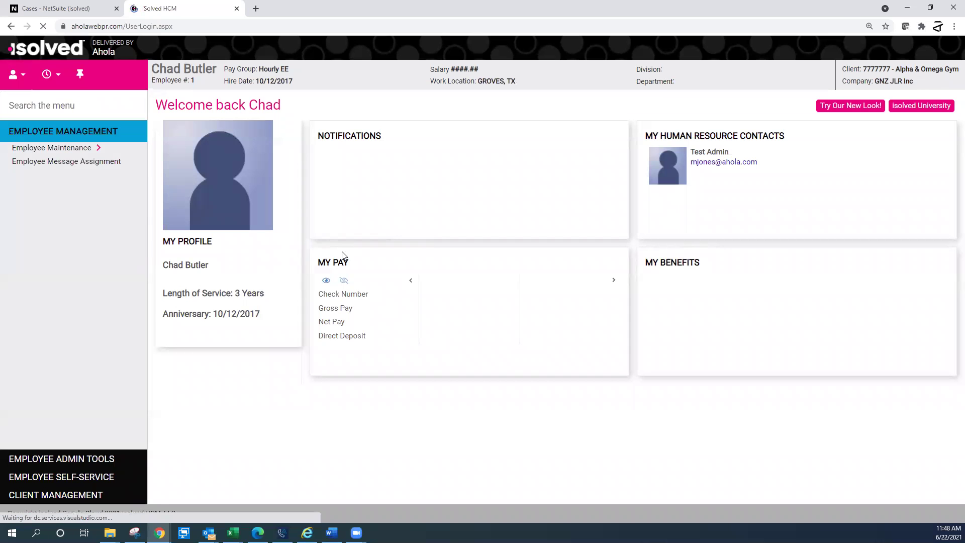
left_click(426, 307)
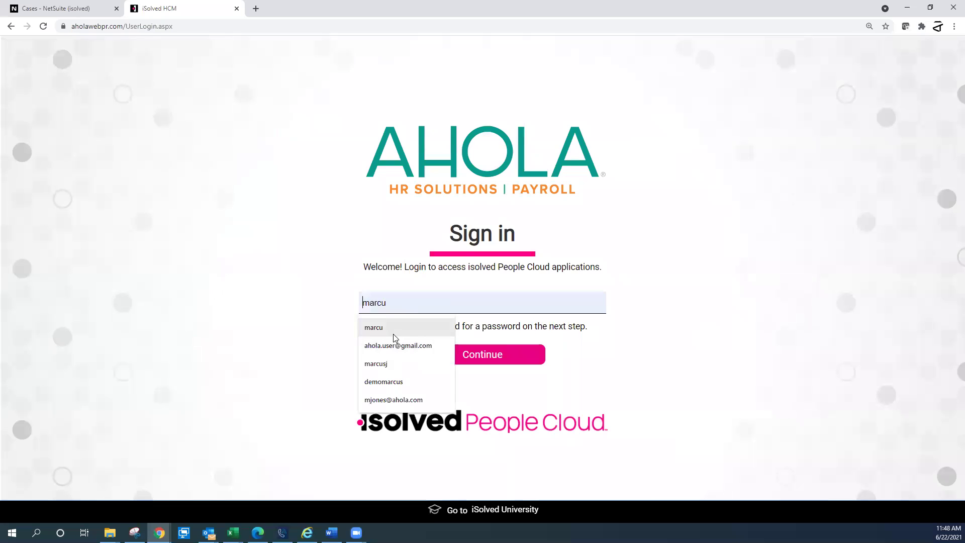
left_click(392, 381)
left_click(462, 354)
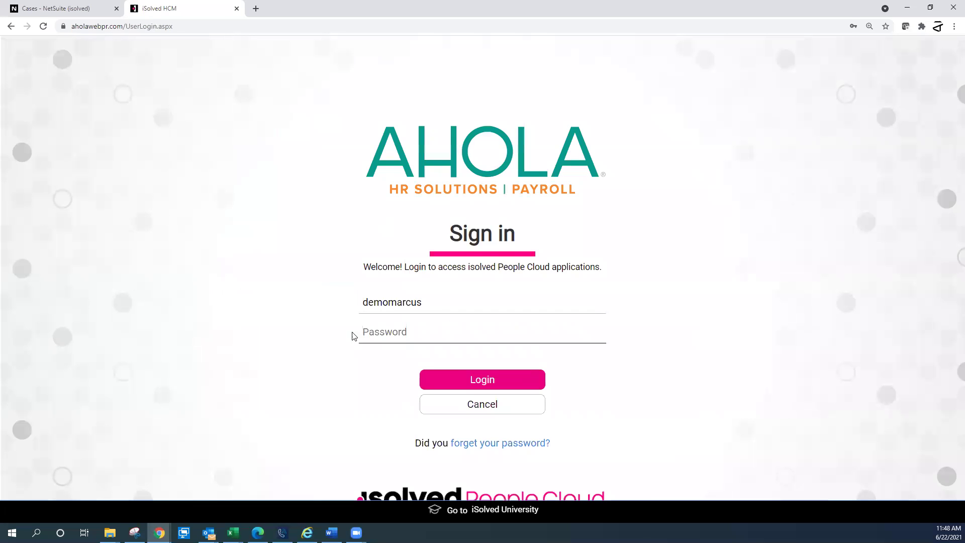
left_click(374, 332)
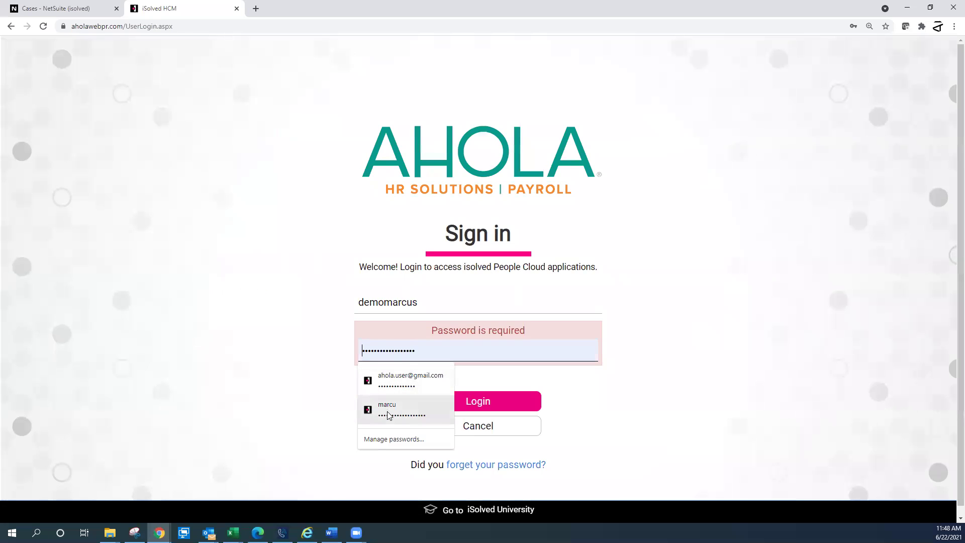
left_click(388, 415)
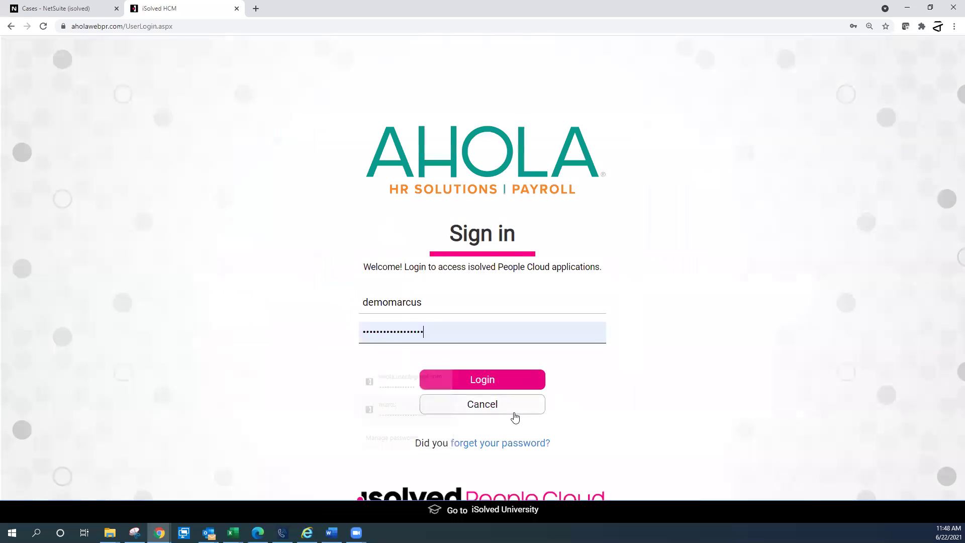
left_click(496, 382)
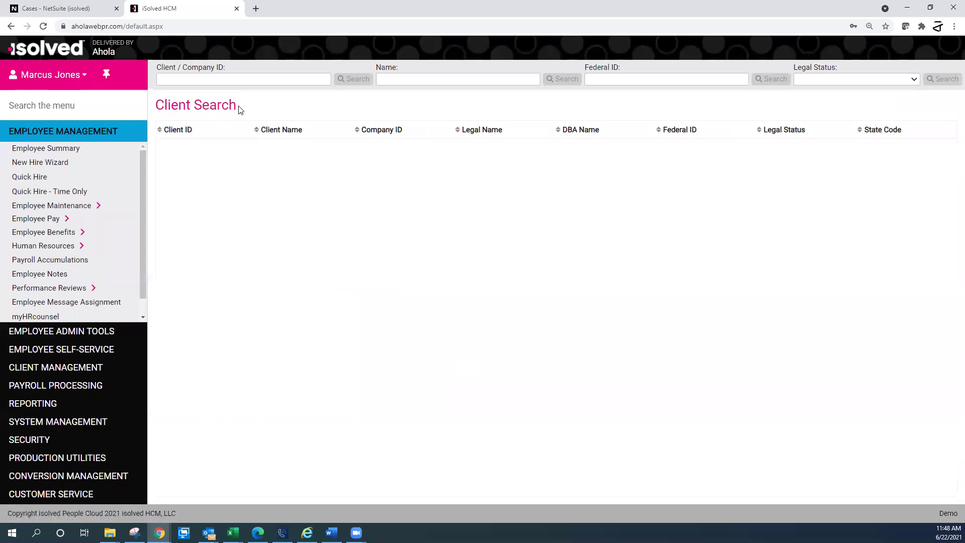
Find client 7777, open Alpha & Omega Gym, and go to the employee Organizations page.
left_click(242, 79)
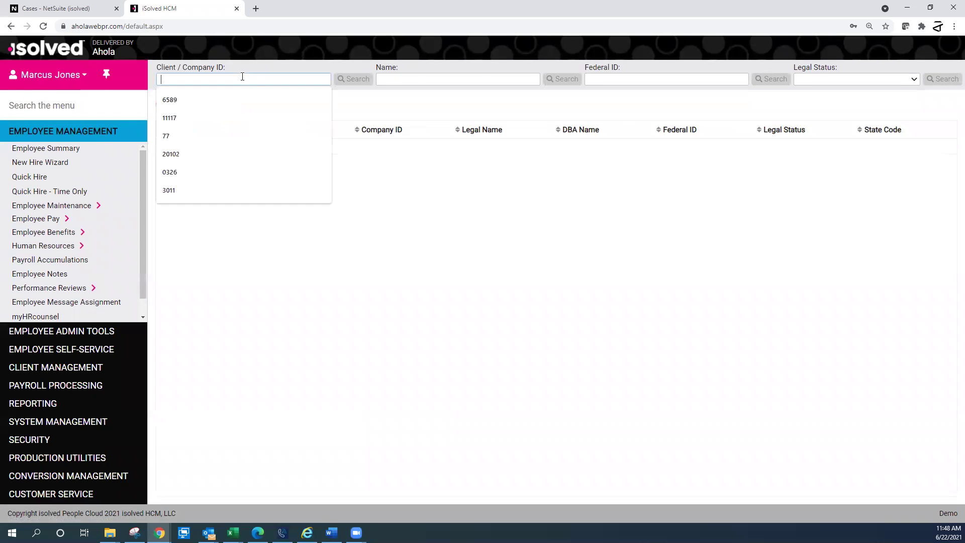
type("7777")
key("Return")
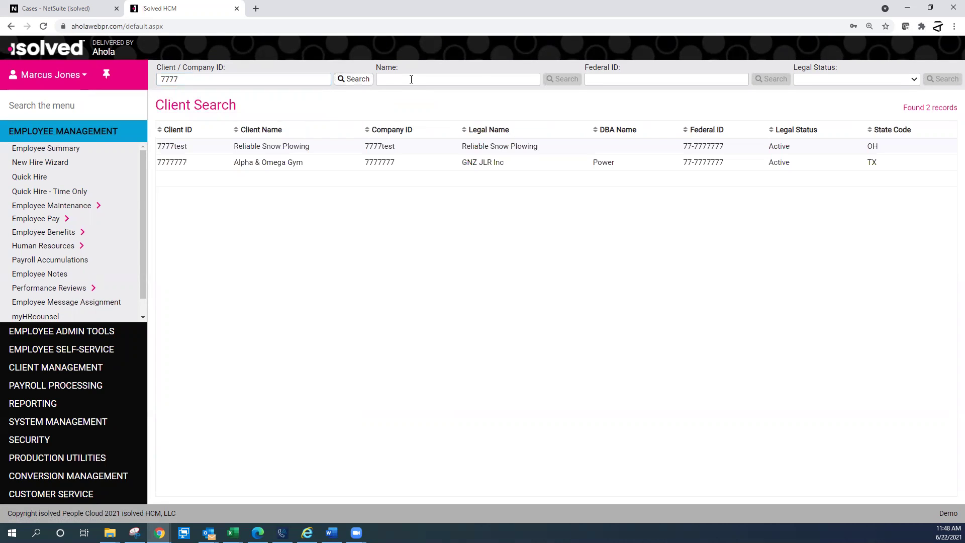
left_click(281, 171)
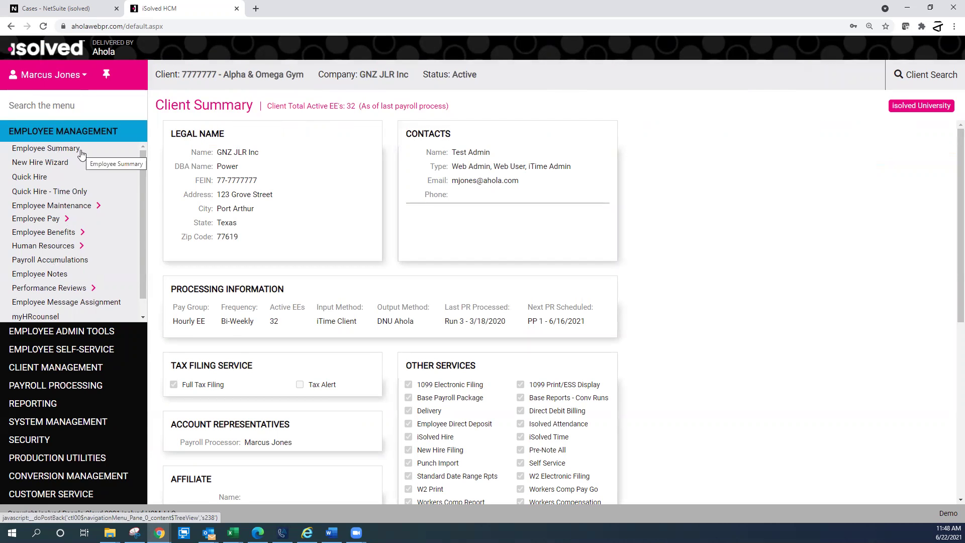
type("org")
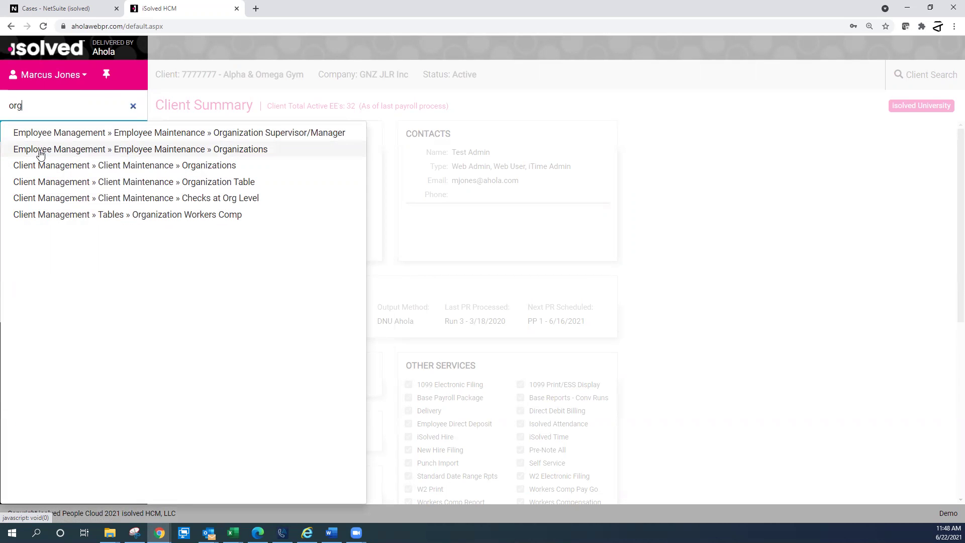
left_click(254, 149)
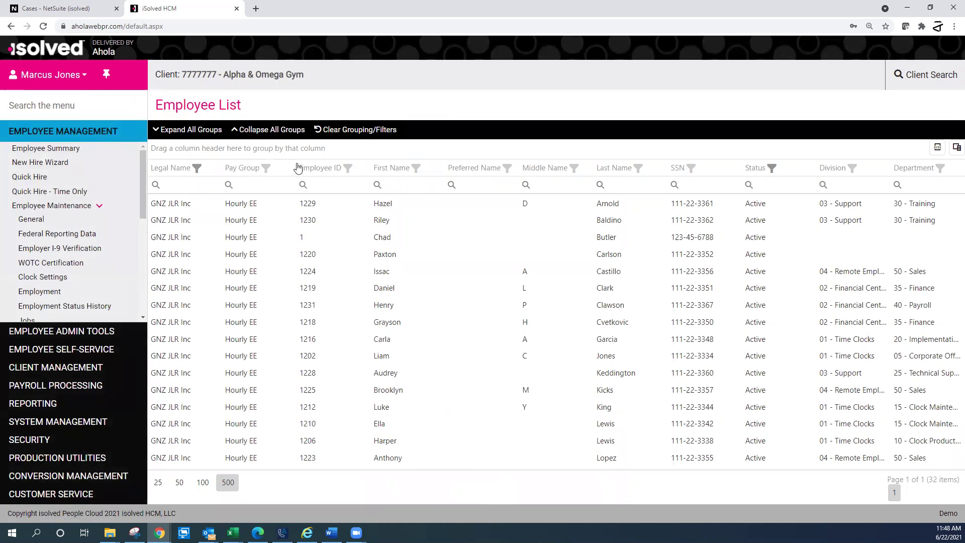
Open the third employee's organization record and step forward and back to neighbouring employees.
left_click(401, 236)
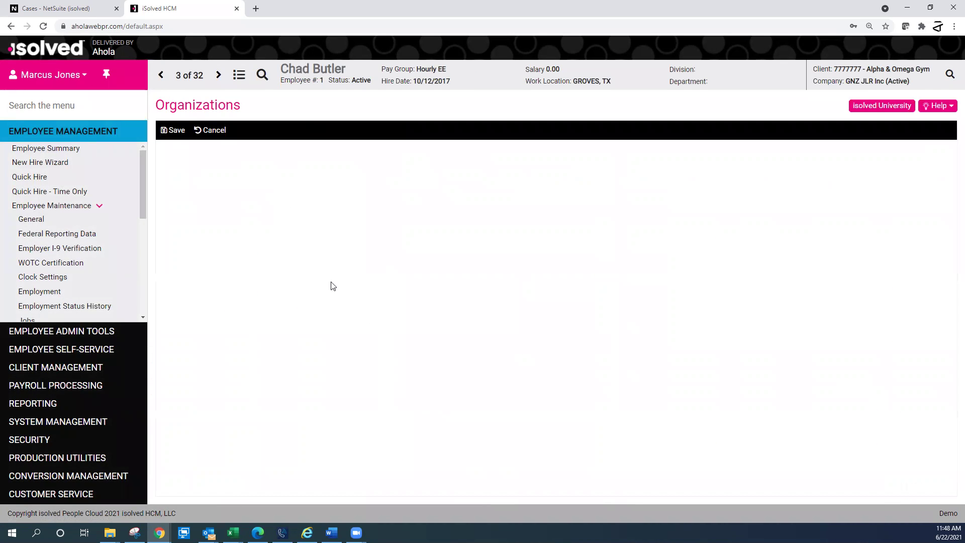
left_click(218, 75)
left_click(161, 75)
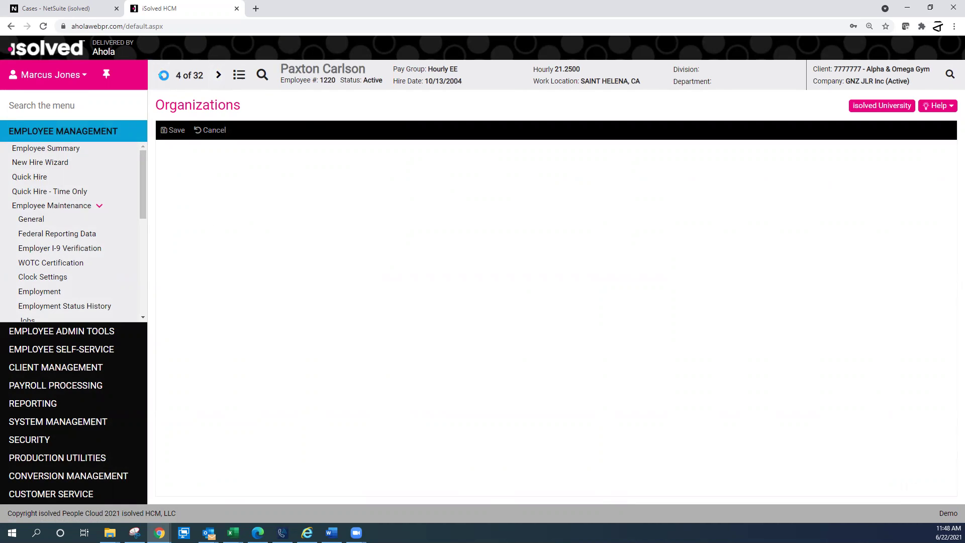
left_click(160, 75)
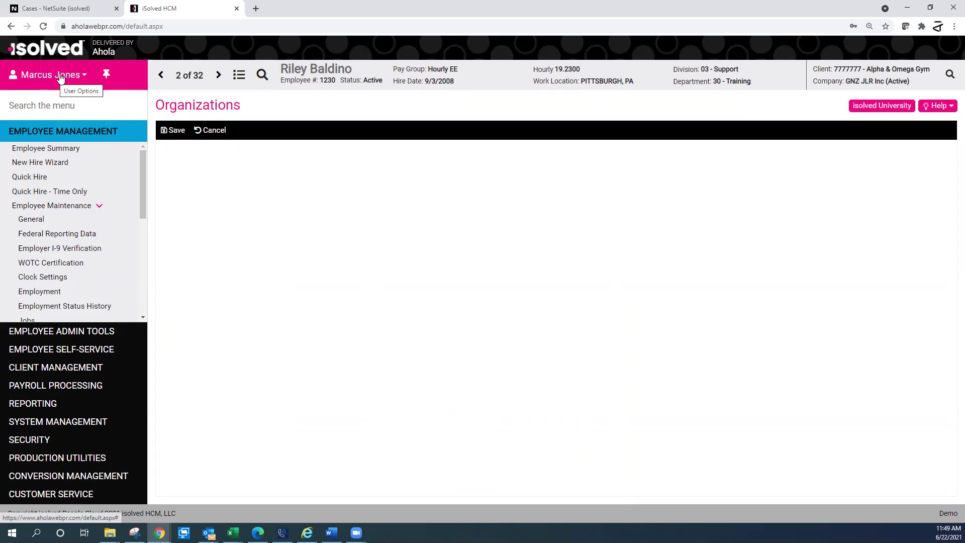
Log out of the administrator session and sign back in as the self-service employee.
left_click(60, 75)
left_click(57, 151)
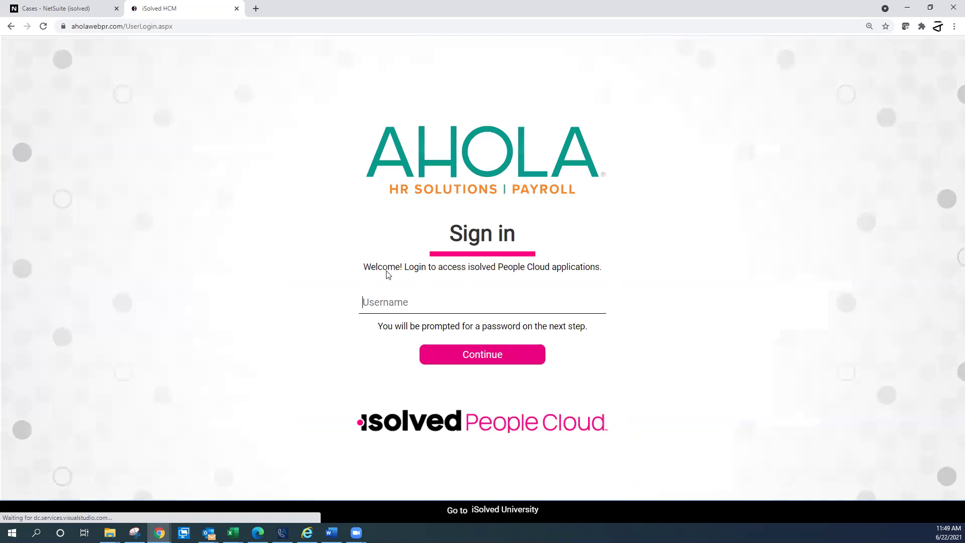
left_click(424, 304)
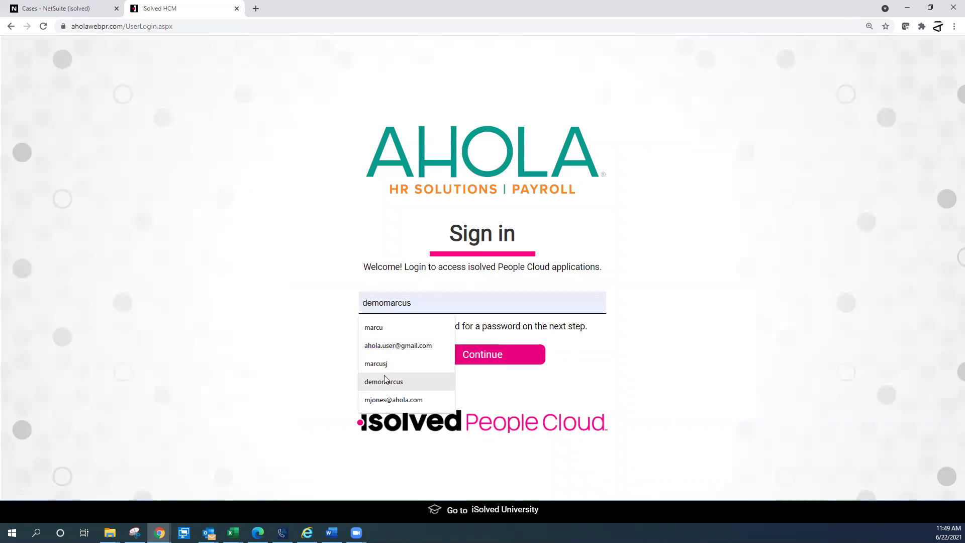
left_click(402, 347)
left_click(490, 360)
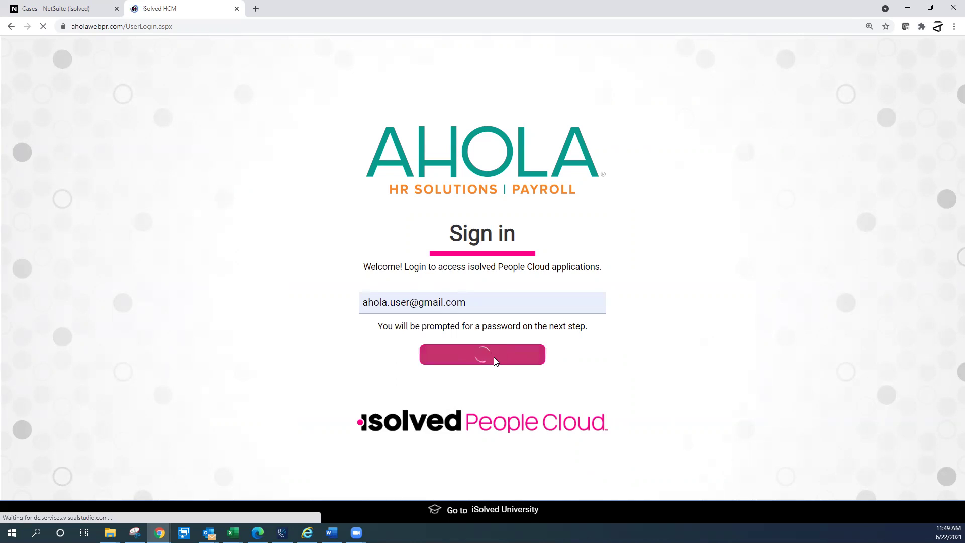
left_click(505, 379)
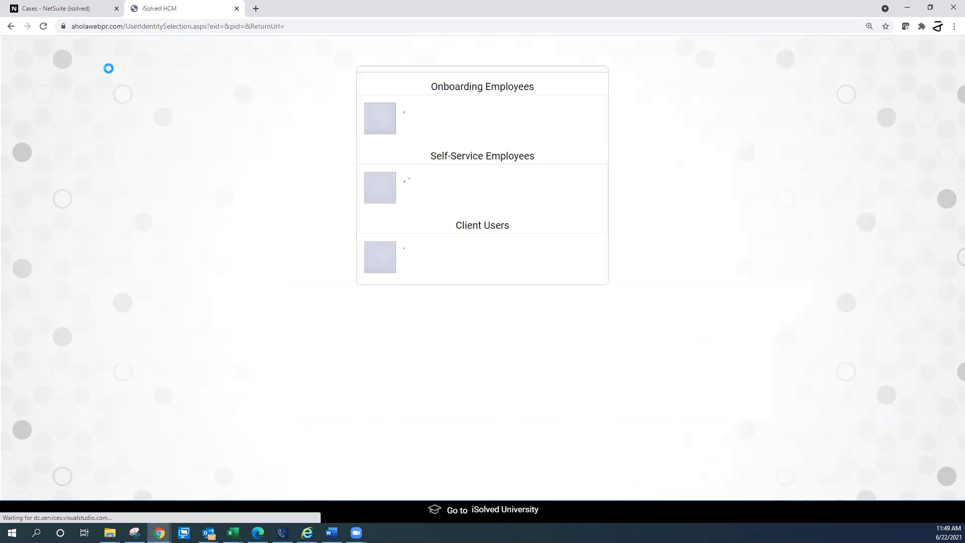
left_click(417, 134)
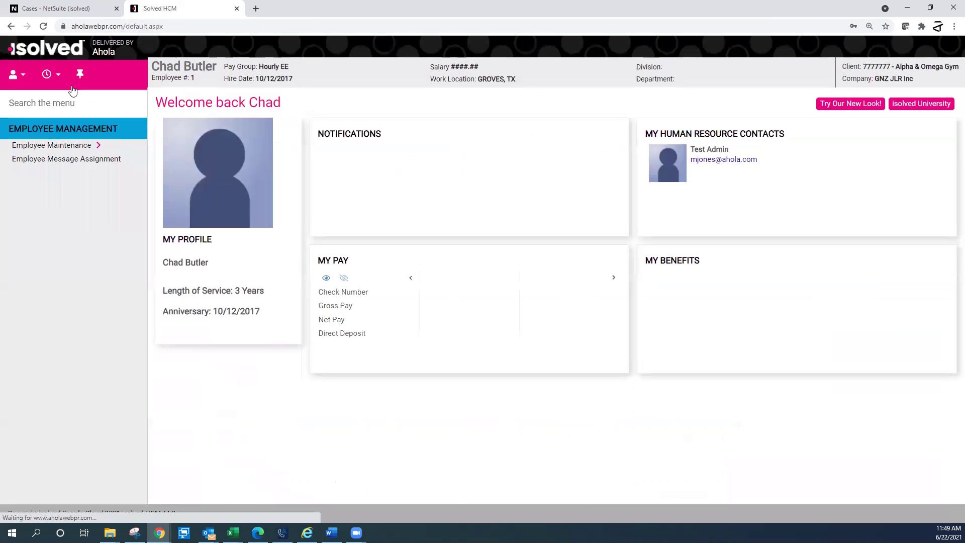
Open a Detailed Punch twice, checking the Location override options and cancelling each time.
left_click(56, 75)
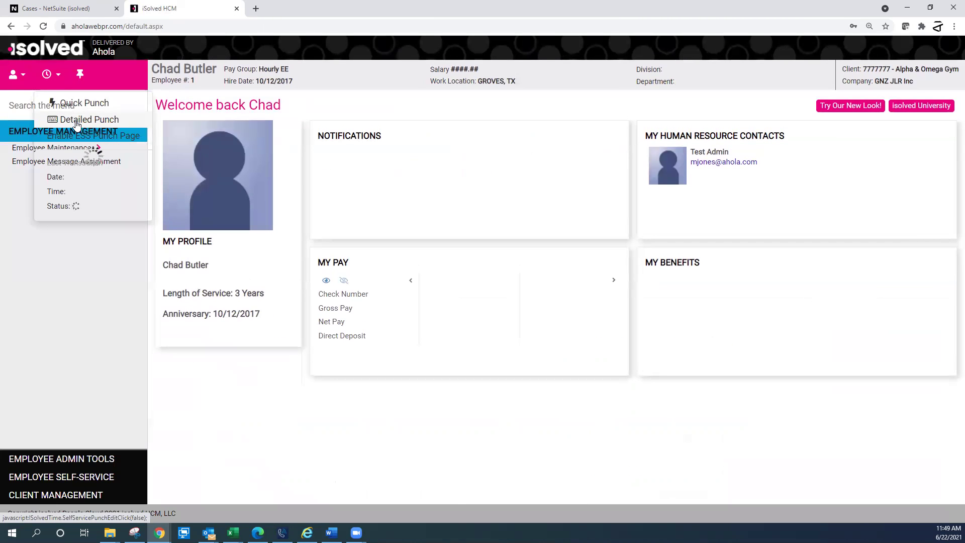
left_click(105, 118)
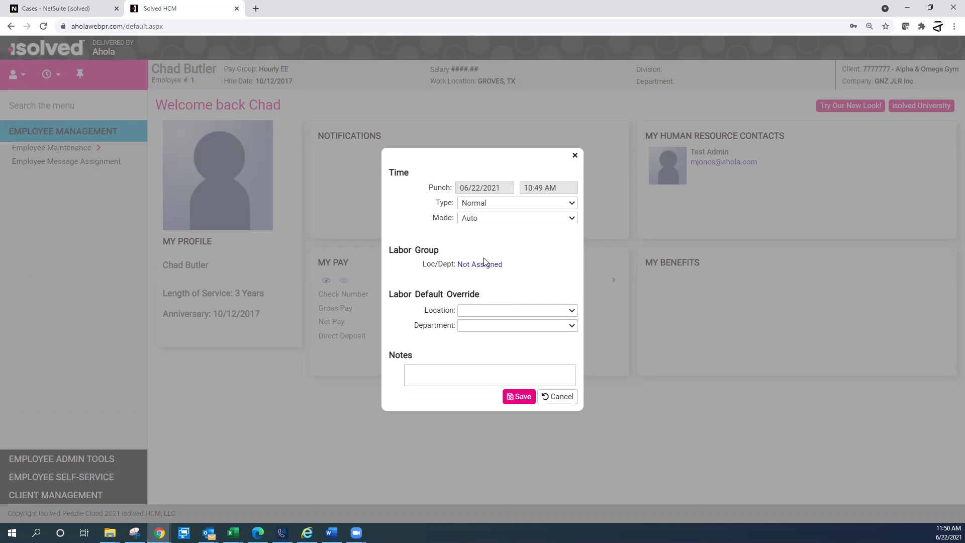
left_click(516, 308)
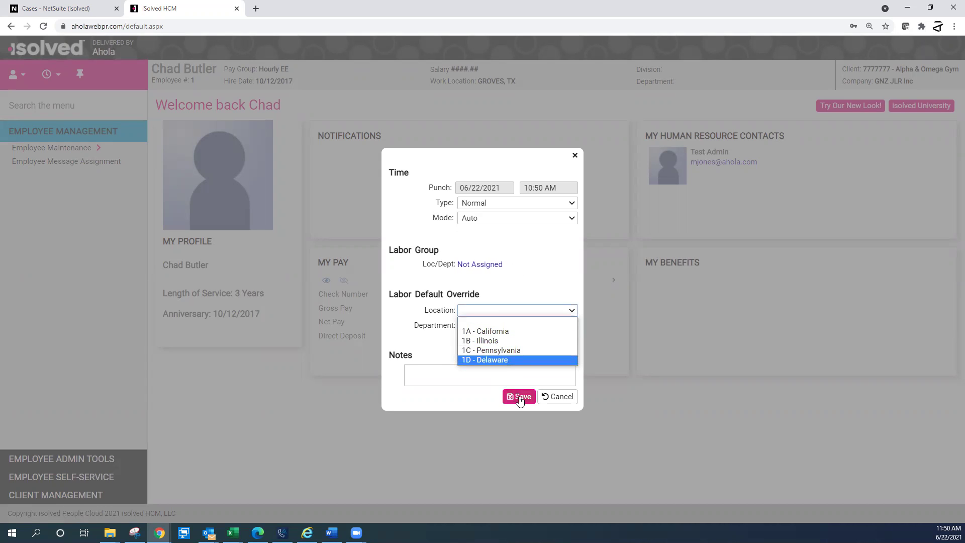
left_click(573, 404)
left_click(574, 405)
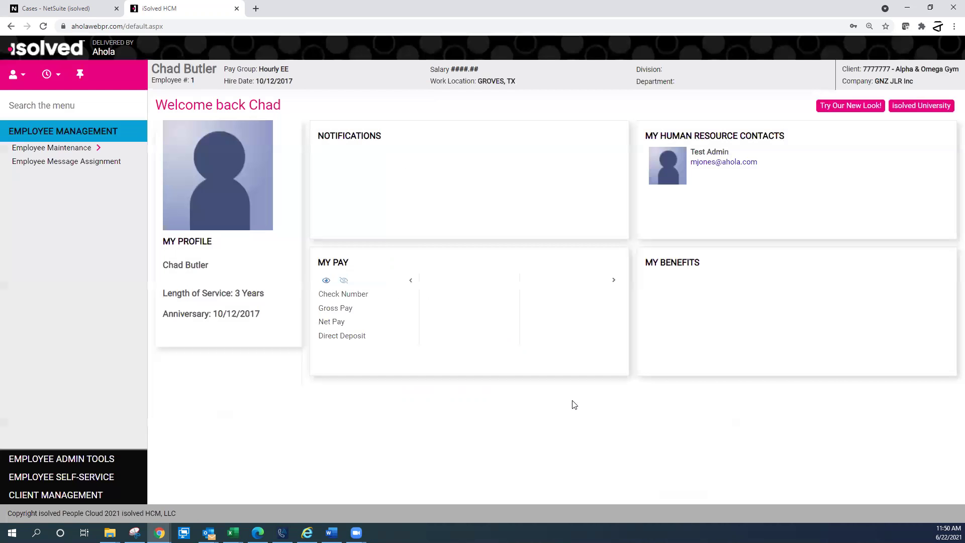
left_click(50, 74)
left_click(81, 122)
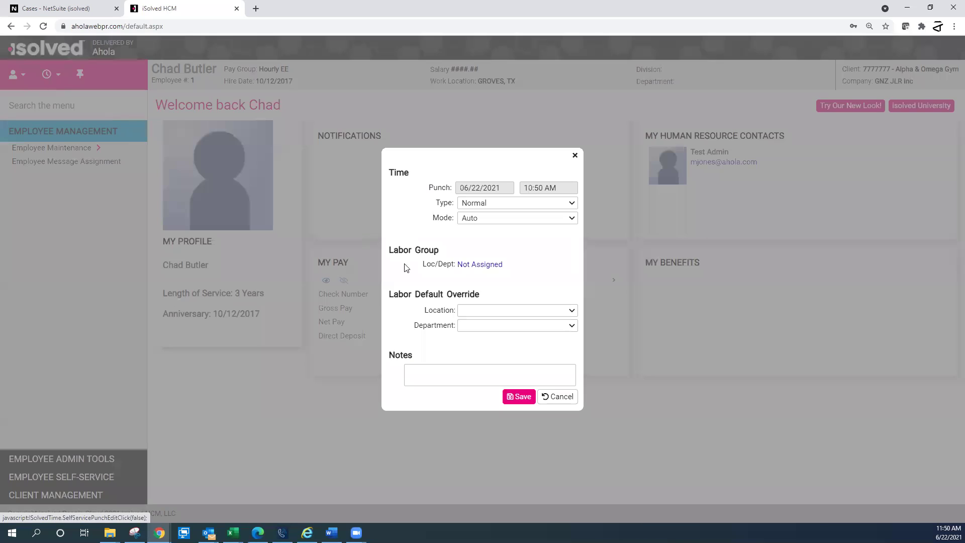
left_click(486, 310)
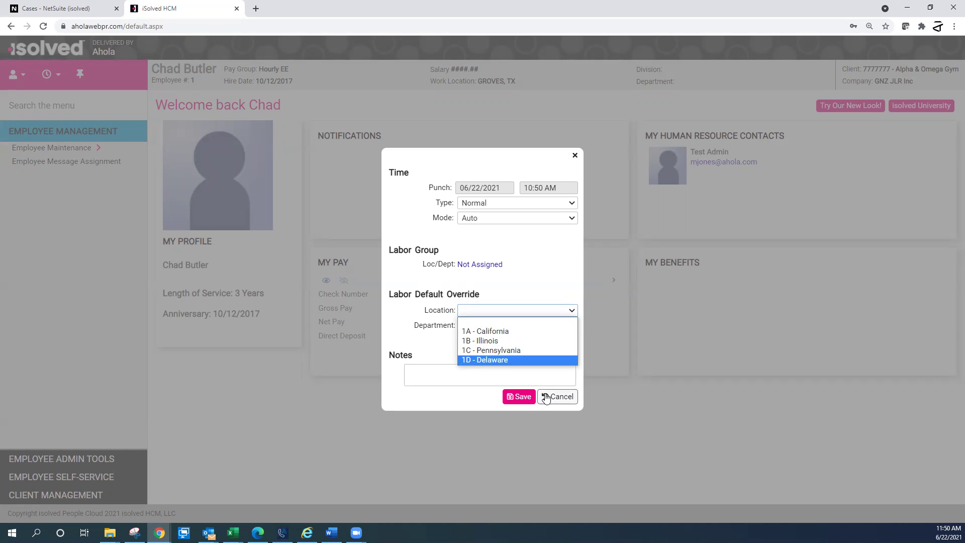
left_click(546, 398)
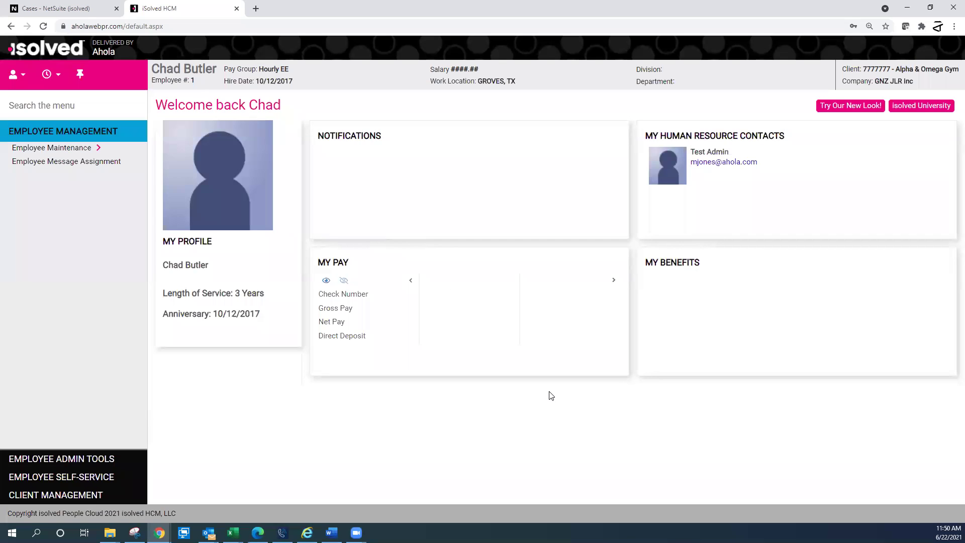